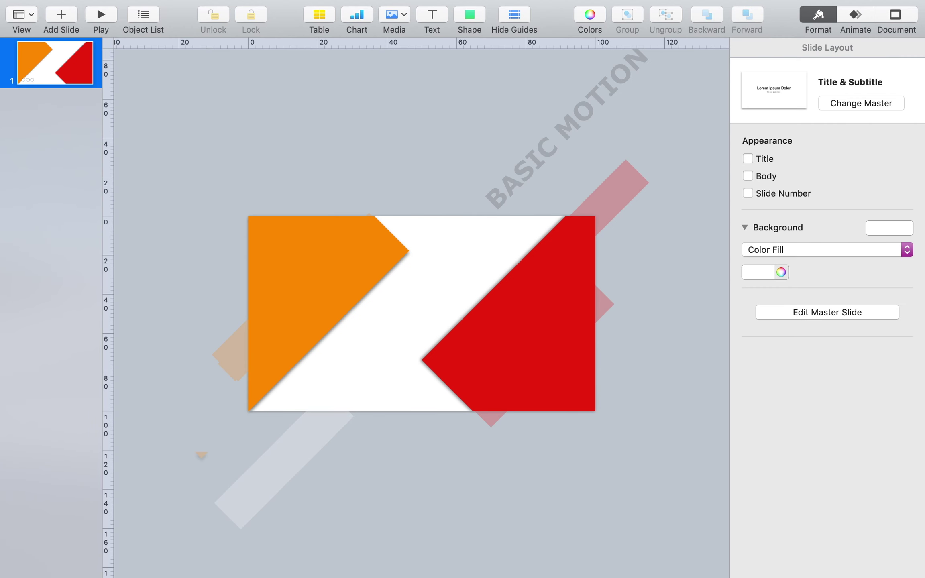
# - Insert a new slide with the Blank layout after the orange and red title slide
pyautogui.click(61, 15)
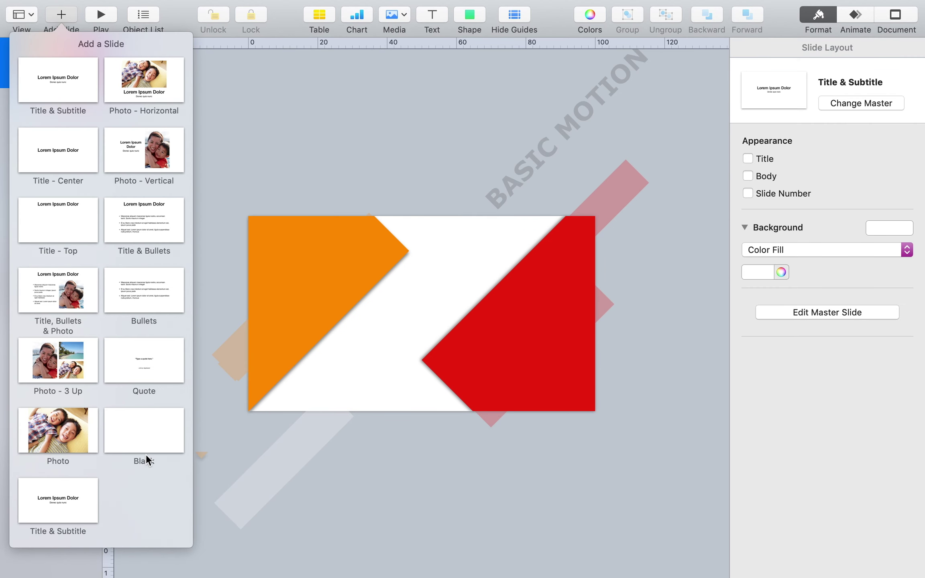
pyautogui.click(146, 452)
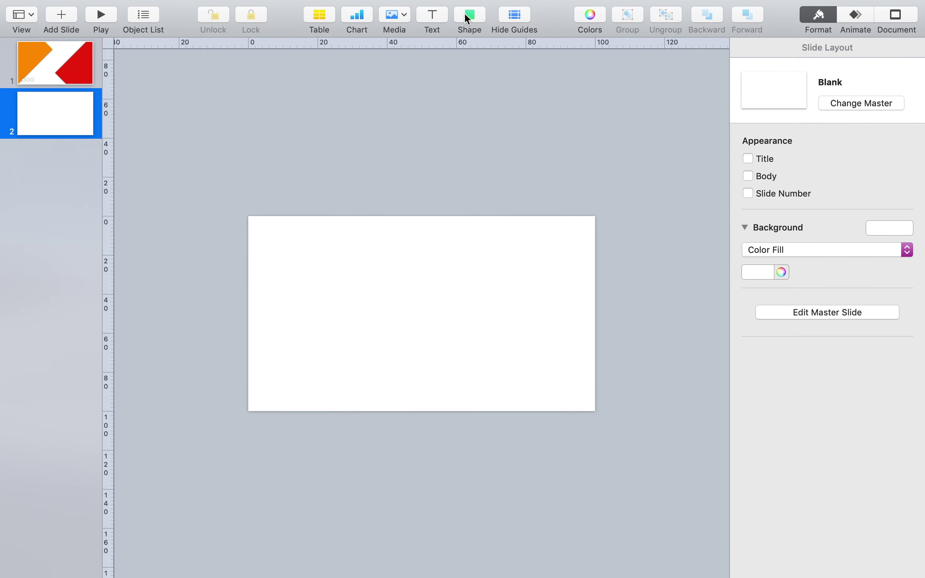
pyautogui.click(466, 16)
# - Insert a blue square, stretch it, rotate it 45°, and place a duplicate above the slide
pyautogui.click(465, 129)
pyautogui.moveTo(426, 320)
pyautogui.mouseDown()
pyautogui.moveTo(291, 261)
pyautogui.moveTo(559, 394)
pyautogui.mouseUp()
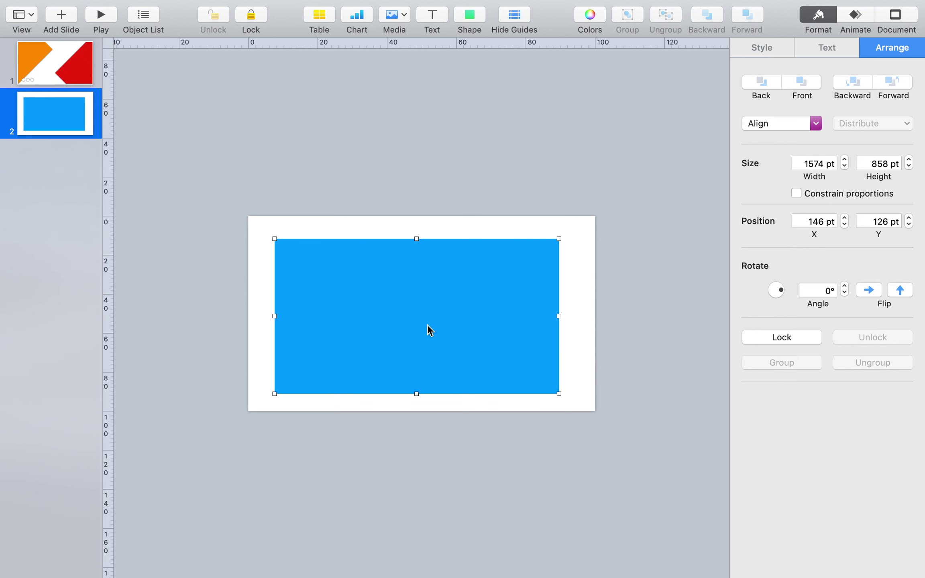
pyautogui.moveTo(559, 241); pyautogui.dragTo(508, 186)
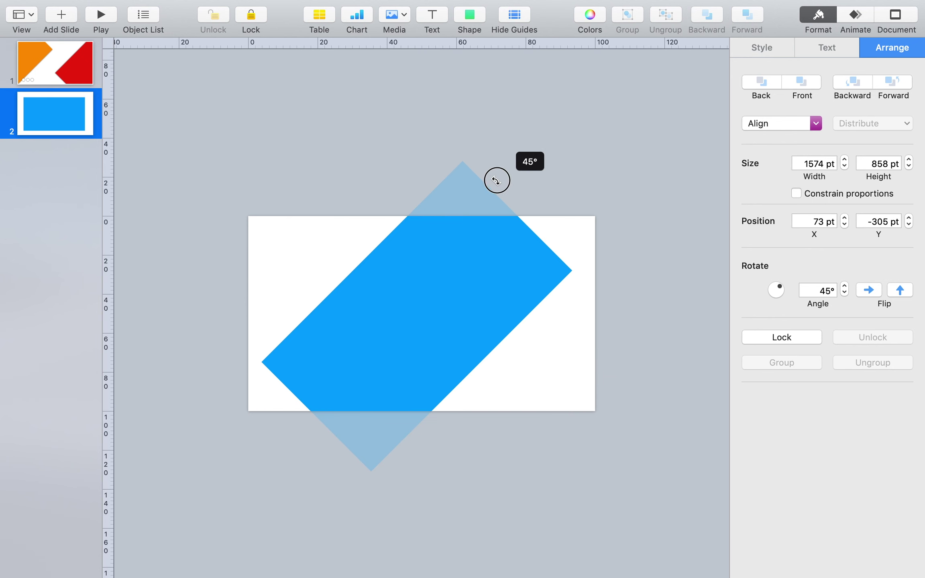
pyautogui.moveTo(459, 278)
pyautogui.mouseDown()
pyautogui.moveTo(294, 268)
pyautogui.moveTo(603, 258)
pyautogui.moveTo(637, 283)
pyautogui.moveTo(517, 155)
pyautogui.mouseUp()
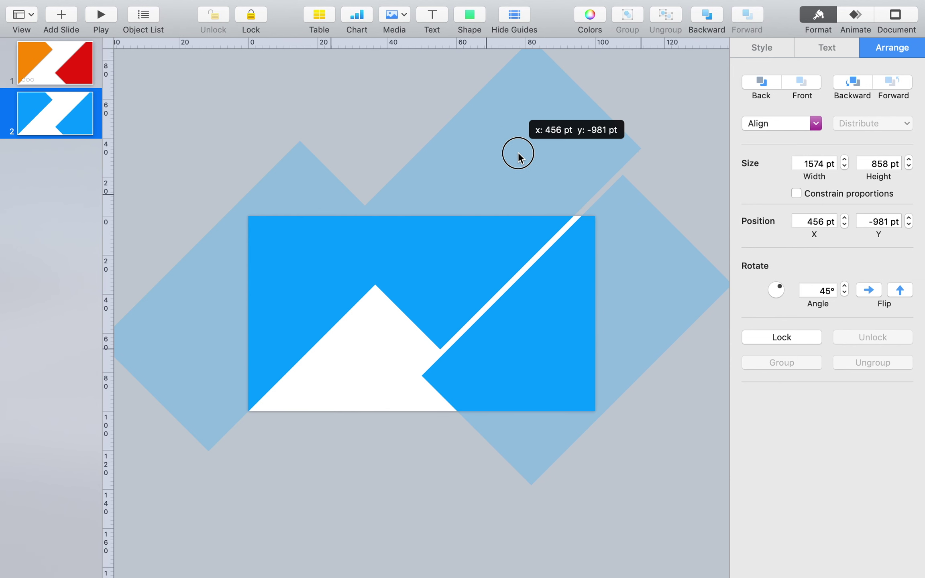
pyautogui.moveTo(642, 204); pyautogui.dragTo(638, 223)
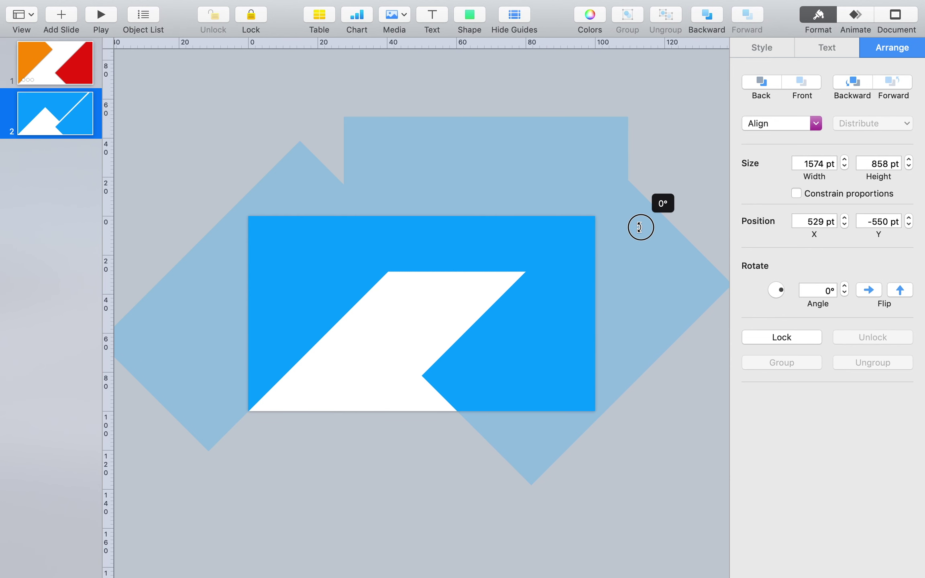
pyautogui.moveTo(475, 181)
pyautogui.mouseDown()
pyautogui.moveTo(361, 133)
pyautogui.moveTo(322, 128)
pyautogui.moveTo(597, 140)
pyautogui.mouseUp()
# - Subtract the rectangle from the diagonal shape, then position a rectangle copy rotated to 270°
pyautogui.click(323, 164)
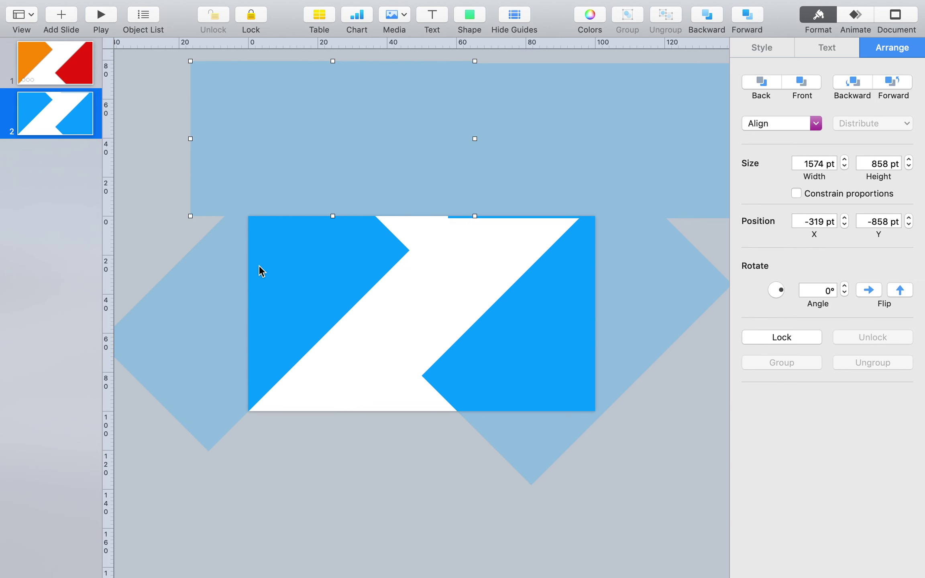
pyautogui.keyDown('shift'); pyautogui.click(215, 291); pyautogui.keyUp('shift')
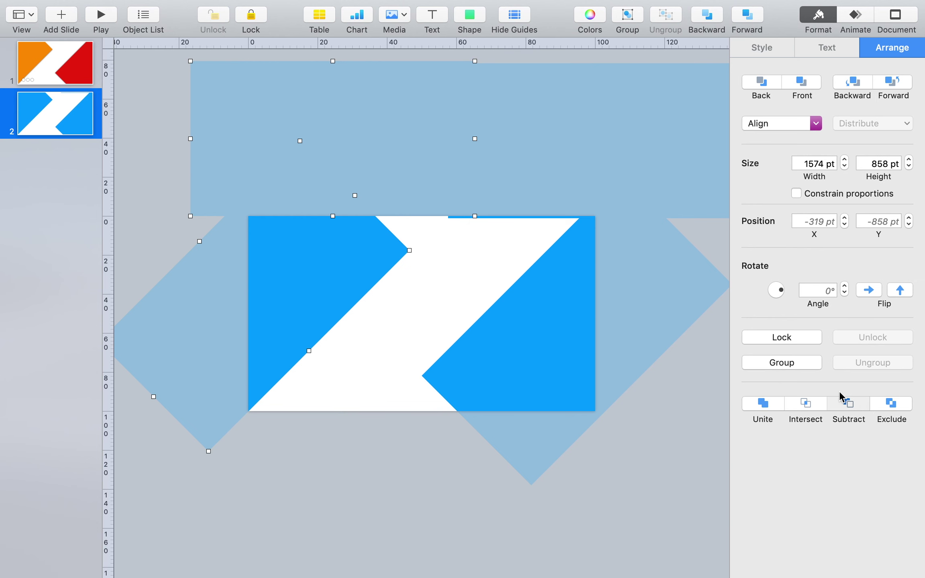
pyautogui.click(843, 403)
pyautogui.moveTo(637, 179); pyautogui.dragTo(288, 159)
pyautogui.moveTo(355, 135); pyautogui.dragTo(352, 176)
pyautogui.moveTo(385, 88)
pyautogui.mouseDown()
pyautogui.moveTo(258, 310)
pyautogui.moveTo(135, 359)
pyautogui.moveTo(144, 350)
pyautogui.mouseUp()
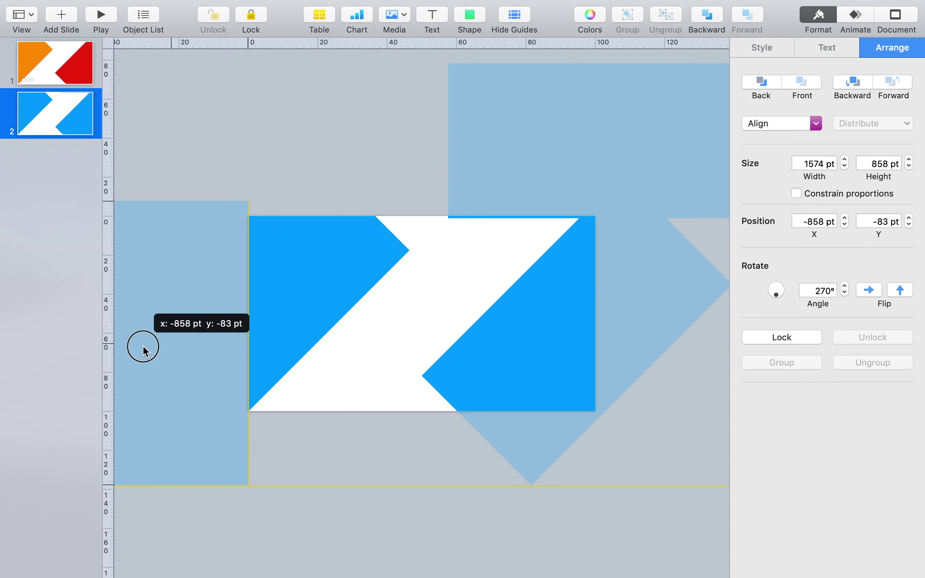
# - Subtract rectangles from the blue triangle and the lower shape to trim the bottom overhang
pyautogui.keyDown('shift'); pyautogui.click(295, 307); pyautogui.keyUp('shift')
pyautogui.click(849, 403)
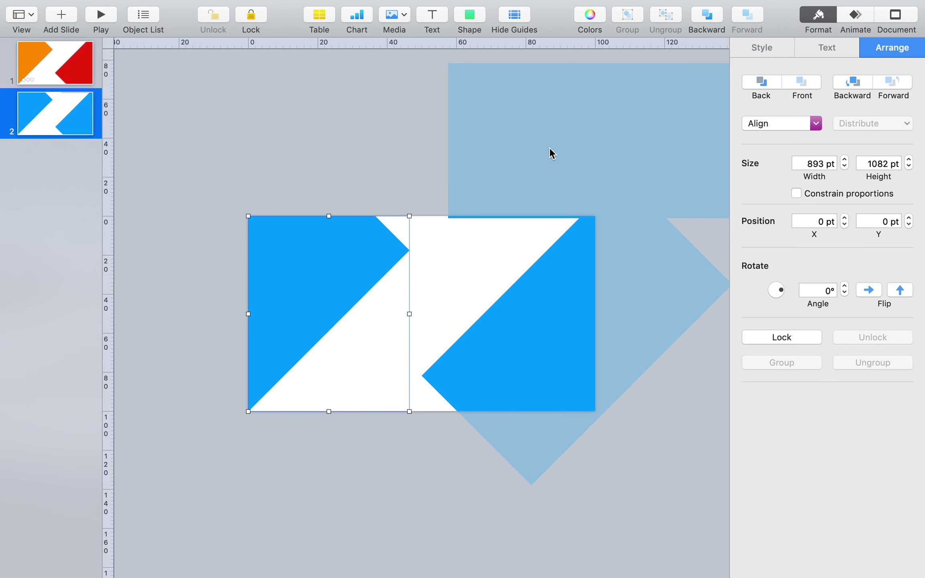
pyautogui.moveTo(552, 153); pyautogui.dragTo(527, 490)
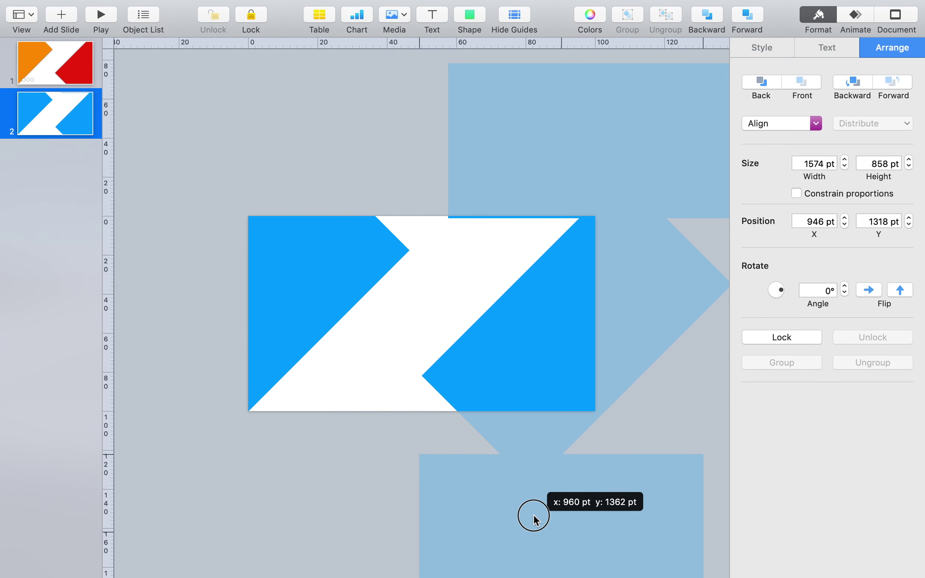
pyautogui.moveTo(526, 490); pyautogui.dragTo(527, 482)
pyautogui.keyDown('shift'); pyautogui.click(599, 407); pyautogui.keyUp('shift')
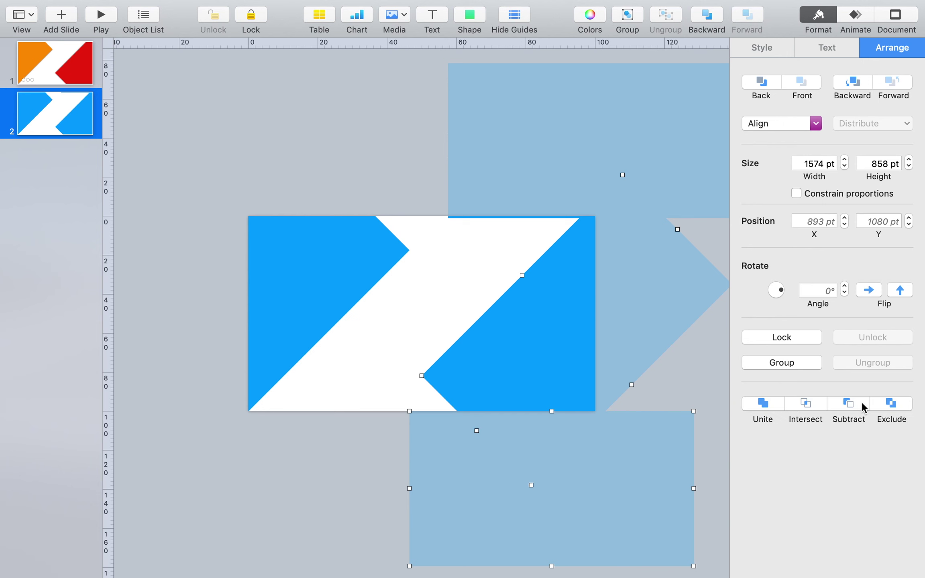
pyautogui.click(849, 403)
# - Cut the right blue shape's overhang with a 270°-rotated rectangle along the slide's right edge
pyautogui.moveTo(652, 131)
pyautogui.mouseDown()
pyautogui.moveTo(474, 200)
pyautogui.moveTo(579, 211)
pyautogui.mouseUp()
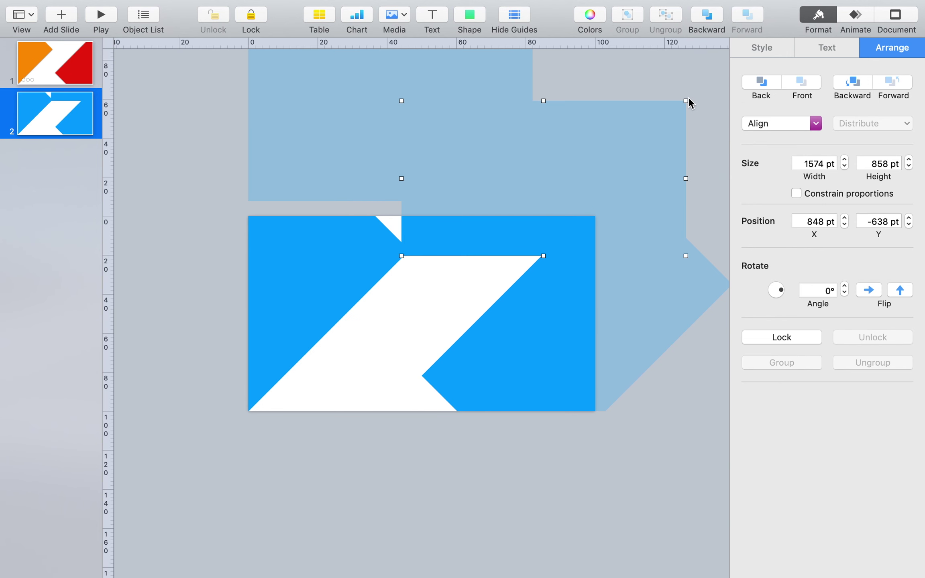
pyautogui.moveTo(688, 99); pyautogui.dragTo(643, 307)
pyautogui.moveTo(620, 171)
pyautogui.mouseDown()
pyautogui.moveTo(725, 293)
pyautogui.moveTo(722, 257)
pyautogui.mouseUp()
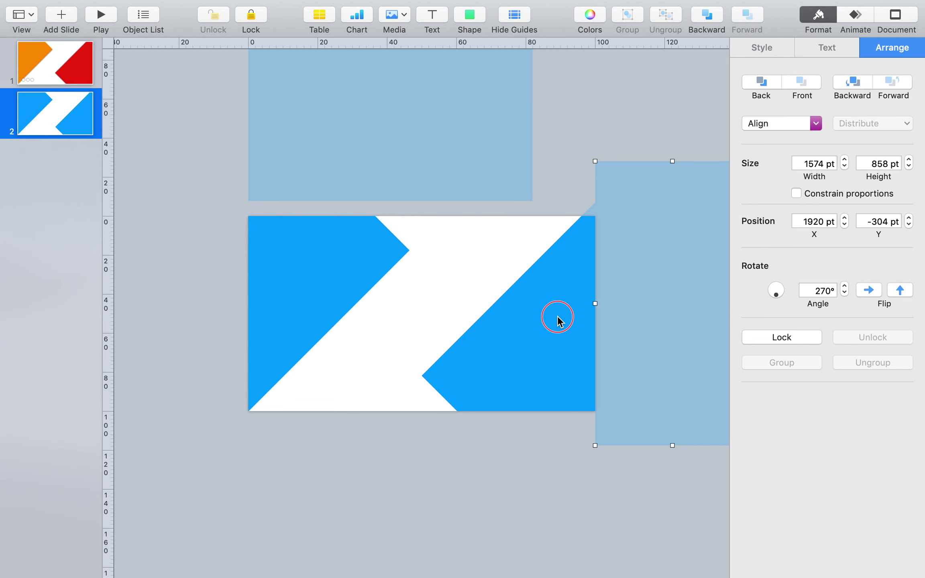
pyautogui.keyDown('shift'); pyautogui.click(558, 316); pyautogui.keyUp('shift')
pyautogui.click(848, 405)
# - Bring the upper rectangle to the front and subtract the remaining overhang from the blue shape
pyautogui.moveTo(480, 159); pyautogui.dragTo(653, 172)
pyautogui.click(750, 20)
pyautogui.keyDown('shift'); pyautogui.click(570, 322); pyautogui.keyUp('shift')
pyautogui.click(844, 407)
pyautogui.click(624, 413)
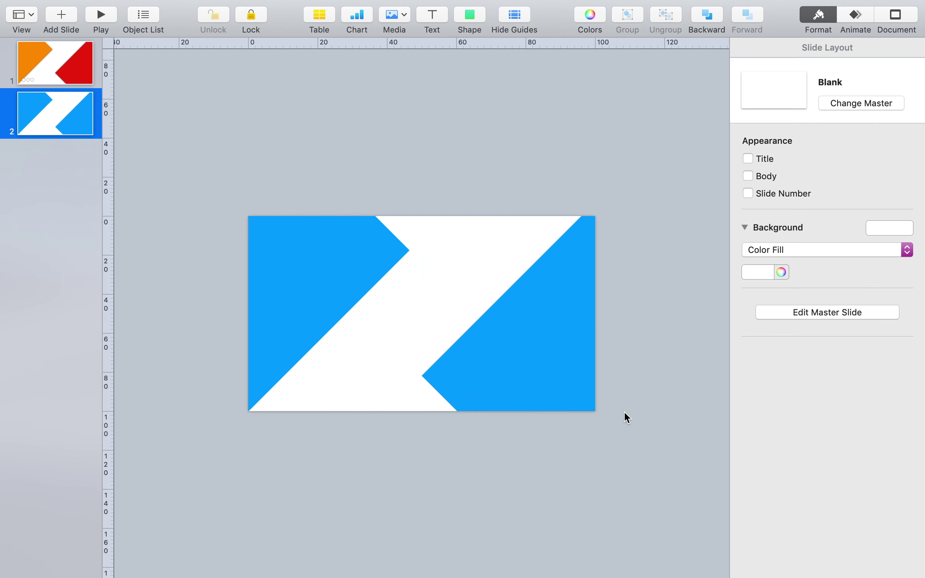
# - Fill the left wedge orange and the right wedge red
pyautogui.click(338, 260)
pyautogui.click(762, 47)
pyautogui.click(757, 253)
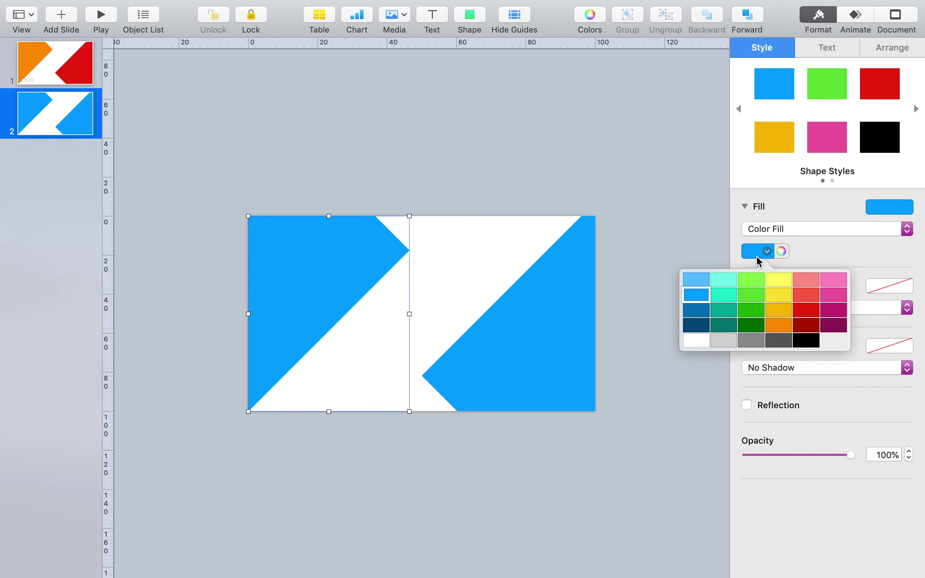
pyautogui.click(780, 323)
pyautogui.click(555, 346)
pyautogui.click(758, 251)
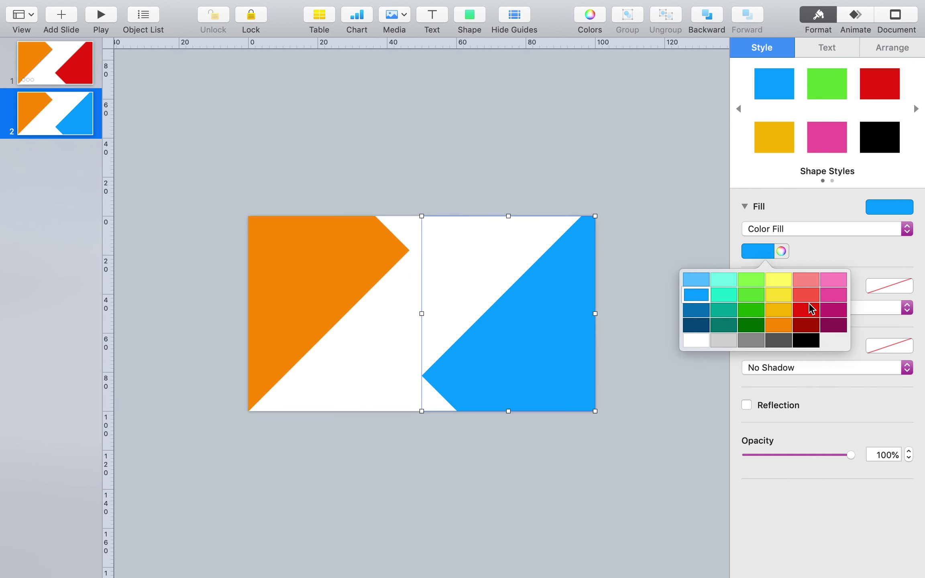
pyautogui.click(806, 310)
pyautogui.click(634, 146)
pyautogui.click(436, 25)
# - Set LEARN to Verdana at 130 pt and rotate it 45° onto the orange area
pyautogui.doubleClick(419, 313)
pyautogui.write('LEARN')
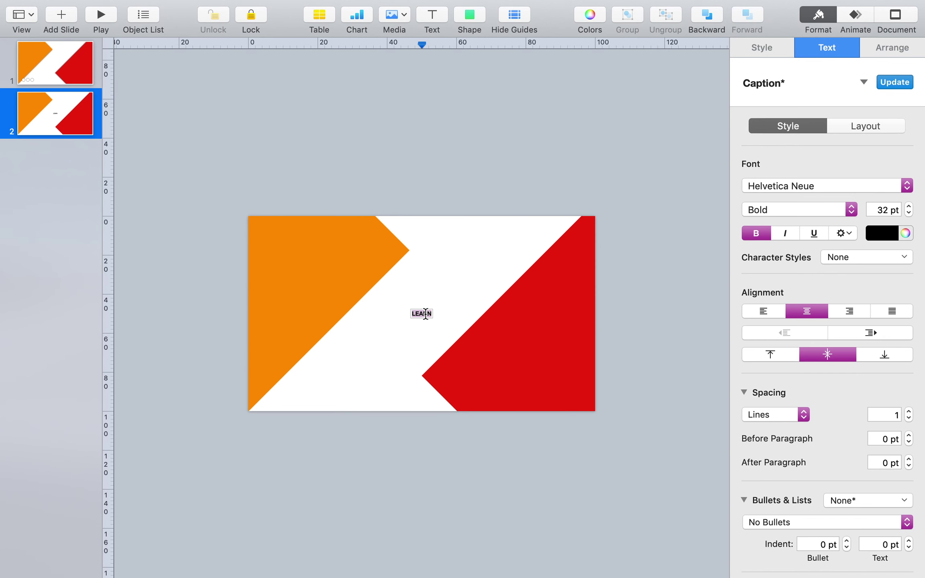
pyautogui.click(865, 177)
pyautogui.click(848, 151)
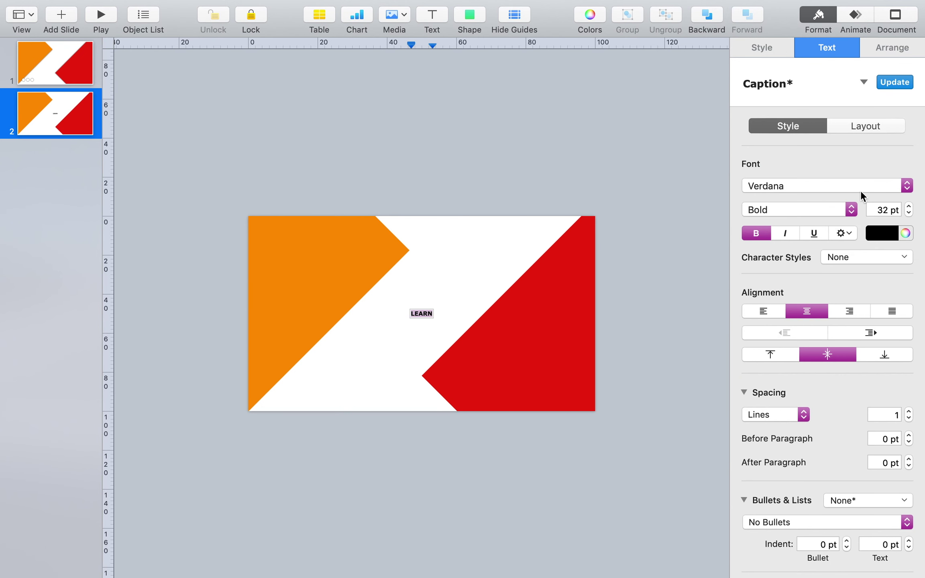
pyautogui.click(874, 210)
pyautogui.write('130')
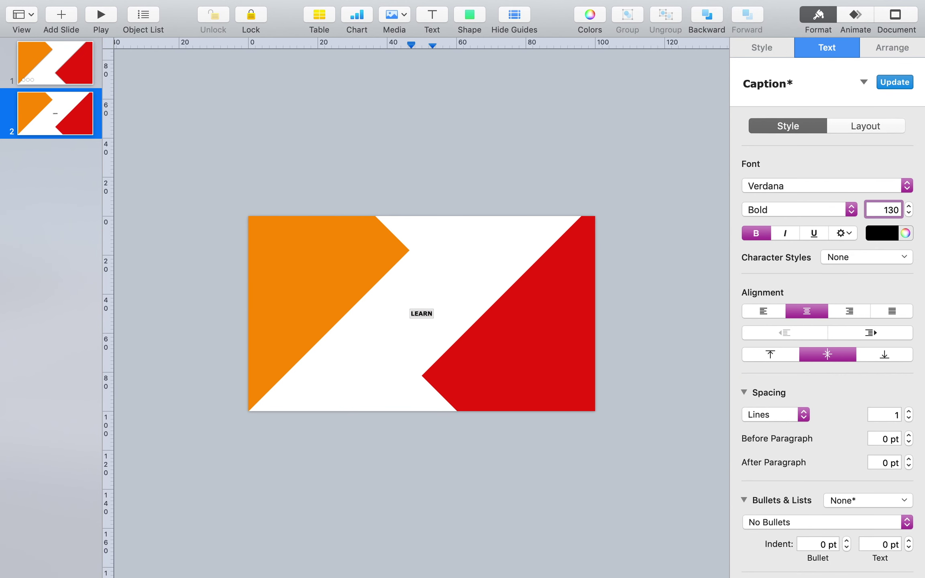
pyautogui.press('Return')
pyautogui.click(429, 320)
pyautogui.moveTo(466, 314)
pyautogui.mouseDown()
pyautogui.moveTo(441, 271)
pyautogui.moveTo(362, 242)
pyautogui.moveTo(337, 275)
pyautogui.moveTo(324, 266)
pyautogui.moveTo(349, 281)
pyautogui.mouseUp()
# - Duplicate LEARN as 'HOW TO CREATE' at a smaller size along the orange edge
pyautogui.press('super+shift+period')
pyautogui.doubleClick(325, 253)
pyautogui.write('H')
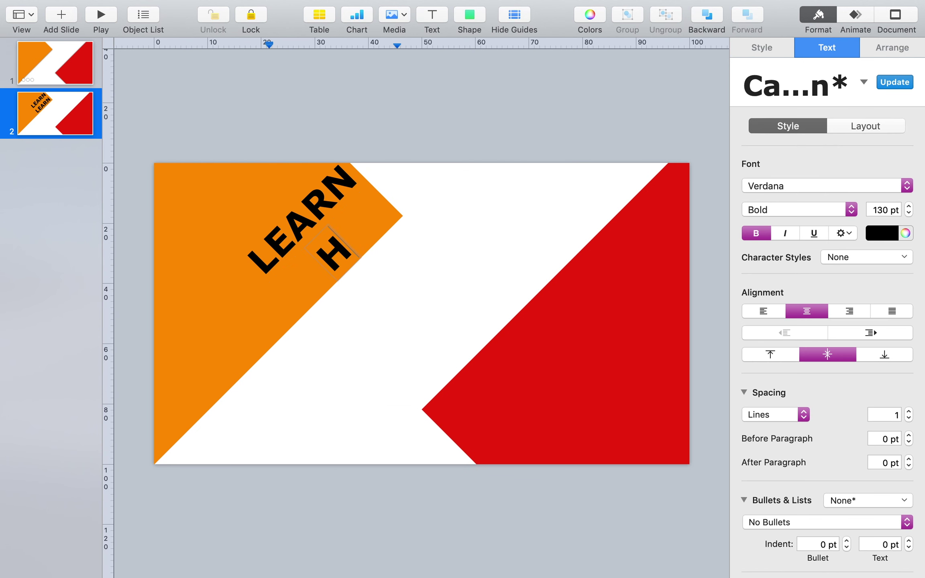
pyautogui.write('OW TO CREATE')
pyautogui.press('super+a')
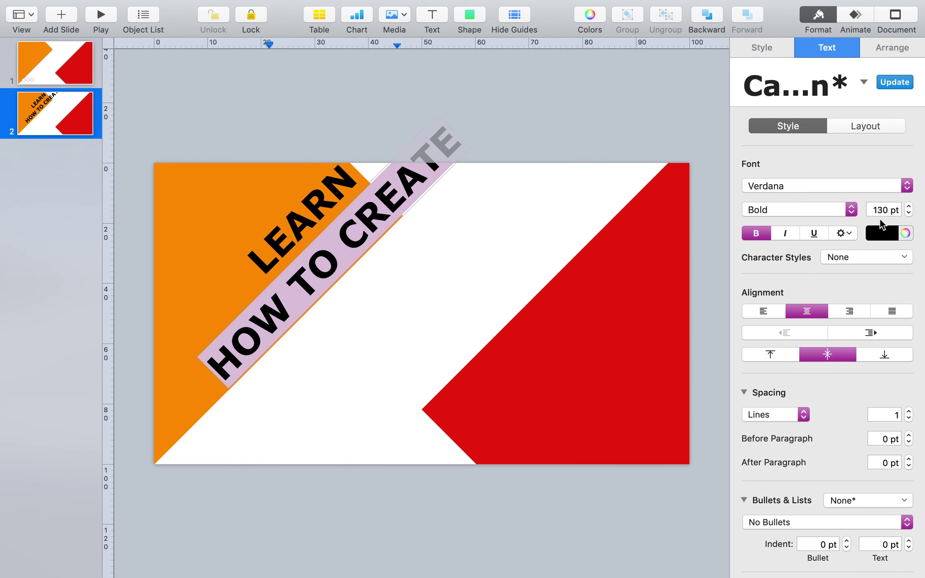
pyautogui.click(884, 210)
pyautogui.write('0')
pyautogui.press('Return')
pyautogui.click(410, 146)
pyautogui.moveTo(357, 210)
pyautogui.mouseDown()
pyautogui.moveTo(308, 276)
pyautogui.moveTo(337, 295)
pyautogui.moveTo(383, 288)
pyautogui.mouseUp()
pyautogui.scroll(5, 337, 295)
pyautogui.scroll(3, 337, 295)
pyautogui.scroll(-8, 341, 256)
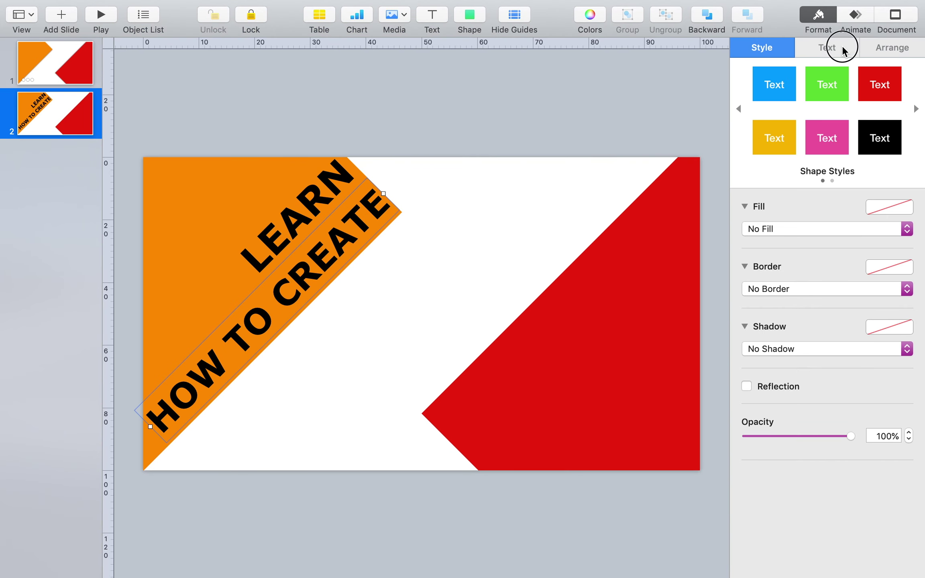
# - Colour HOW TO CREATE white and LEARN dark grey
pyautogui.click(827, 47)
pyautogui.click(882, 233)
pyautogui.click(758, 321)
pyautogui.press('Tab')
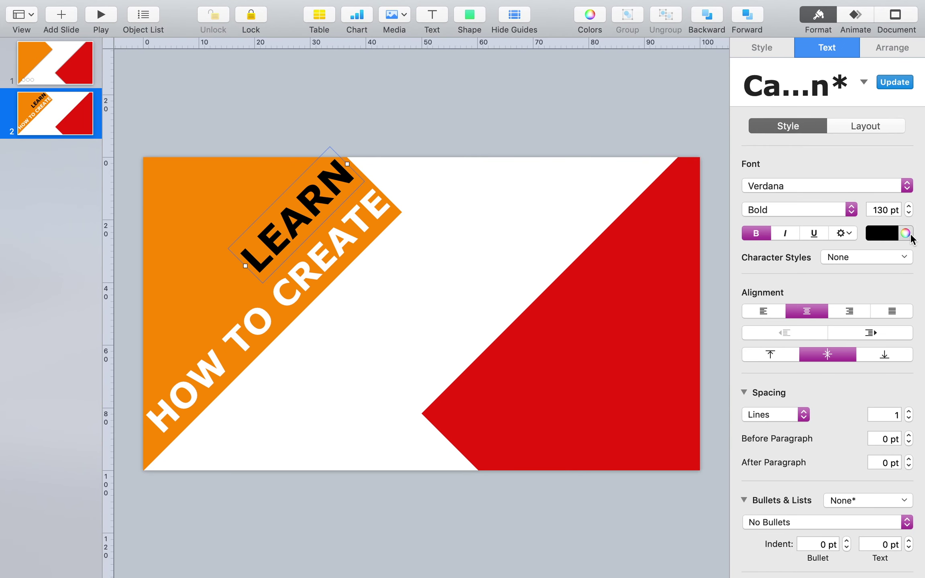
pyautogui.click(889, 237)
pyautogui.click(844, 323)
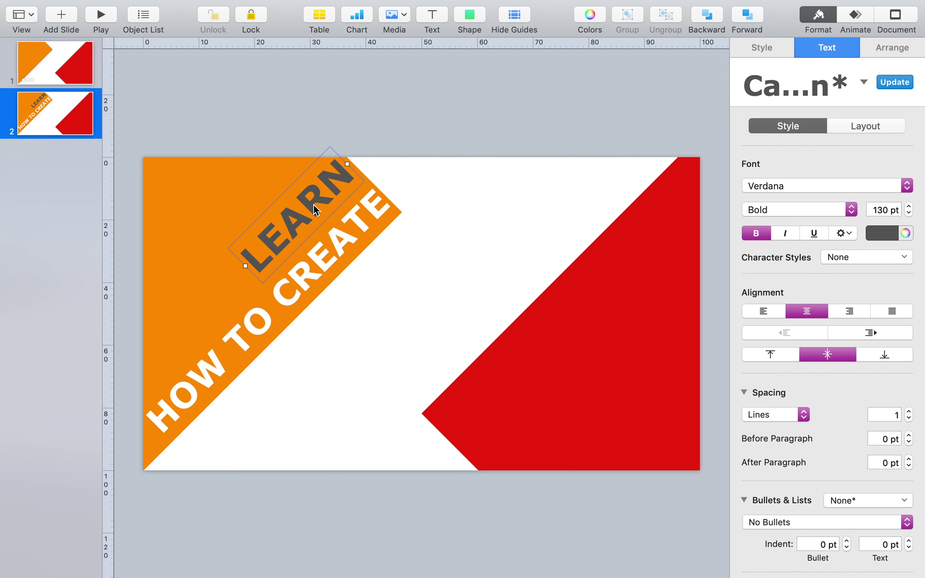
# - Add a copy of LEARN below HOW TO CREATE reading 'BASIC MOTION'
pyautogui.moveTo(313, 204); pyautogui.dragTo(388, 268)
pyautogui.doubleClick(387, 267)
pyautogui.write('BASIC MOTION')
pyautogui.click(413, 231)
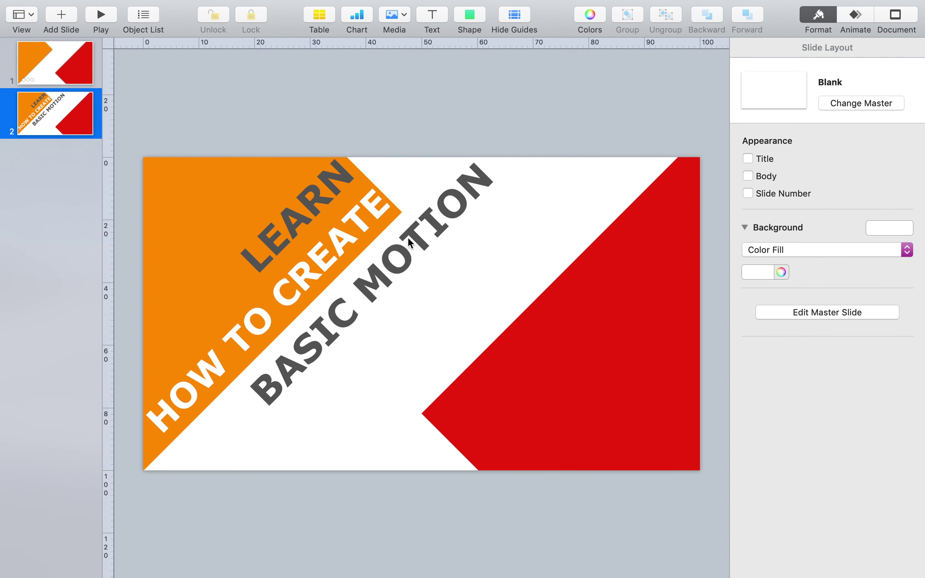
# - Position BASIC MOTION and add an orange 'GRAPHICS' line copied from HOW TO CREATE
pyautogui.moveTo(411, 237); pyautogui.dragTo(344, 302)
pyautogui.click(473, 126)
pyautogui.moveTo(304, 254); pyautogui.dragTo(395, 325)
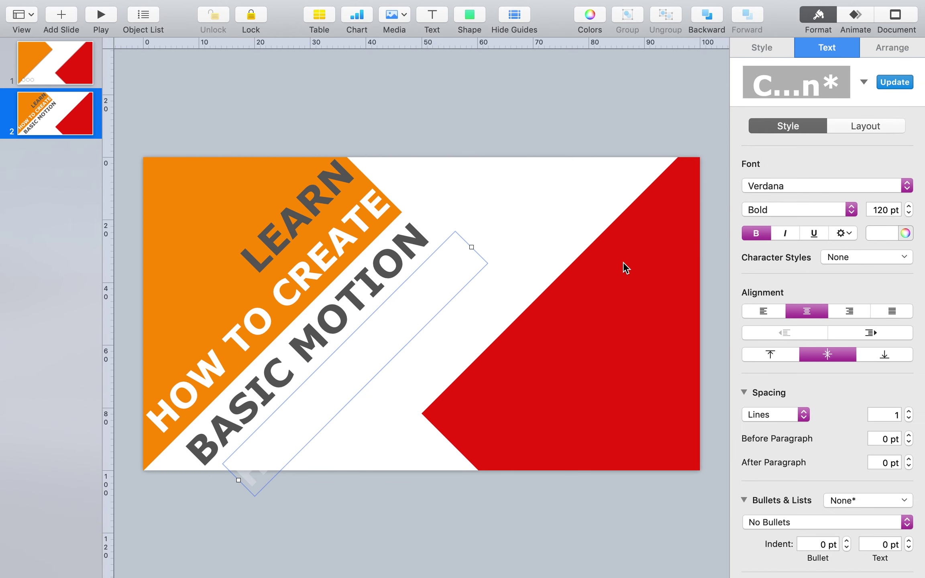
pyautogui.click(870, 238)
pyautogui.click(846, 307)
pyautogui.write('GRAPHICS')
pyautogui.click(402, 354)
pyautogui.moveTo(400, 323); pyautogui.dragTo(562, 169)
# - Turn a text copy into an '&' at 200 pt beside the word stack
pyautogui.doubleClick(522, 213)
pyautogui.write('&')
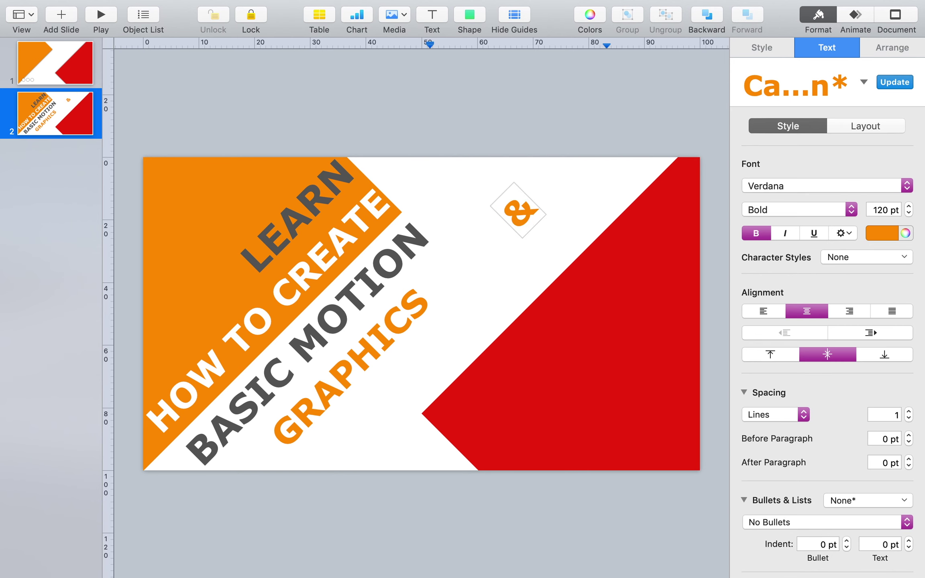
pyautogui.doubleClick(525, 209)
pyautogui.click(886, 209)
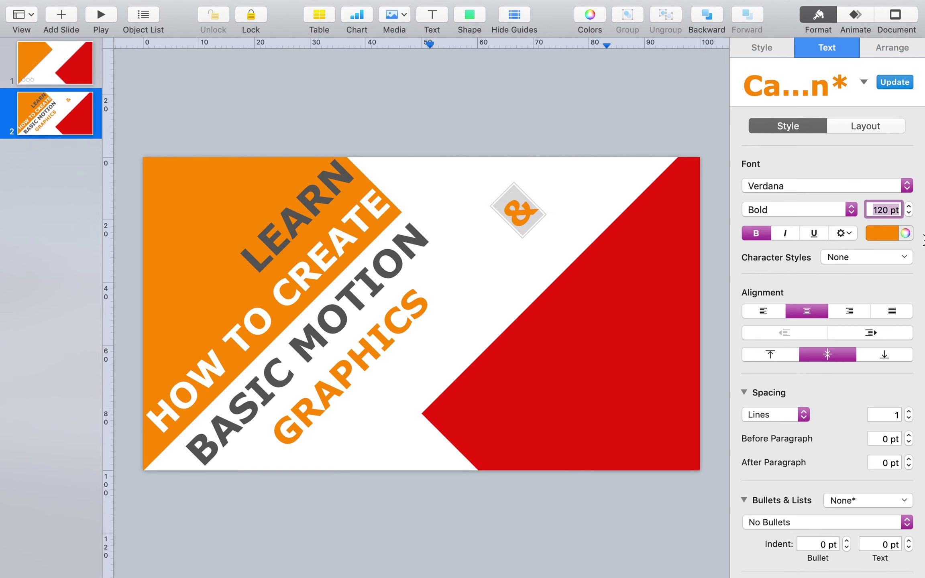
pyautogui.write('200')
pyautogui.press('Return')
pyautogui.click(505, 249)
pyautogui.moveTo(510, 223); pyautogui.dragTo(459, 229)
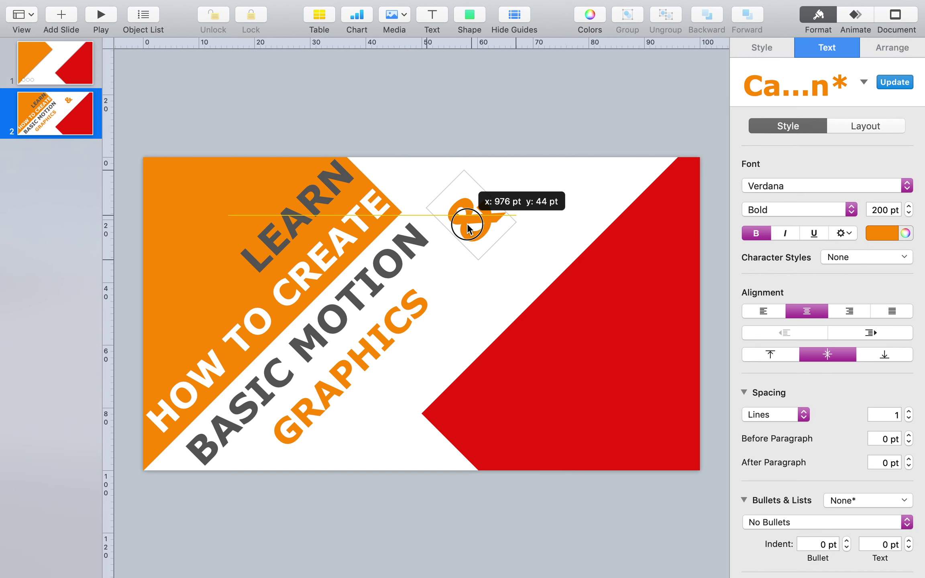
# - Shift BASIC MOTION, GRAPHICS and the ampersand further right
pyautogui.click(350, 364)
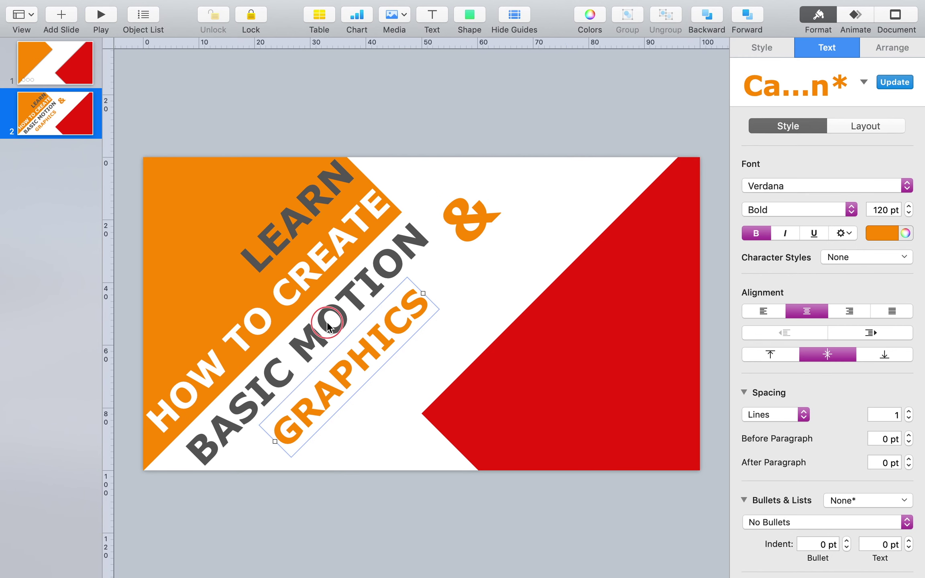
pyautogui.keyDown('shift'); pyautogui.click(342, 317); pyautogui.keyUp('shift')
pyautogui.moveTo(367, 336)
pyautogui.mouseDown()
pyautogui.moveTo(392, 344)
pyautogui.moveTo(403, 336)
pyautogui.mouseUp()
pyautogui.click(469, 231)
pyautogui.moveTo(469, 230); pyautogui.dragTo(491, 233)
pyautogui.click(407, 304)
pyautogui.click(425, 267)
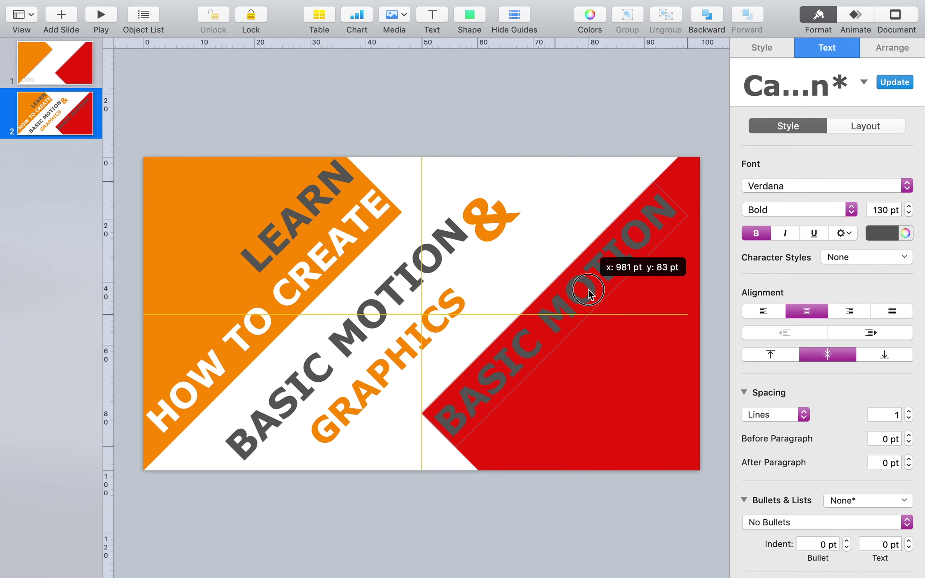
# - Copy BASIC MOTION onto the red band, retype it as 'KINETIC', and slide it down-left
pyautogui.moveTo(425, 267); pyautogui.dragTo(588, 289)
pyautogui.click(540, 297)
pyautogui.tripleClick(551, 343)
pyautogui.write('KINETIC')
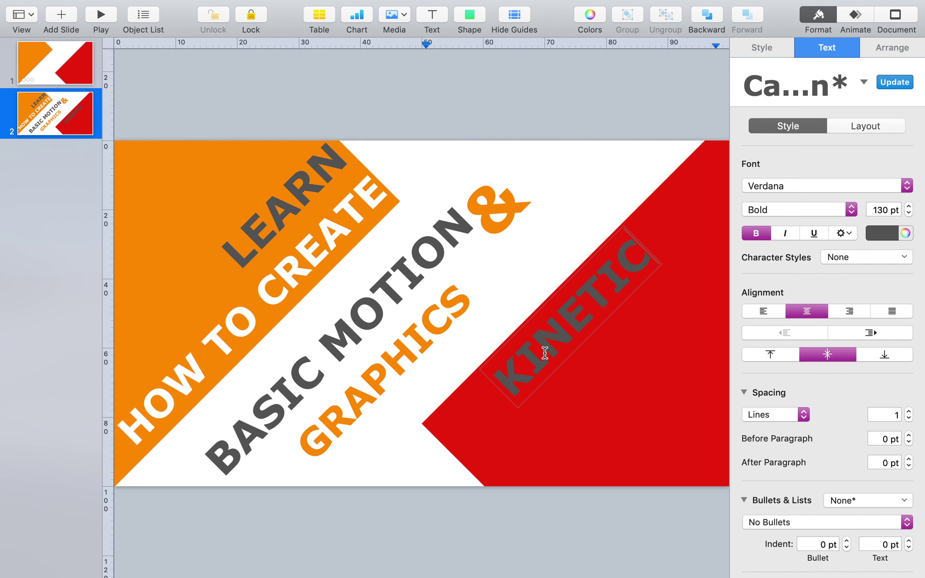
pyautogui.click(527, 266)
pyautogui.click(547, 344)
pyautogui.moveTo(547, 344); pyautogui.dragTo(494, 398)
# - Colour the ampersand red
pyautogui.click(506, 216)
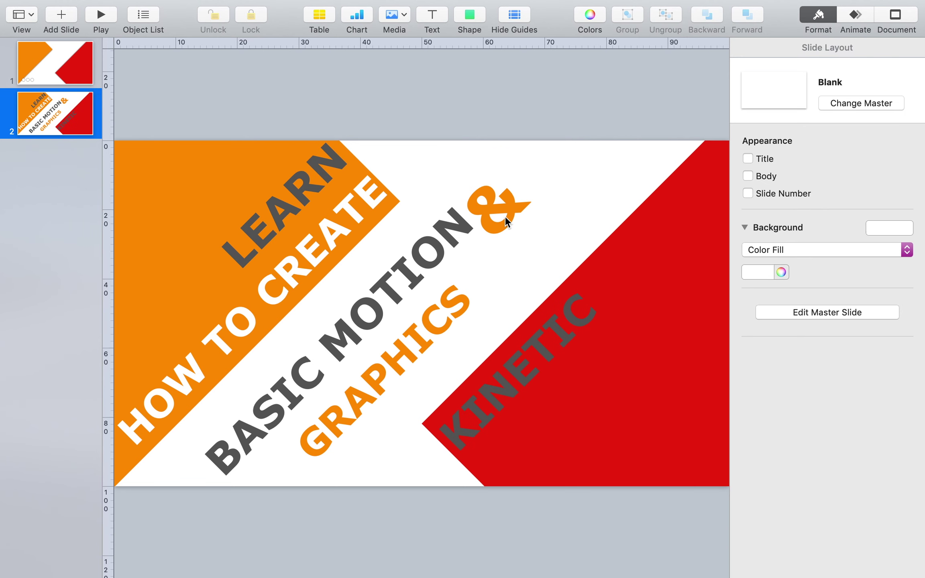
pyautogui.doubleClick(505, 216)
pyautogui.click(878, 232)
pyautogui.click(876, 290)
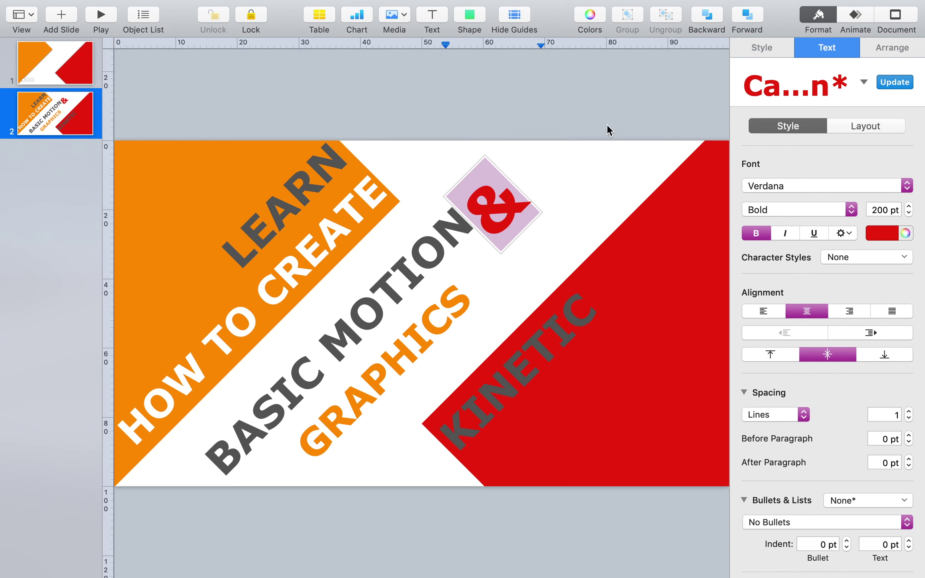
# - Copy HOW TO CREATE onto the red band as 'TYPOGRAPHY' and move it down-left
pyautogui.keyDown('alt'); pyautogui.moveTo(248, 325); pyautogui.dragTo(613, 356); pyautogui.keyUp('alt')
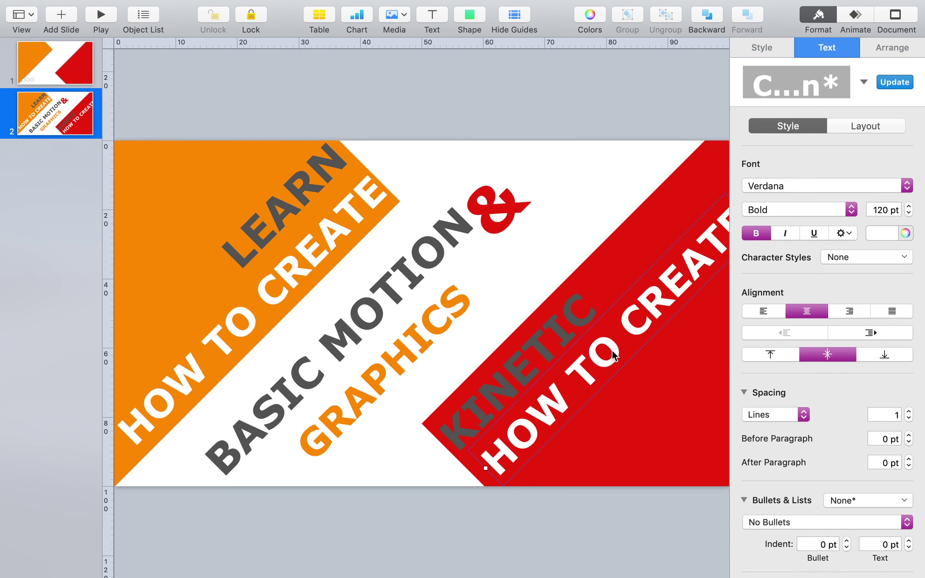
pyautogui.write('TYPOGRAPHY')
pyautogui.click(526, 290)
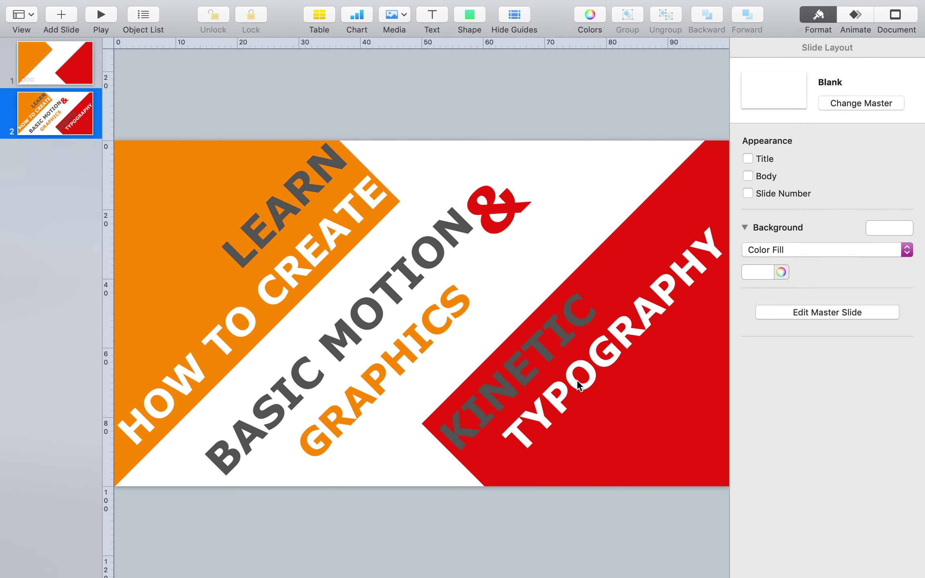
pyautogui.moveTo(574, 379); pyautogui.dragTo(570, 457)
pyautogui.click(570, 458)
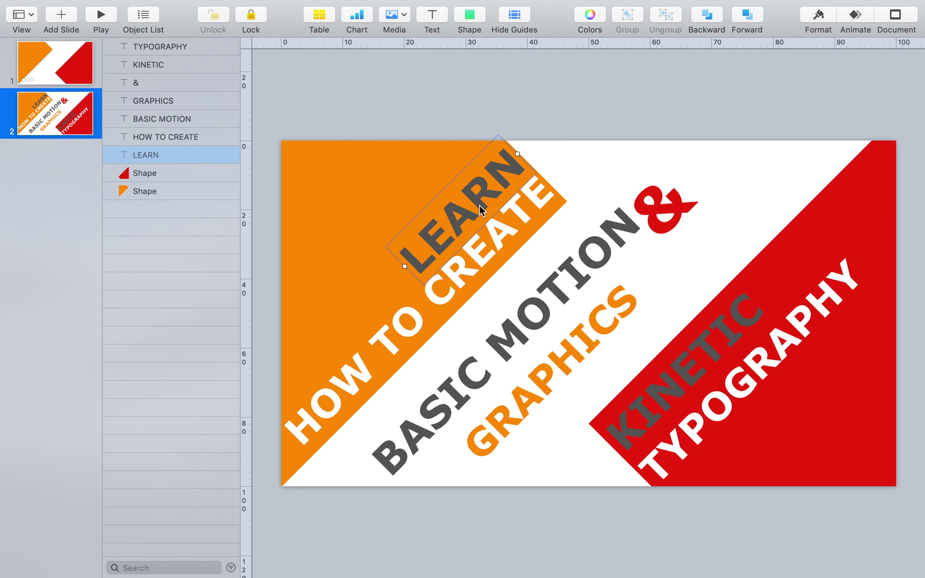
# - Copy LEARN lower-left and give it a Move action ending at its original spot, no acceleration
pyautogui.moveTo(480, 207); pyautogui.dragTo(366, 321)
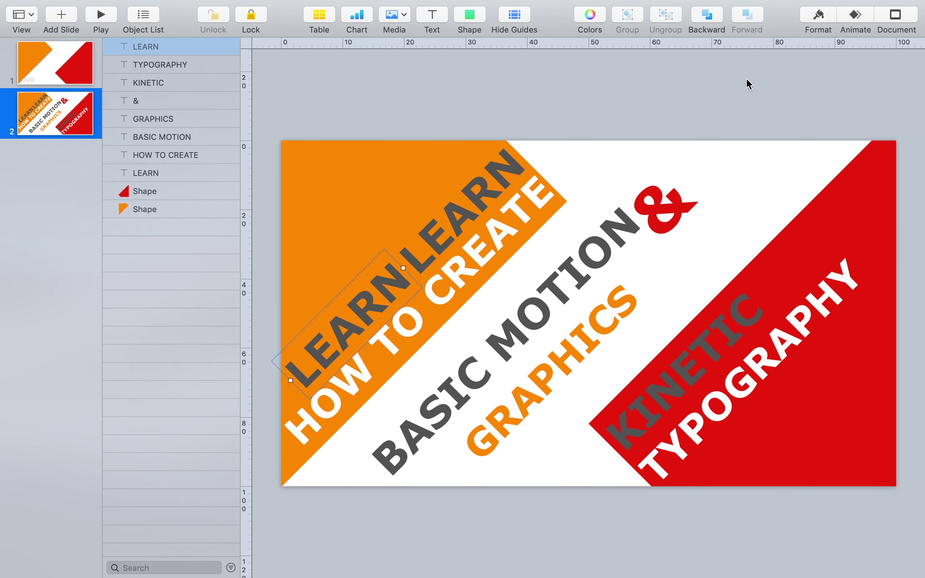
pyautogui.click(853, 20)
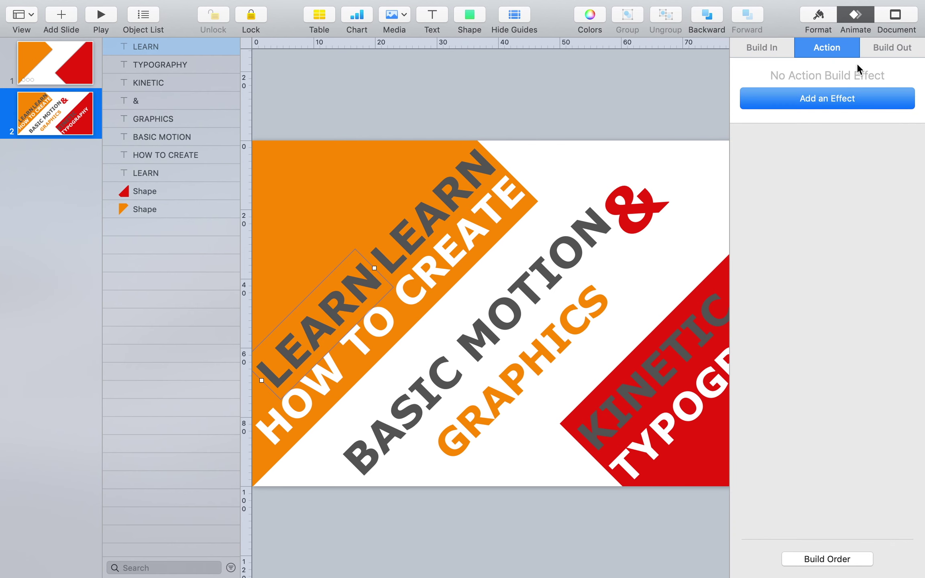
pyautogui.click(838, 96)
pyautogui.click(808, 176)
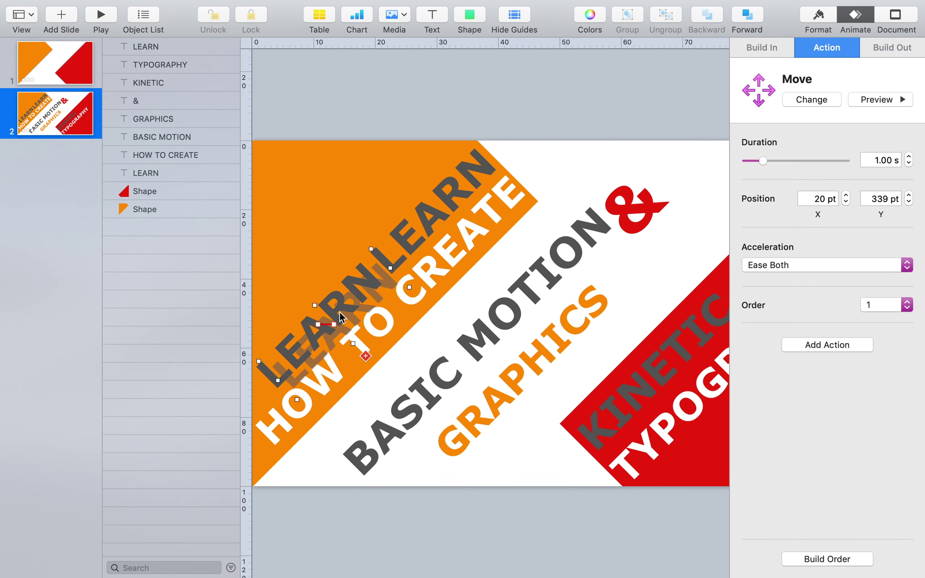
pyautogui.moveTo(353, 324); pyautogui.dragTo(453, 204)
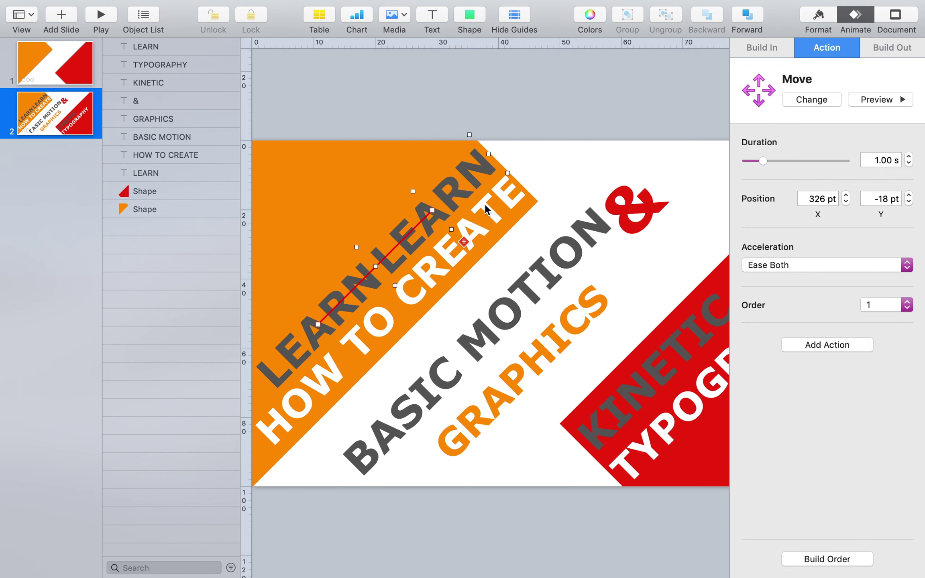
pyautogui.click(780, 265)
pyautogui.click(778, 266)
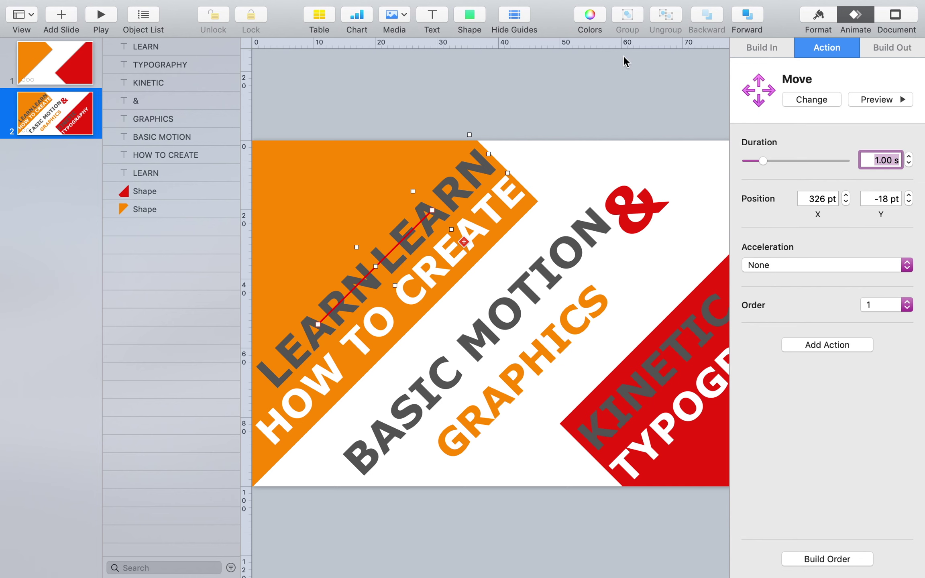
# - Delete the original LEARN text
pyautogui.click(623, 83)
pyautogui.click(459, 209)
pyautogui.click(439, 210)
pyautogui.press('Delete')
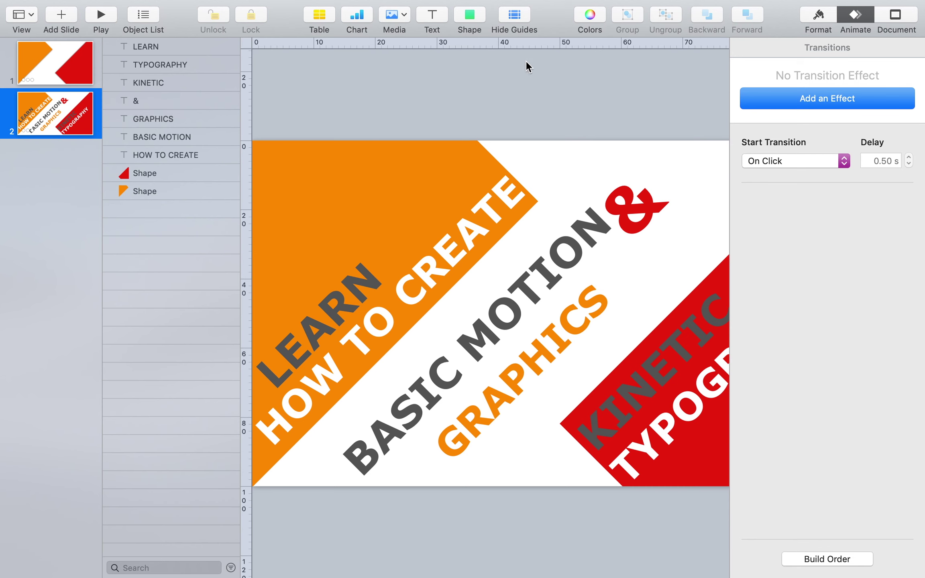
# - Cover LEARN's starting spot with a square stretched into a rotated bar filled orange
pyautogui.click(475, 16)
pyautogui.click(475, 126)
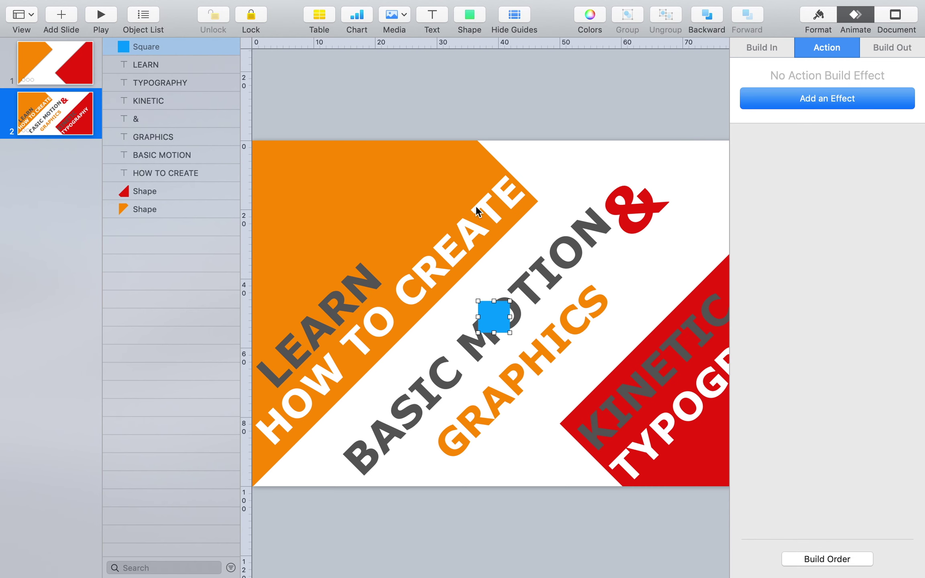
pyautogui.moveTo(508, 302)
pyautogui.mouseDown()
pyautogui.moveTo(522, 323)
pyautogui.moveTo(368, 315)
pyautogui.moveTo(363, 289)
pyautogui.moveTo(262, 378)
pyautogui.mouseUp()
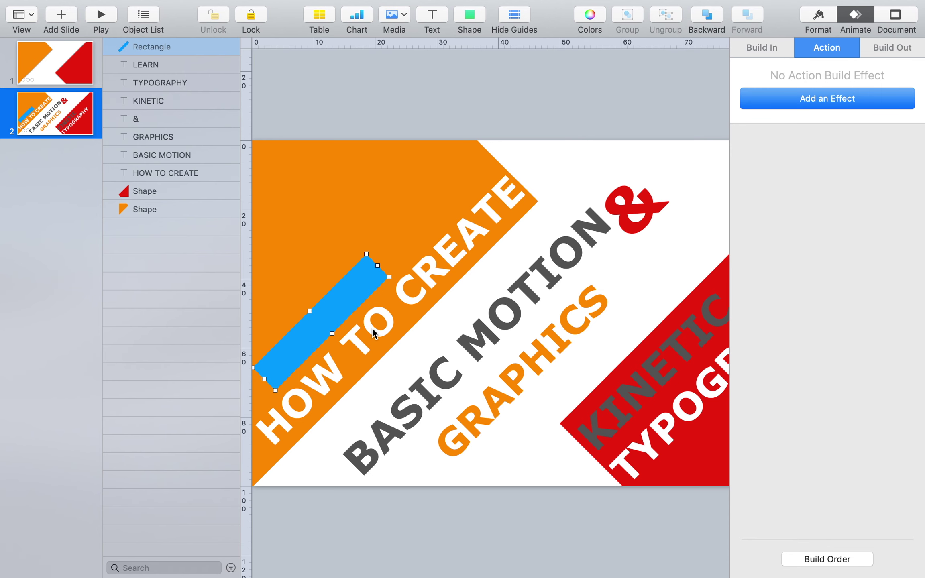
pyautogui.click(818, 16)
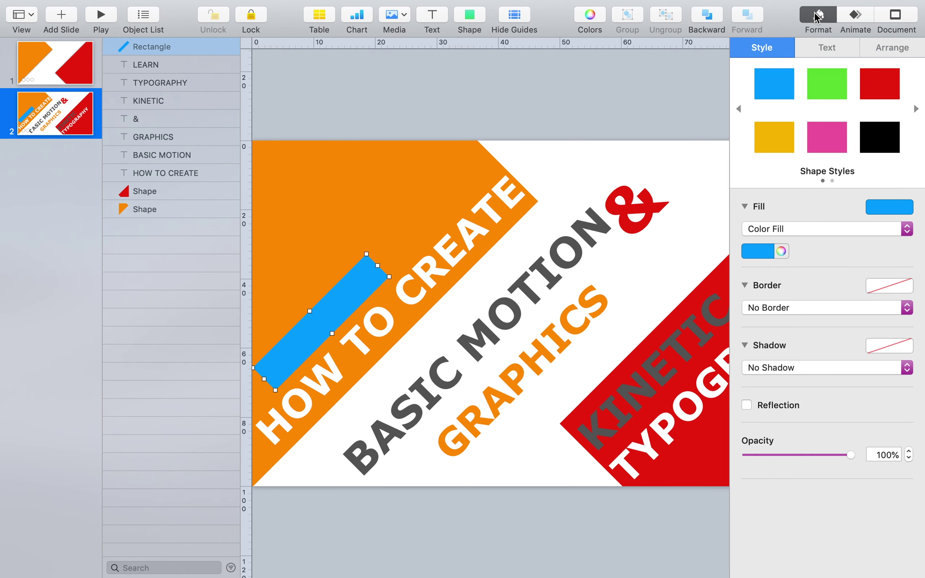
pyautogui.click(760, 256)
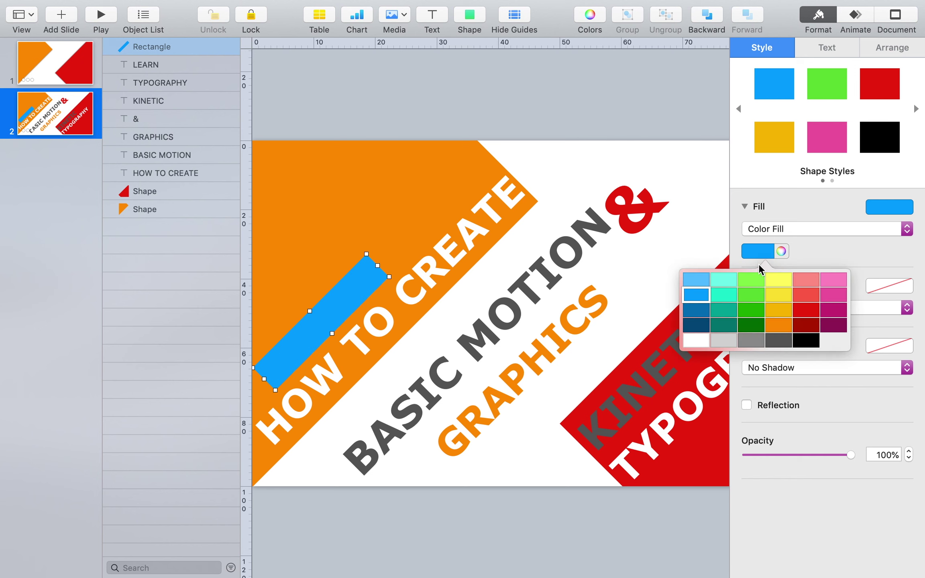
pyautogui.click(779, 326)
pyautogui.moveTo(312, 317); pyautogui.dragTo(316, 321)
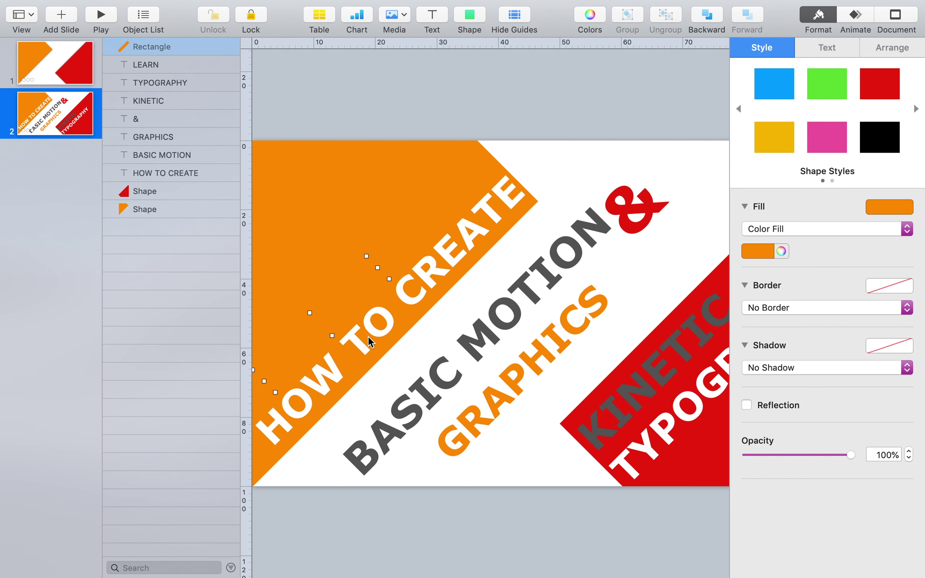
pyautogui.click(433, 276)
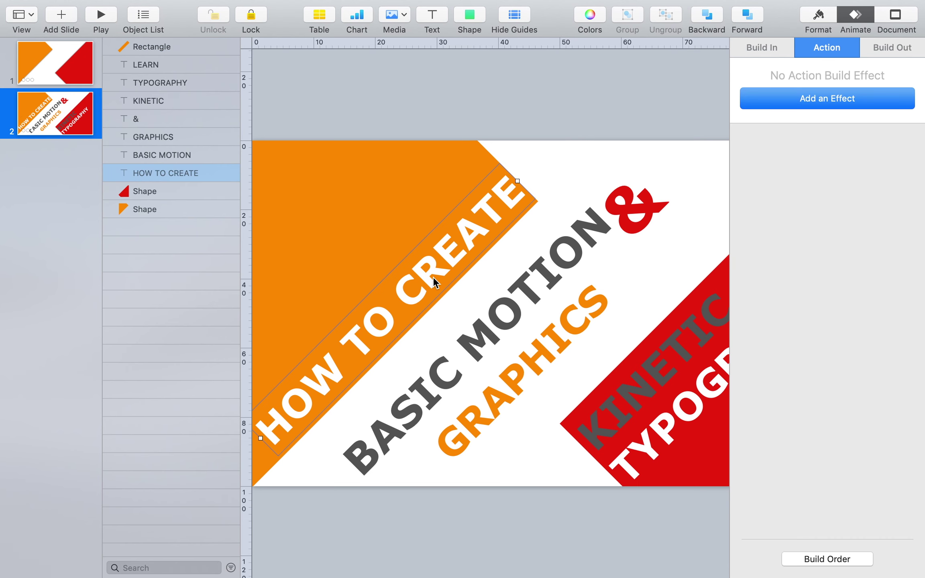
# - Copy HOW TO CREATE up-left, add a Move action back to its original spot, and delete the original
pyautogui.keyDown('alt'); pyautogui.moveTo(433, 277); pyautogui.dragTo(408, 260); pyautogui.keyUp('alt')
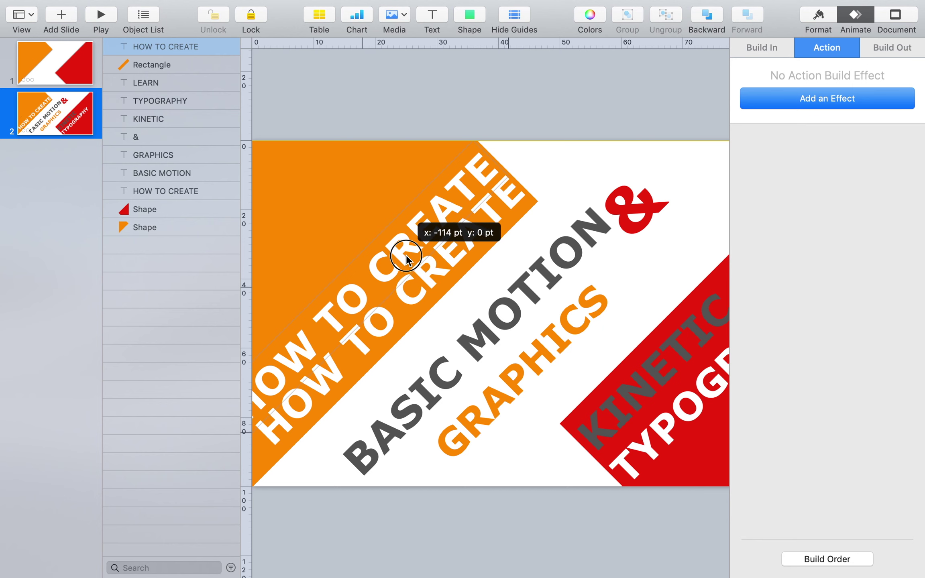
pyautogui.moveTo(408, 260); pyautogui.dragTo(404, 249)
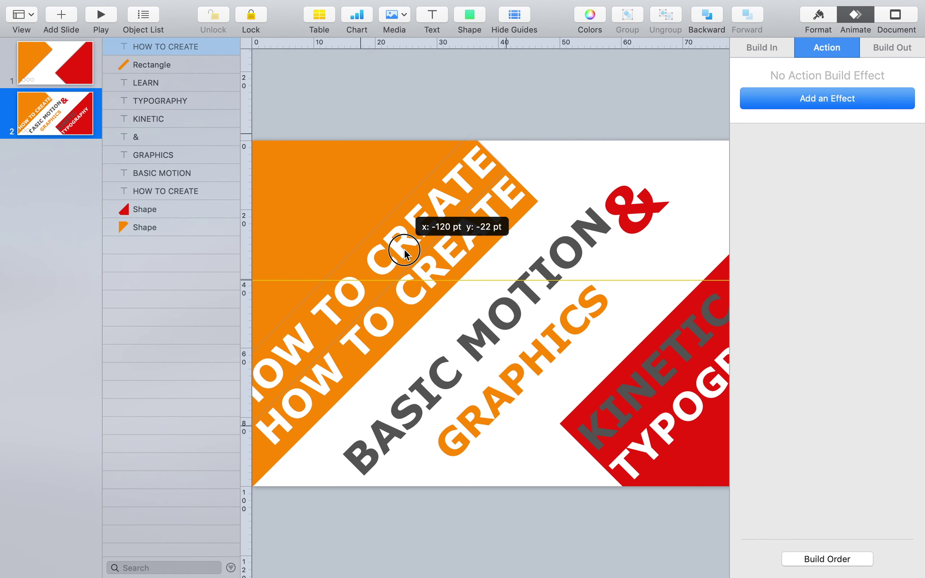
pyautogui.click(838, 99)
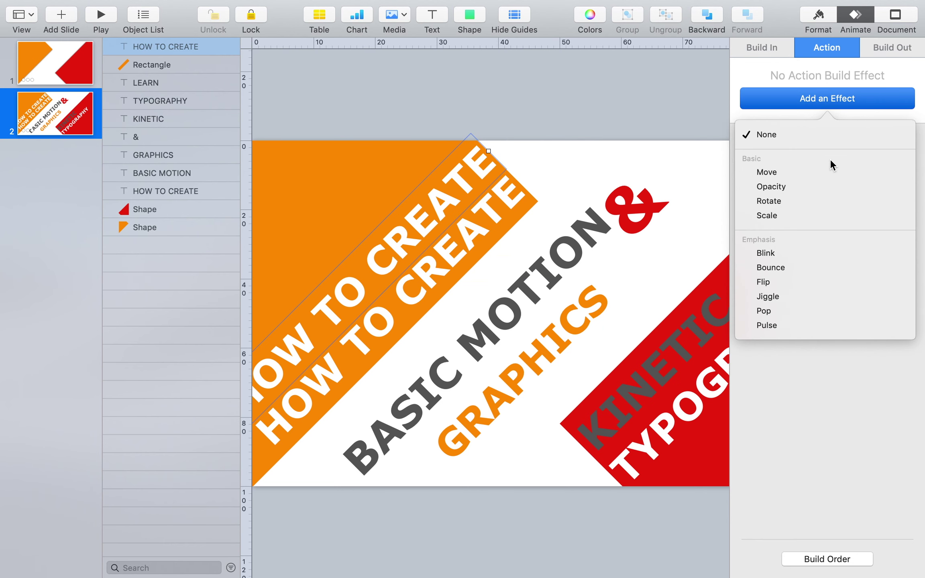
pyautogui.click(830, 171)
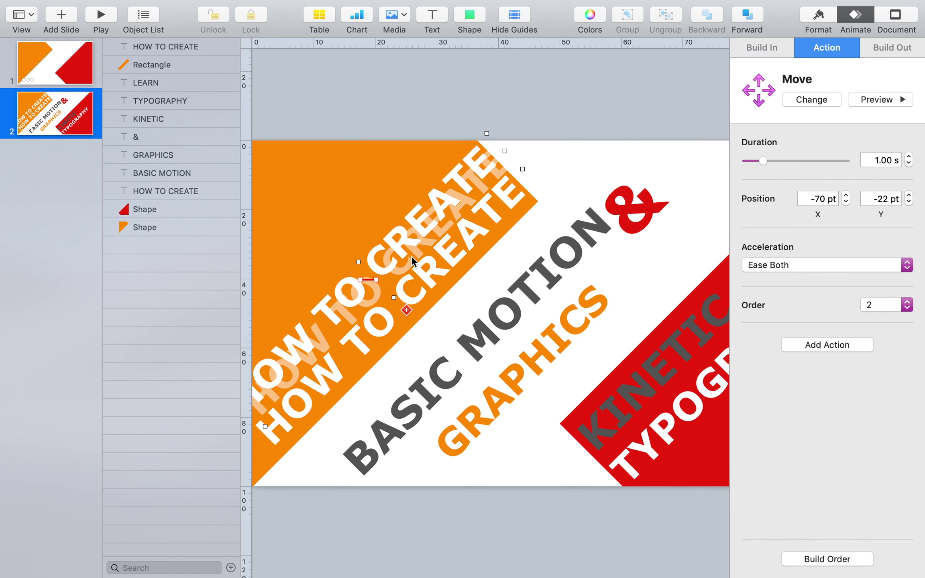
pyautogui.moveTo(414, 265); pyautogui.dragTo(421, 288)
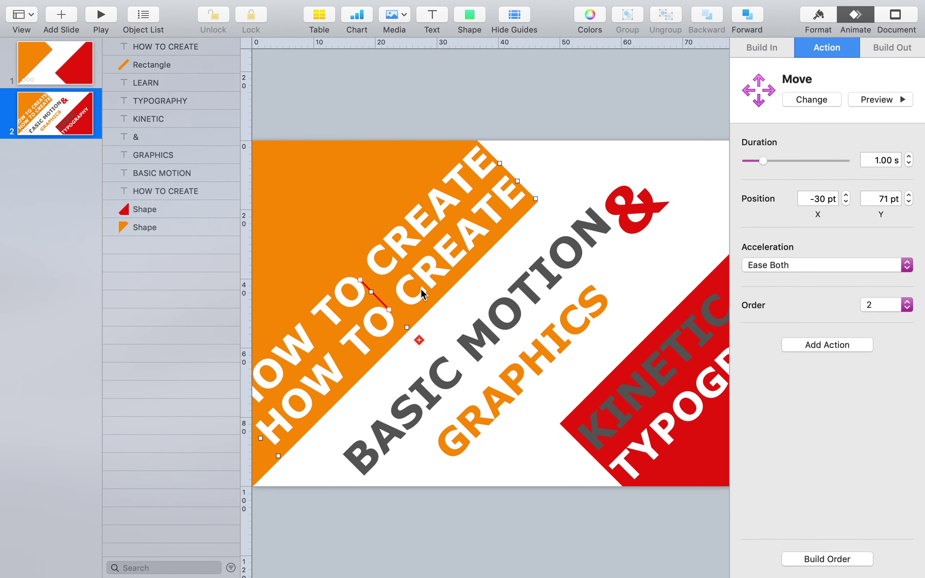
pyautogui.click(558, 120)
pyautogui.click(484, 236)
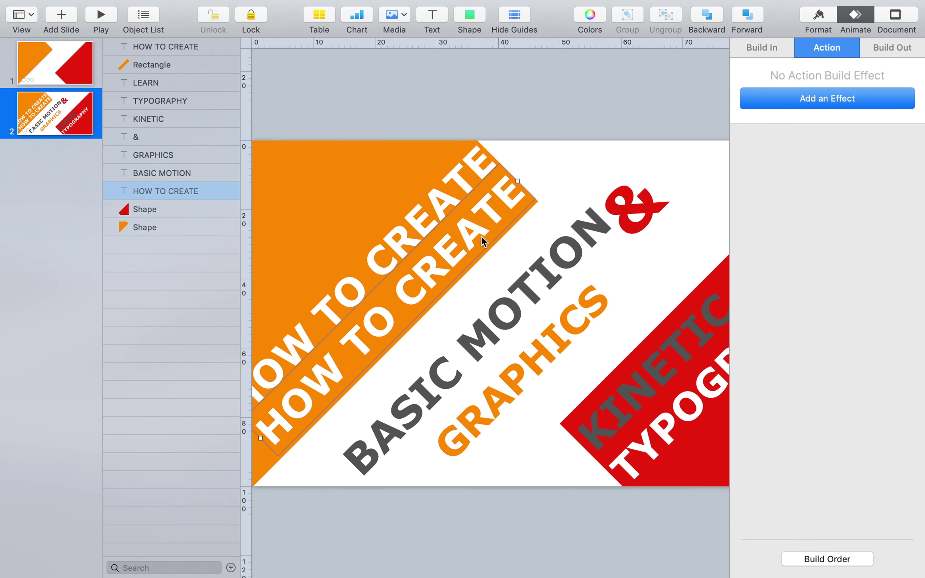
pyautogui.press('BackSpace')
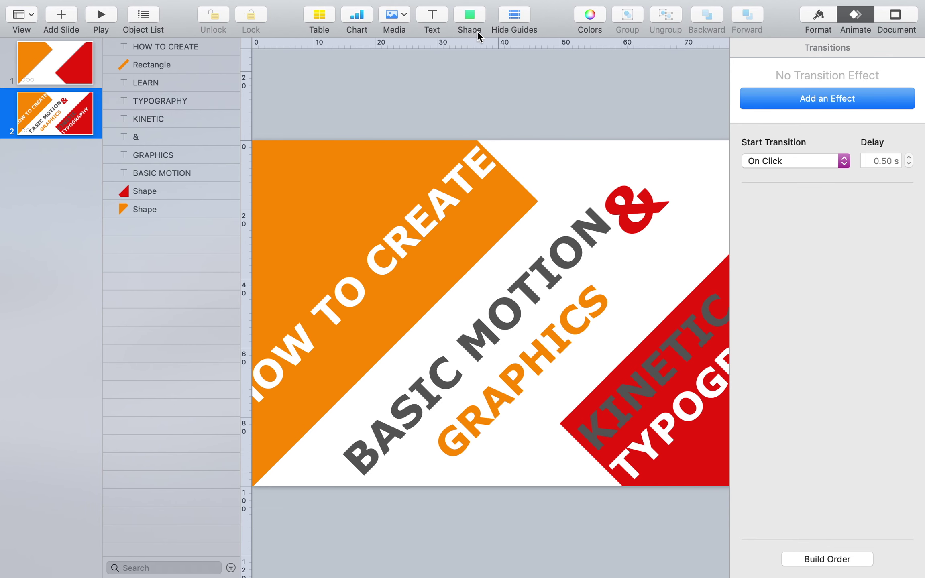
# - Add a square, rotate it 45 degrees and stretch it into a long diagonal blue bar
pyautogui.click(477, 36)
pyautogui.click(472, 125)
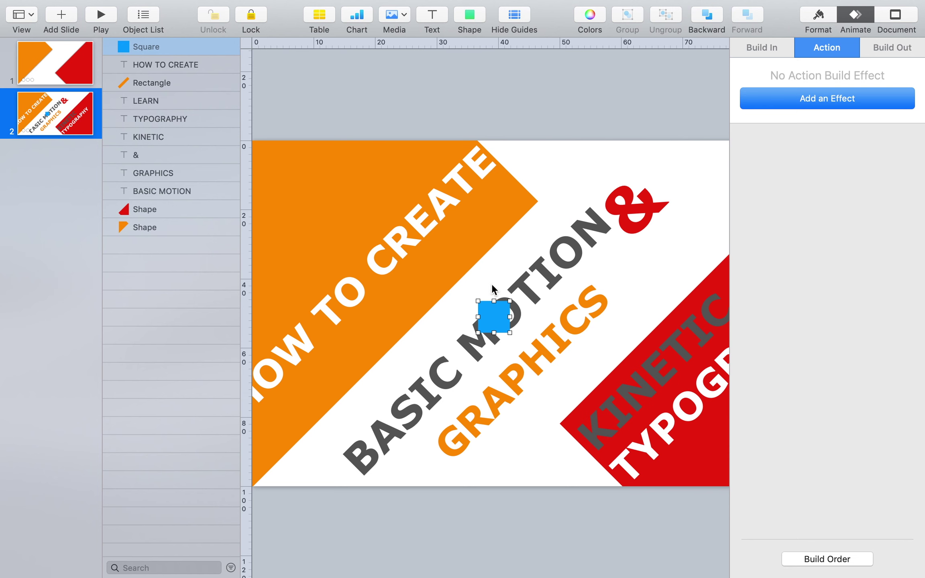
pyautogui.moveTo(502, 311); pyautogui.dragTo(513, 119)
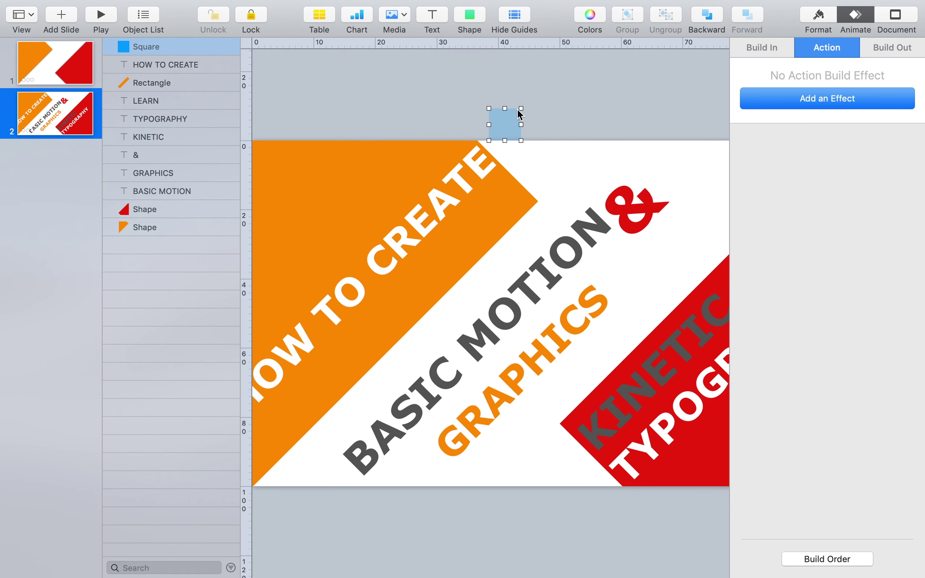
pyautogui.moveTo(518, 109)
pyautogui.mouseDown()
pyautogui.moveTo(511, 145)
pyautogui.moveTo(496, 160)
pyautogui.mouseUp()
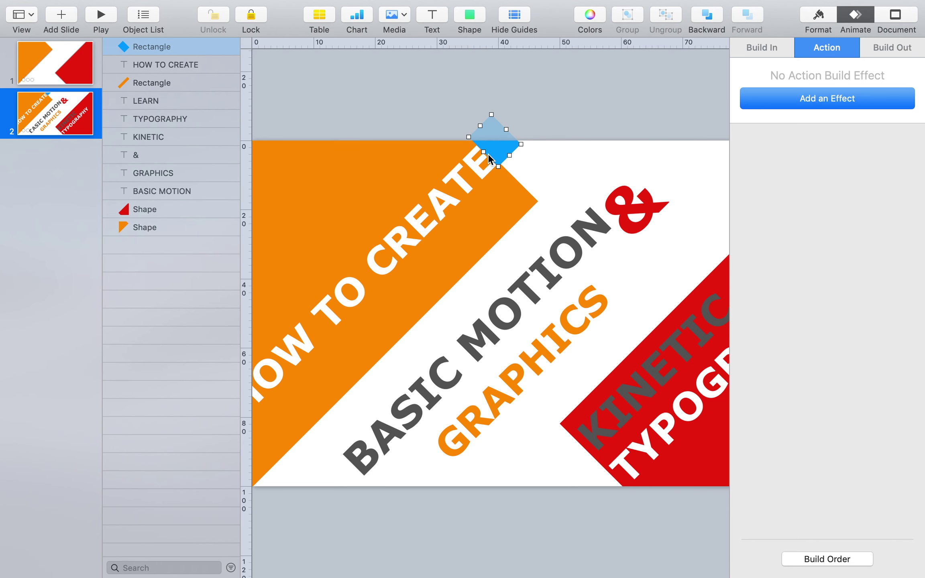
pyautogui.moveTo(485, 153); pyautogui.dragTo(253, 419)
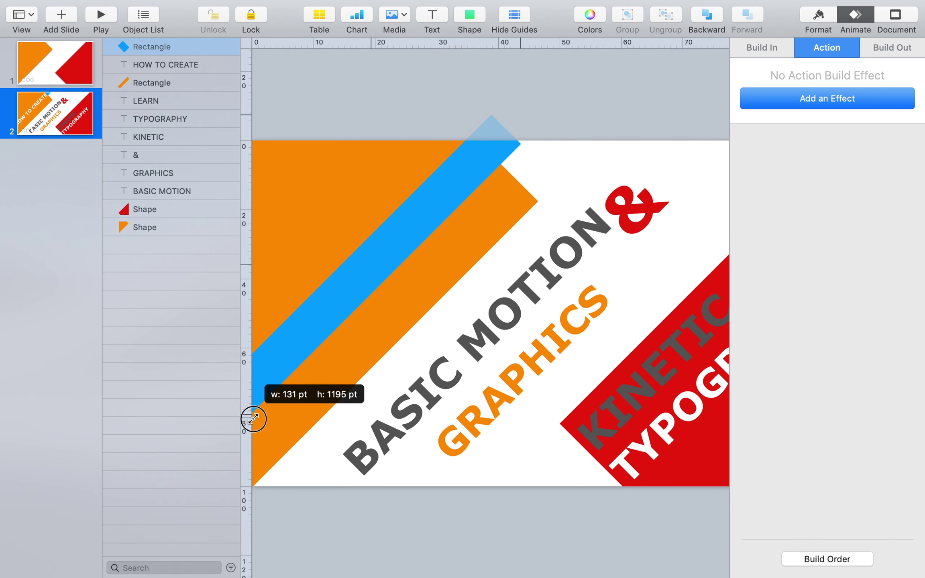
pyautogui.moveTo(253, 419); pyautogui.dragTo(249, 421)
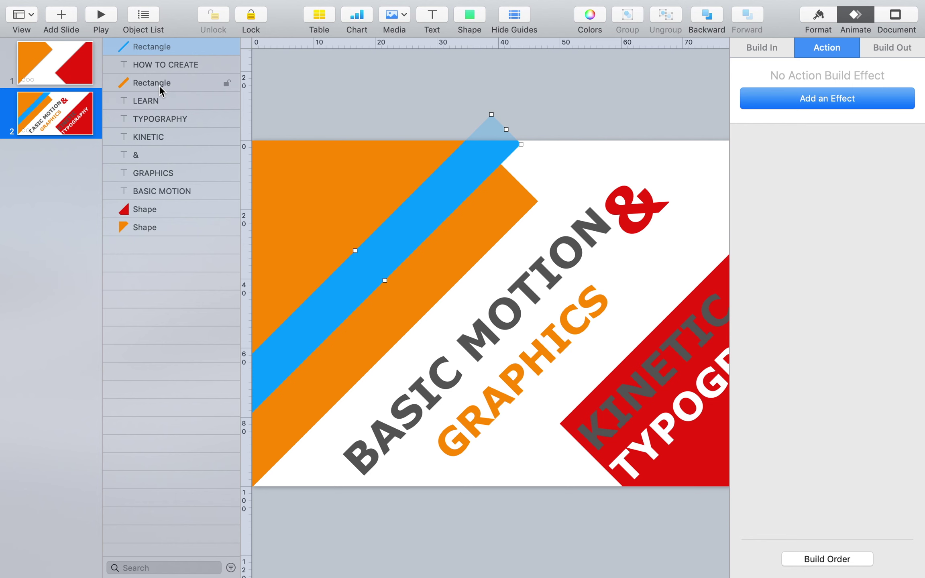
# - Bring the LEARN text and its orange mask rectangle to the front of the layer order
pyautogui.click(157, 100)
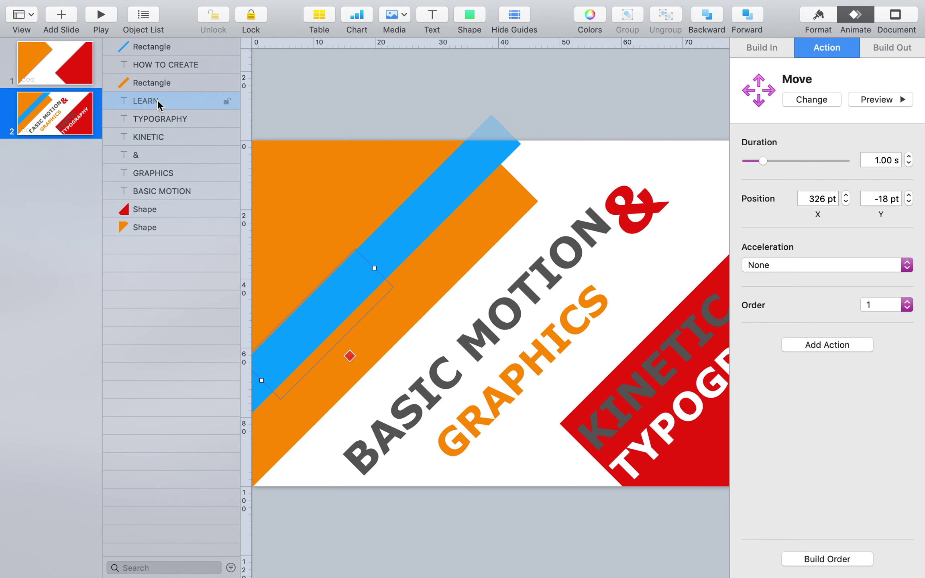
pyautogui.keyDown('shift'); pyautogui.click(165, 84); pyautogui.keyUp('shift')
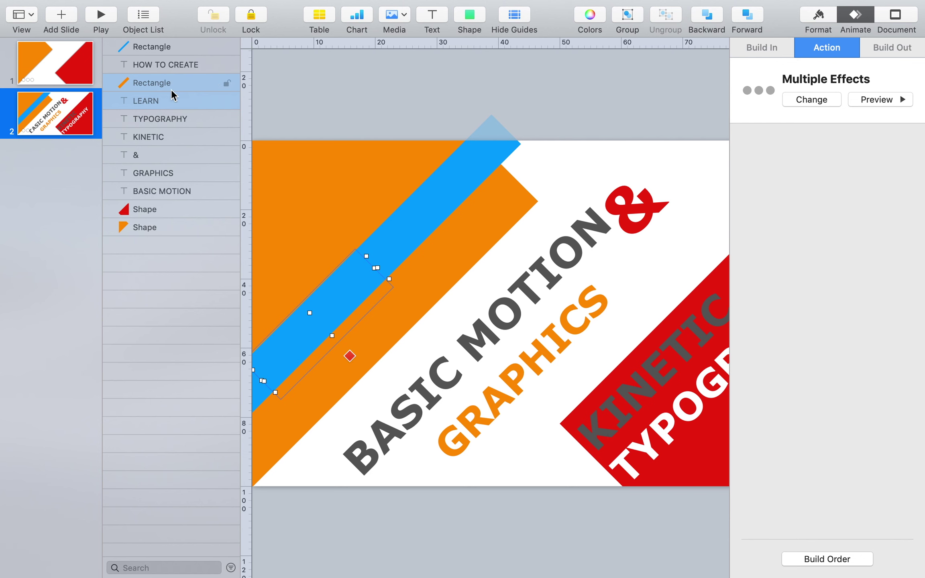
pyautogui.moveTo(161, 84); pyautogui.dragTo(166, 45)
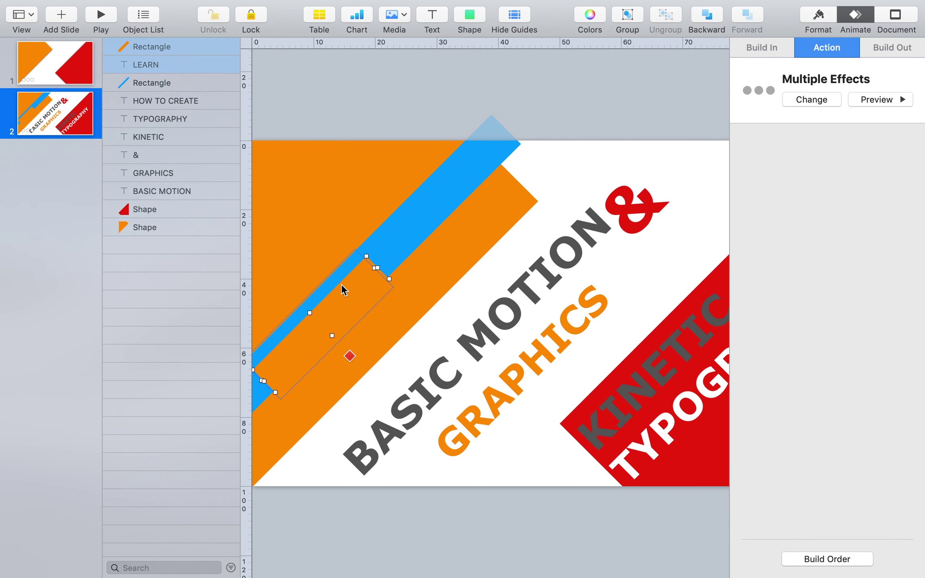
# - Change the blue masking bar's fill colour to orange
pyautogui.click(547, 163)
pyautogui.click(471, 172)
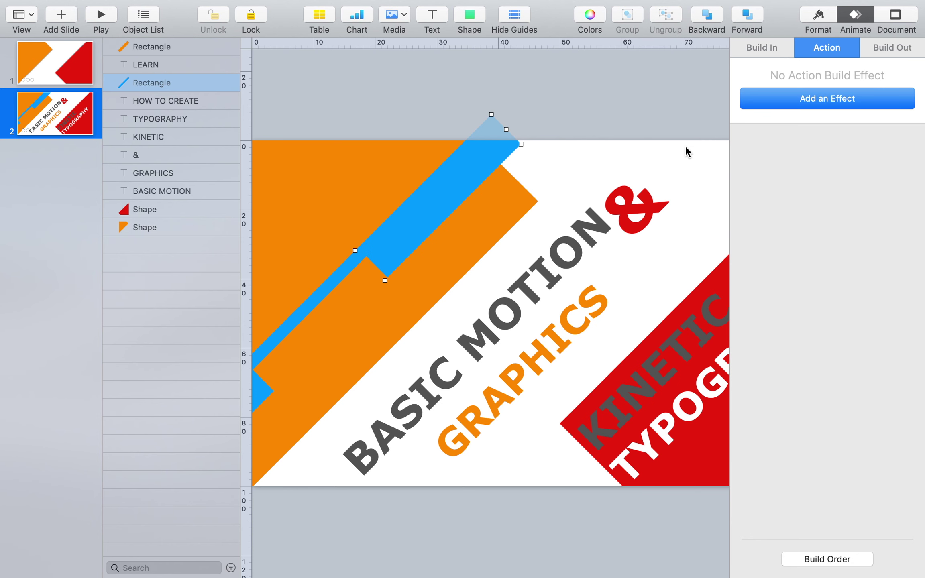
pyautogui.click(814, 18)
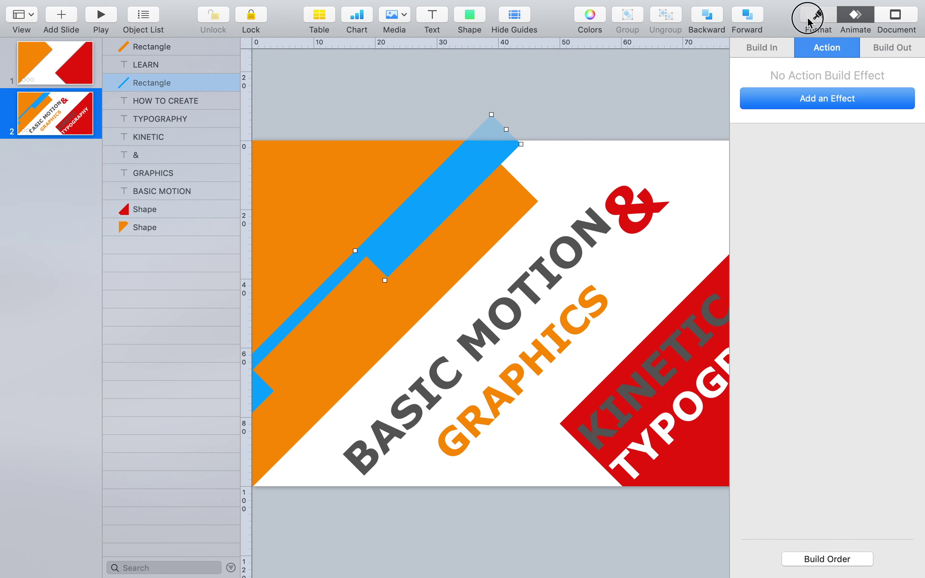
pyautogui.click(763, 251)
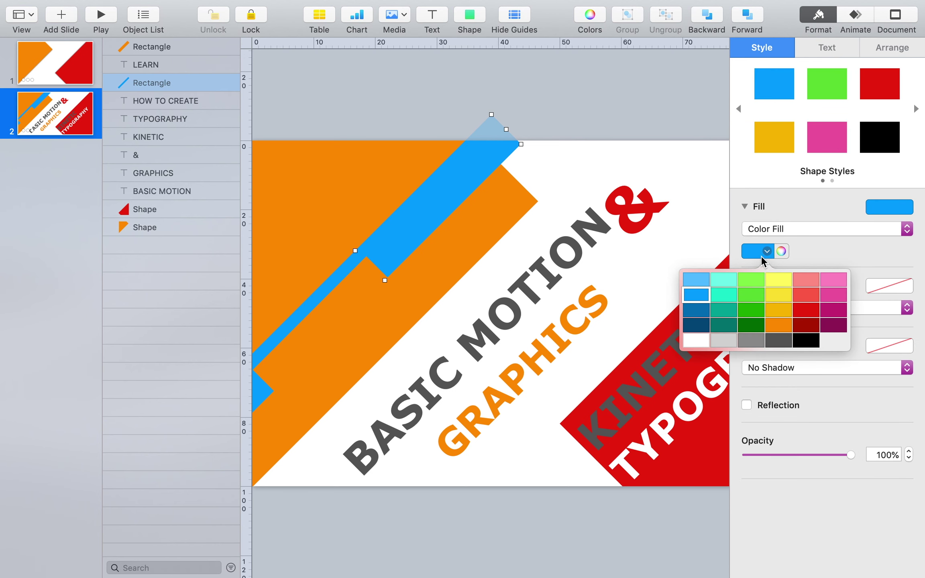
pyautogui.click(779, 329)
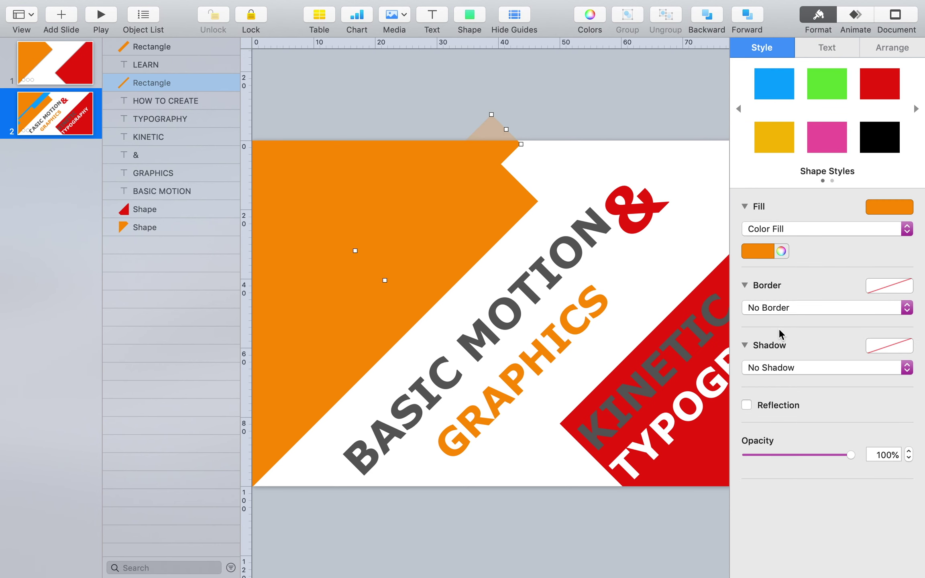
pyautogui.click(627, 107)
# - Shorten the orange masking bar by dragging its top end down
pyautogui.click(855, 15)
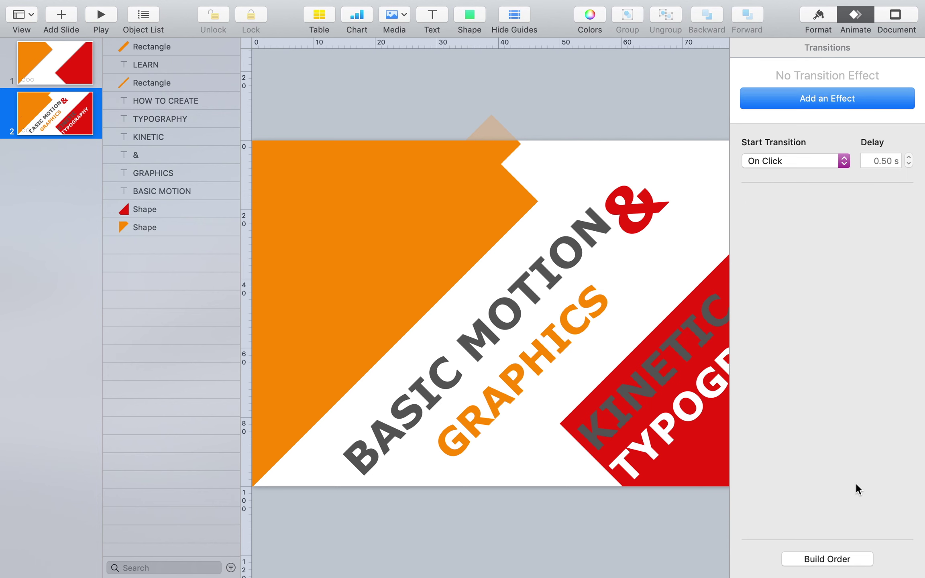
pyautogui.click(492, 155)
pyautogui.moveTo(504, 129); pyautogui.dragTo(486, 151)
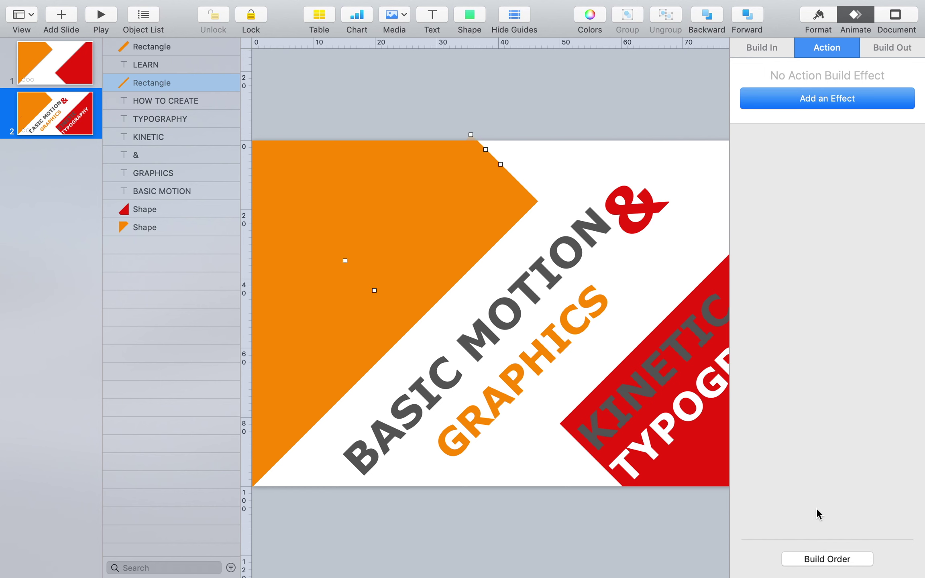
pyautogui.click(842, 560)
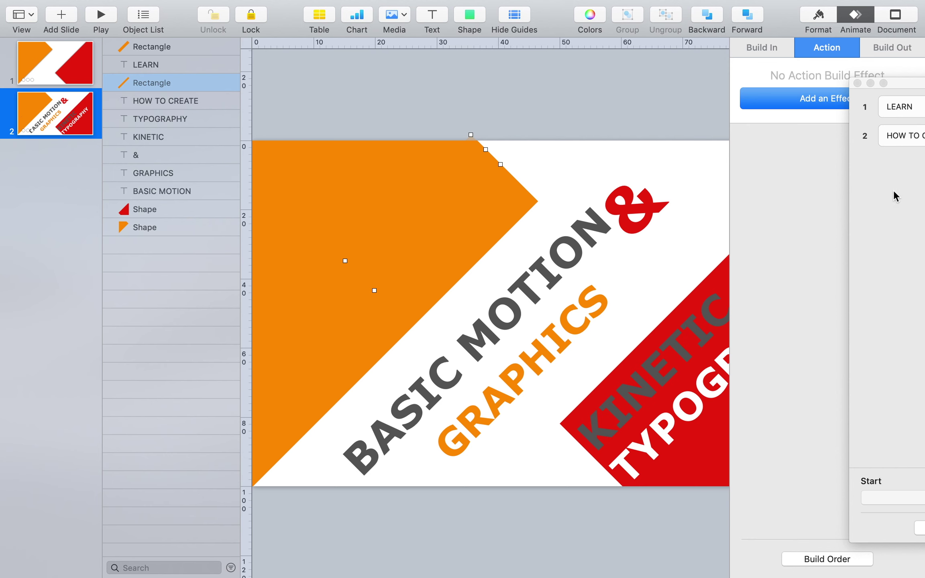
# - Set the HOW TO CREATE build to start With Build 1
pyautogui.moveTo(911, 83); pyautogui.dragTo(780, 90)
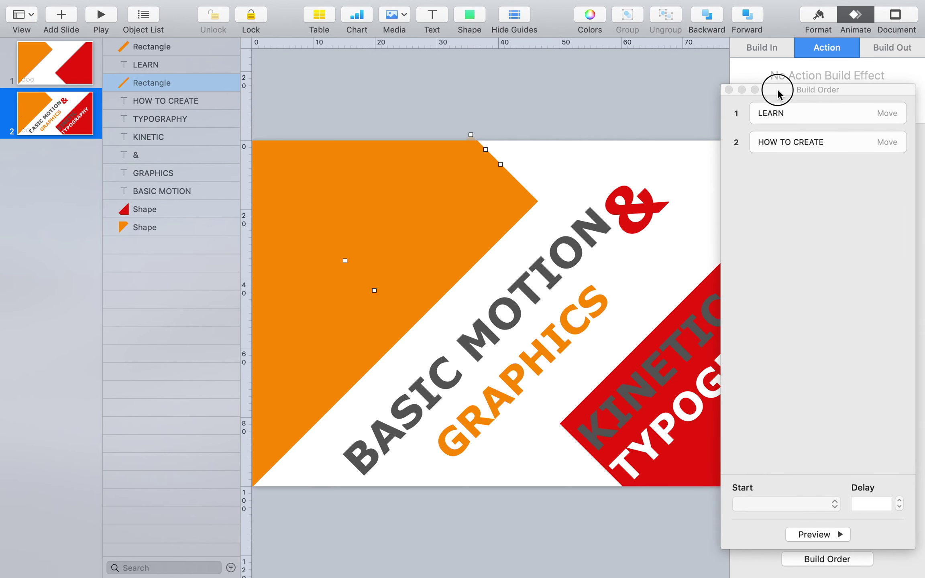
pyautogui.click(809, 141)
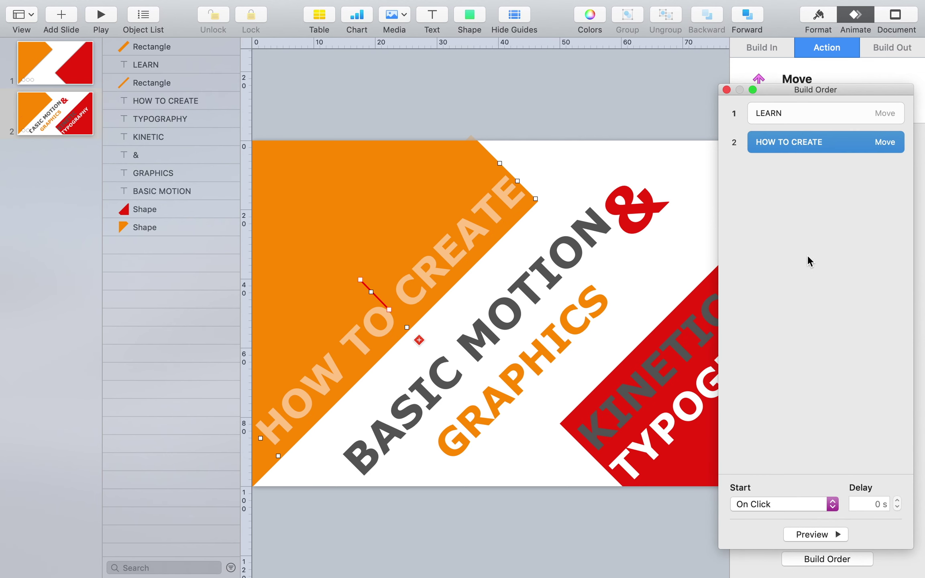
pyautogui.click(795, 505)
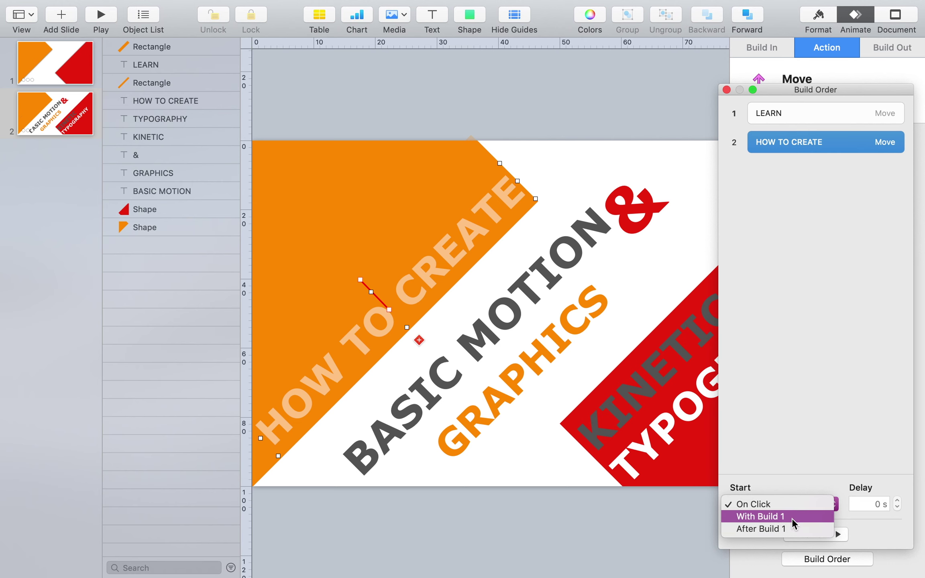
pyautogui.click(793, 519)
# - Preview the LEARN and HOW TO CREATE animation together, then close the build order list
pyautogui.click(815, 538)
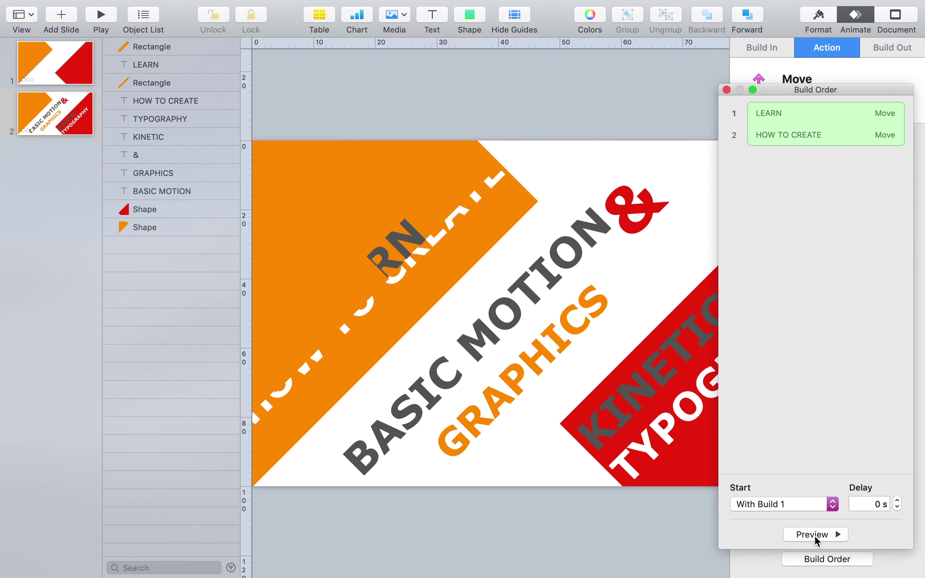
pyautogui.click(815, 535)
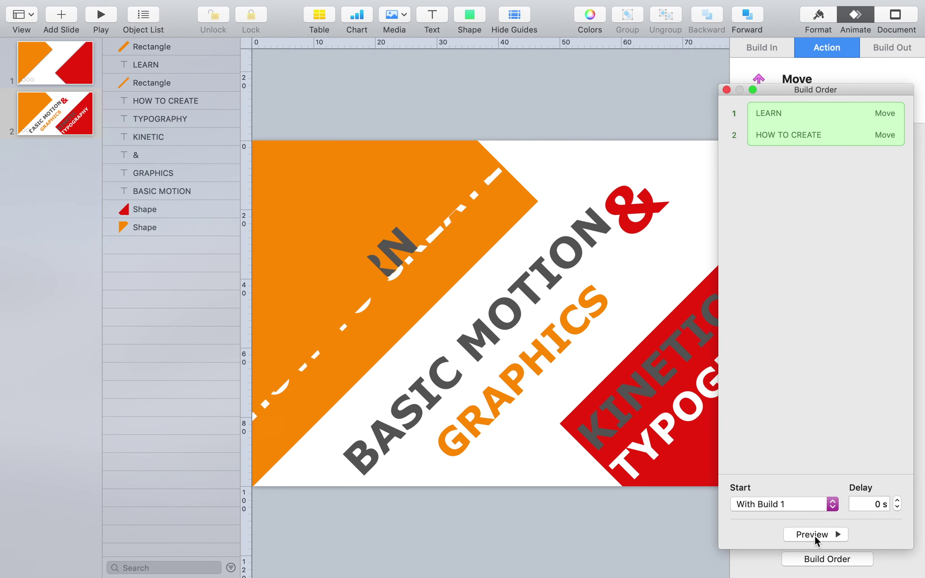
pyautogui.click(654, 123)
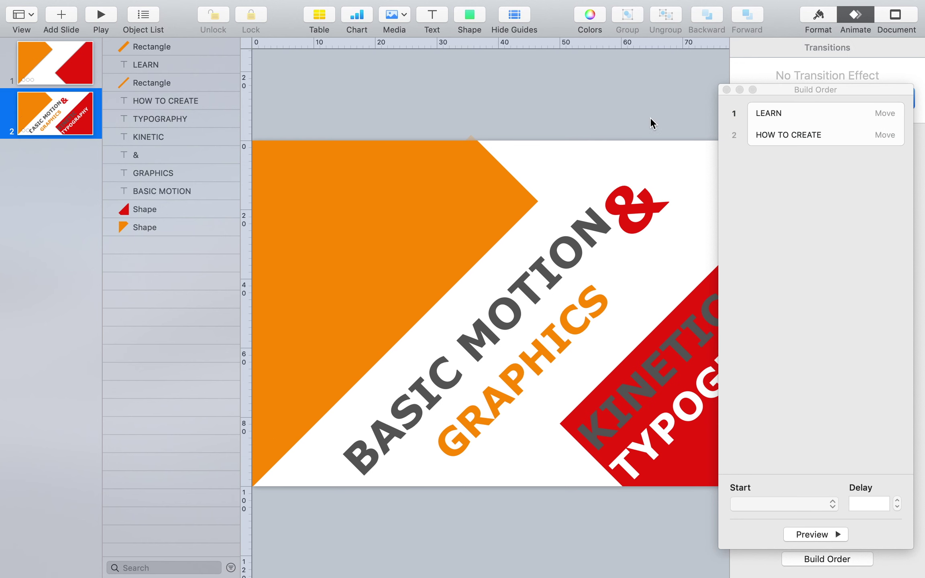
pyautogui.click(727, 90)
pyautogui.click(473, 348)
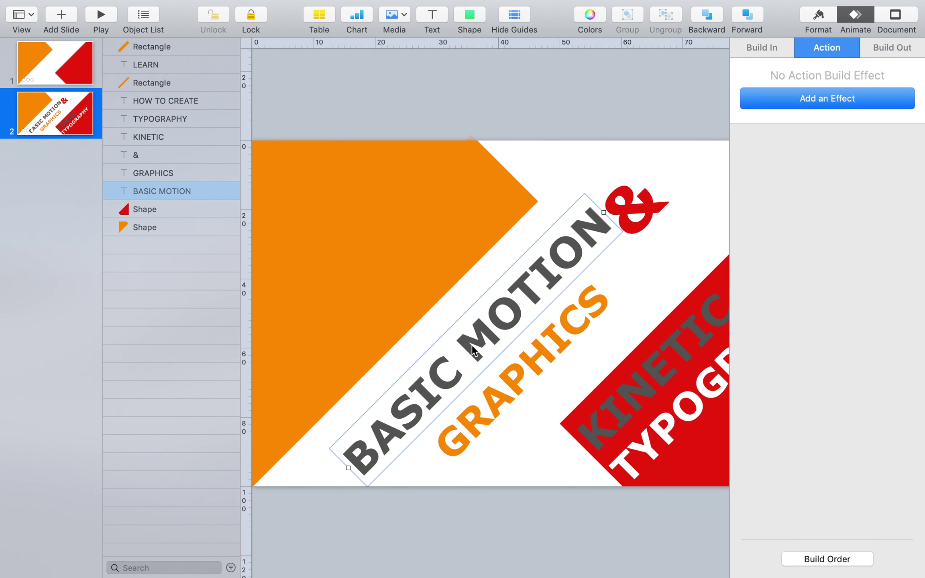
# - Duplicate BASIC MOTION off the slide's top right and add a Move ending over the original
pyautogui.press('super+minus')
pyautogui.click(480, 286)
pyautogui.moveTo(480, 286); pyautogui.dragTo(661, 106)
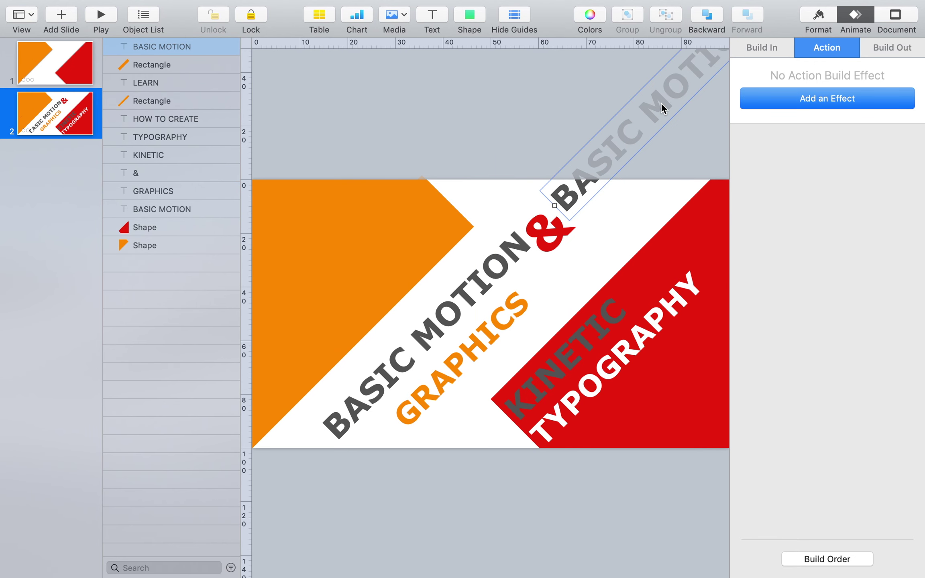
pyautogui.click(800, 103)
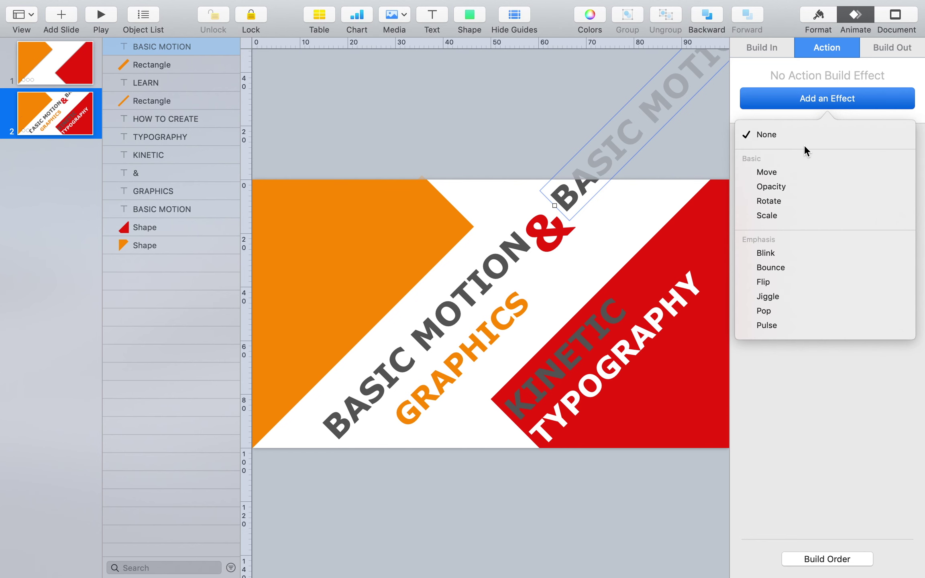
pyautogui.click(804, 171)
pyautogui.moveTo(564, 198); pyautogui.dragTo(328, 426)
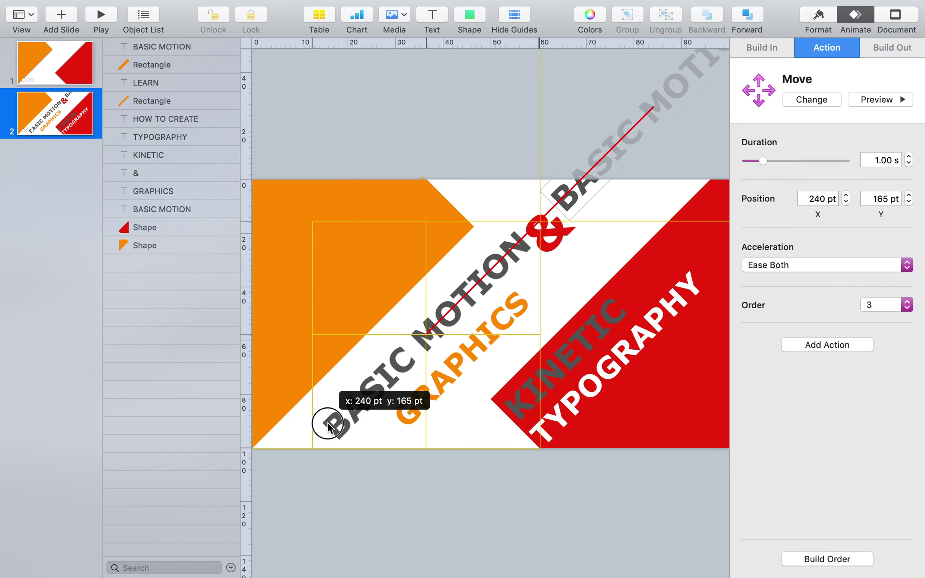
pyautogui.moveTo(328, 427); pyautogui.dragTo(329, 427)
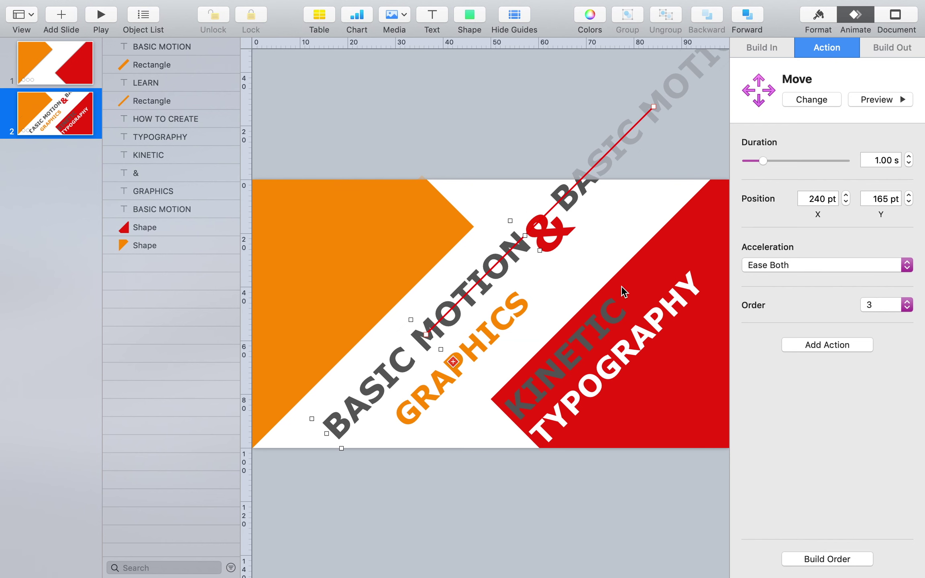
# - Set the BASIC MOTION move to 0.75 s duration with no acceleration
pyautogui.doubleClick(879, 163)
pyautogui.write('0.75')
pyautogui.press('Return')
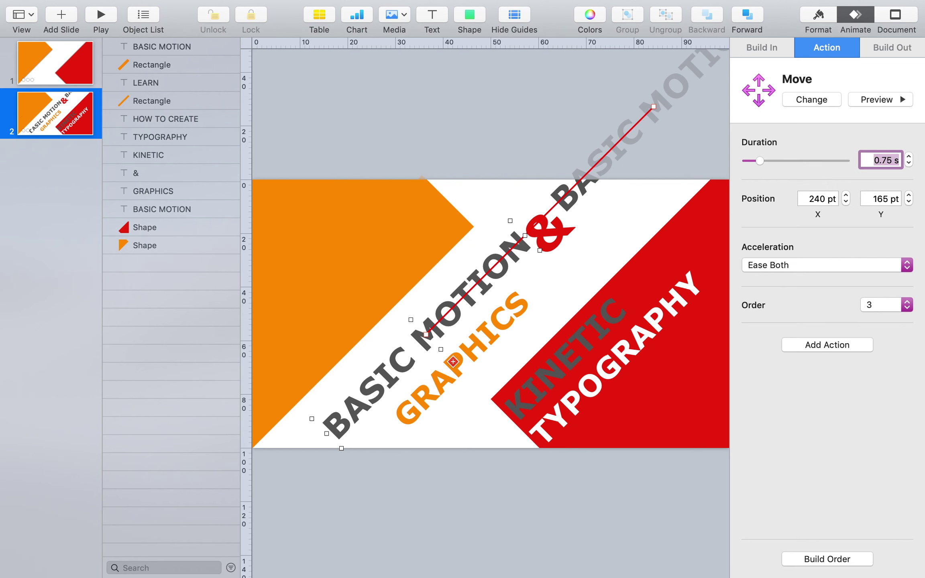
pyautogui.click(862, 273)
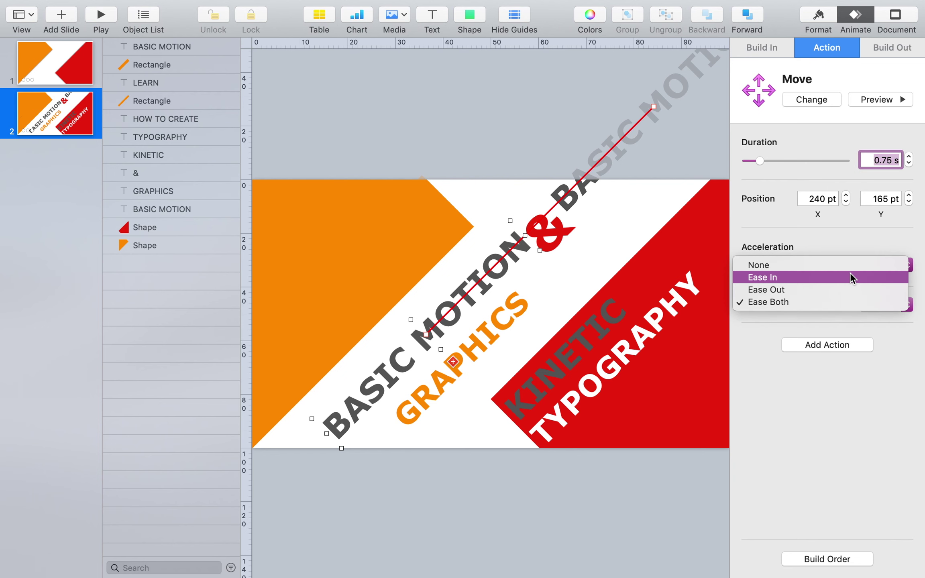
pyautogui.click(830, 266)
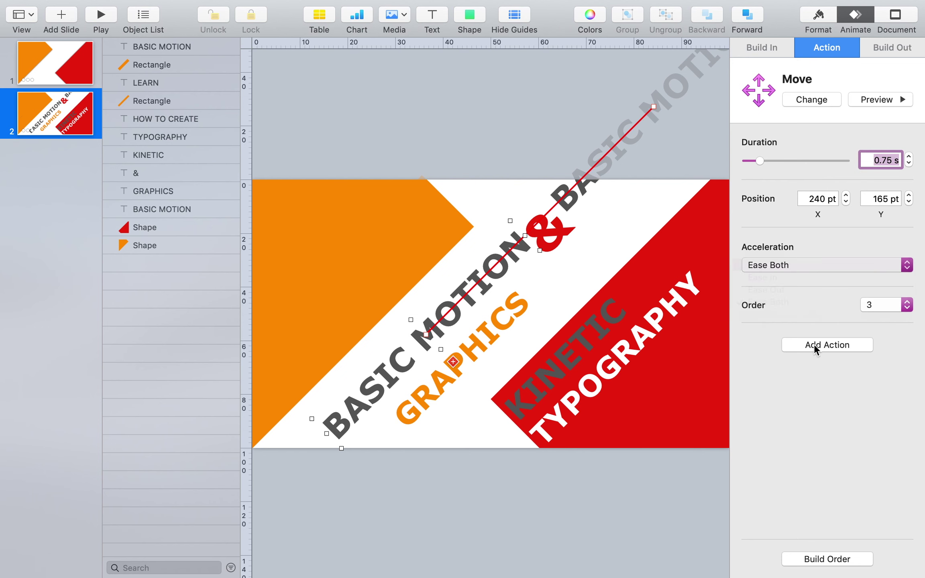
# - Delete the original BASIC MOTION text
pyautogui.click(452, 444)
pyautogui.click(378, 391)
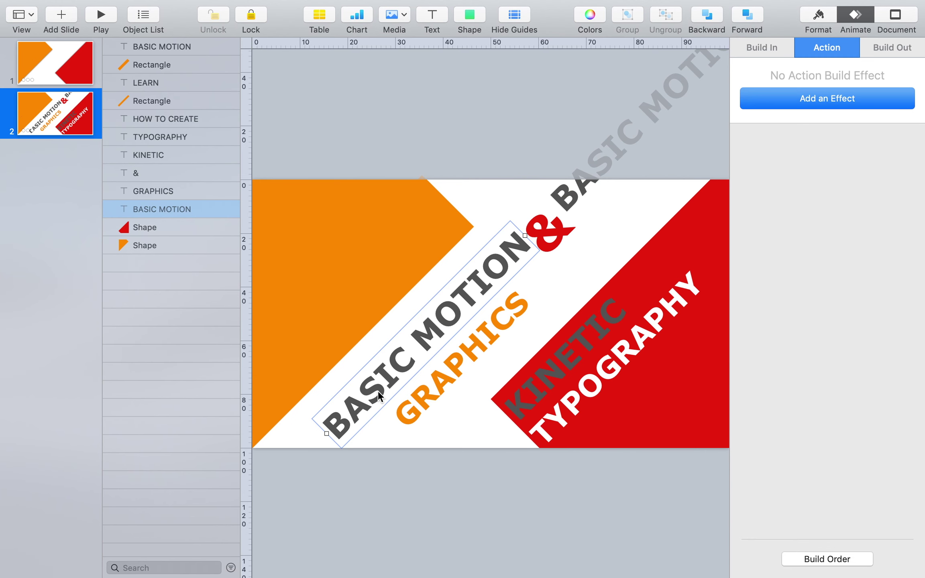
pyautogui.press('Delete')
# - Duplicate GRAPHICS below the slide's bottom left and give it a Move ending on the original
pyautogui.click(425, 396)
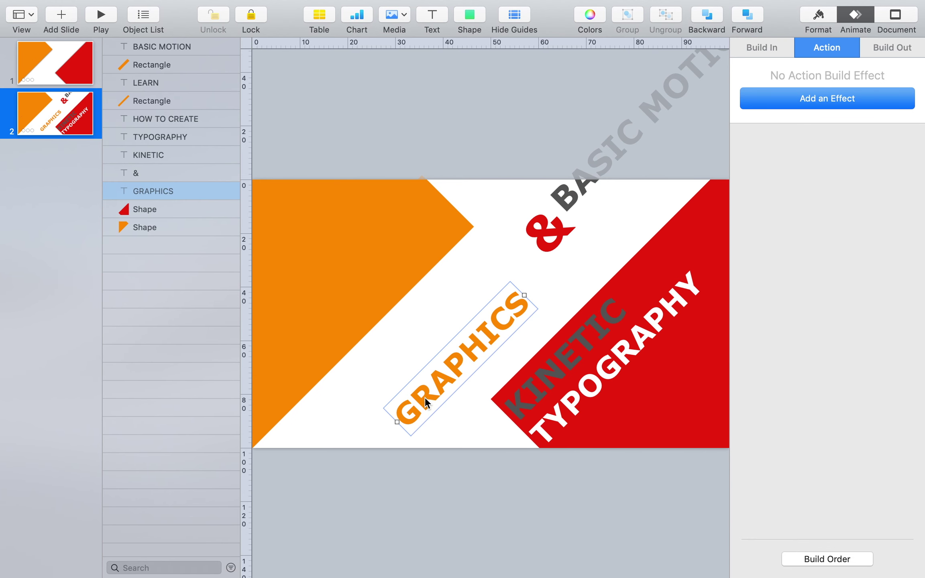
pyautogui.moveTo(425, 396); pyautogui.dragTo(294, 537)
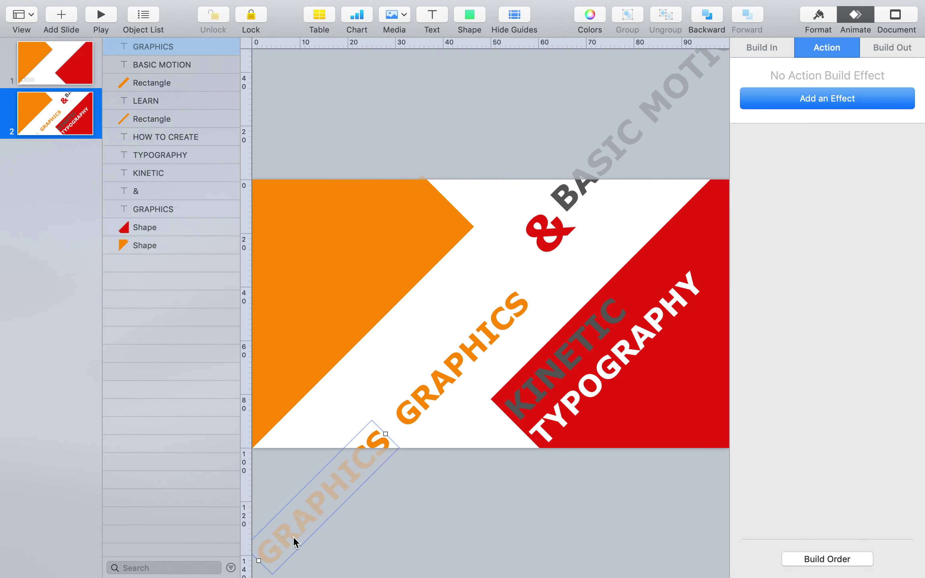
pyautogui.click(829, 99)
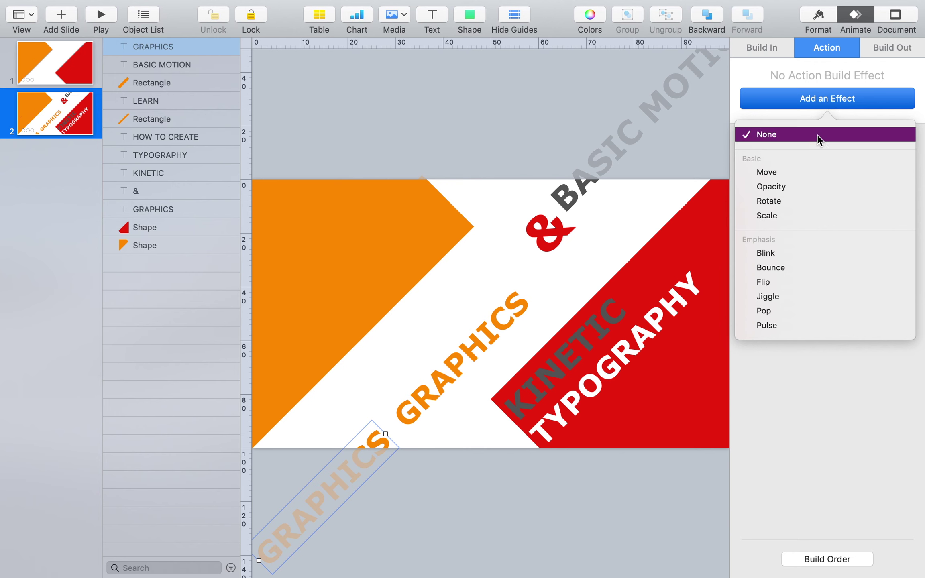
pyautogui.click(808, 174)
pyautogui.click(374, 453)
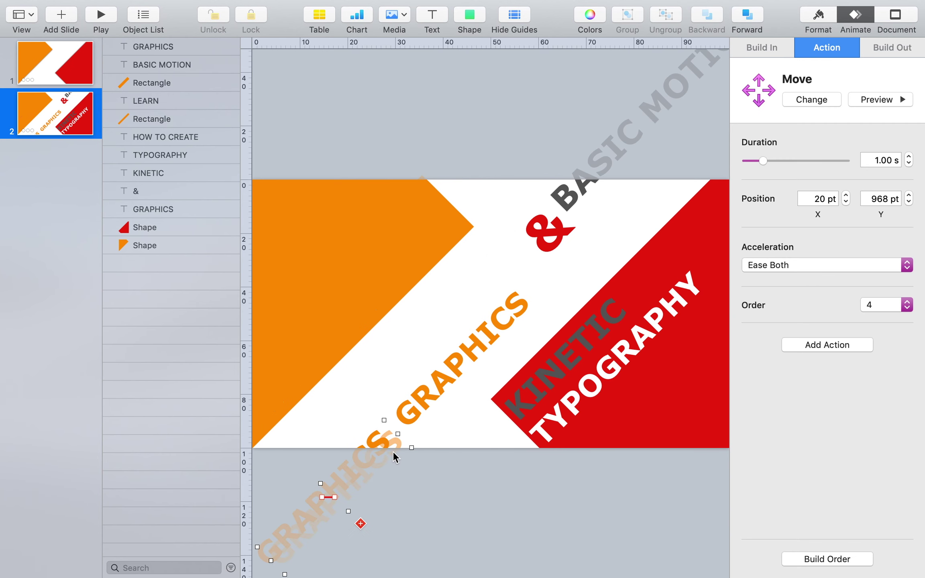
pyautogui.moveTo(392, 448); pyautogui.dragTo(518, 309)
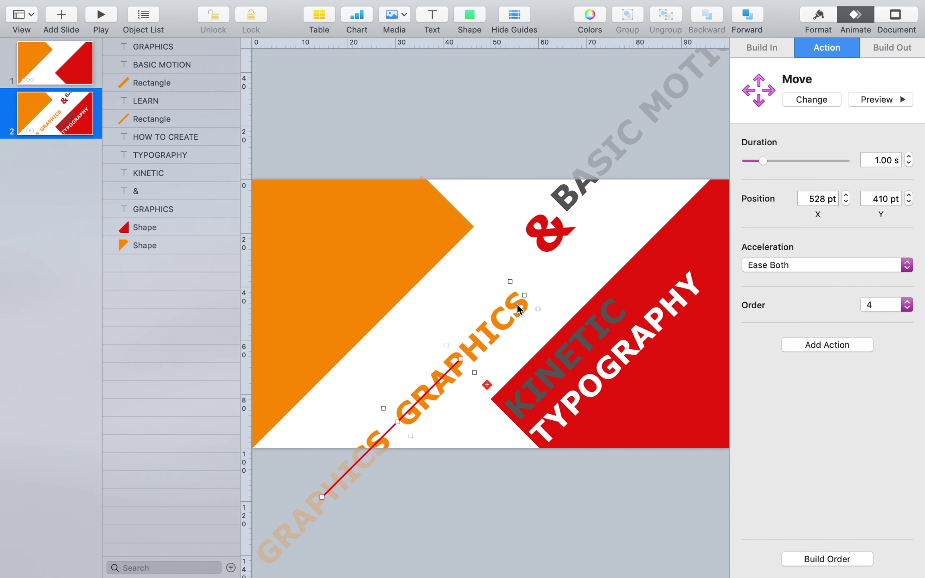
pyautogui.click(475, 489)
# - Delete the original orange GRAPHICS word from the middle of the slide
pyautogui.click(455, 373)
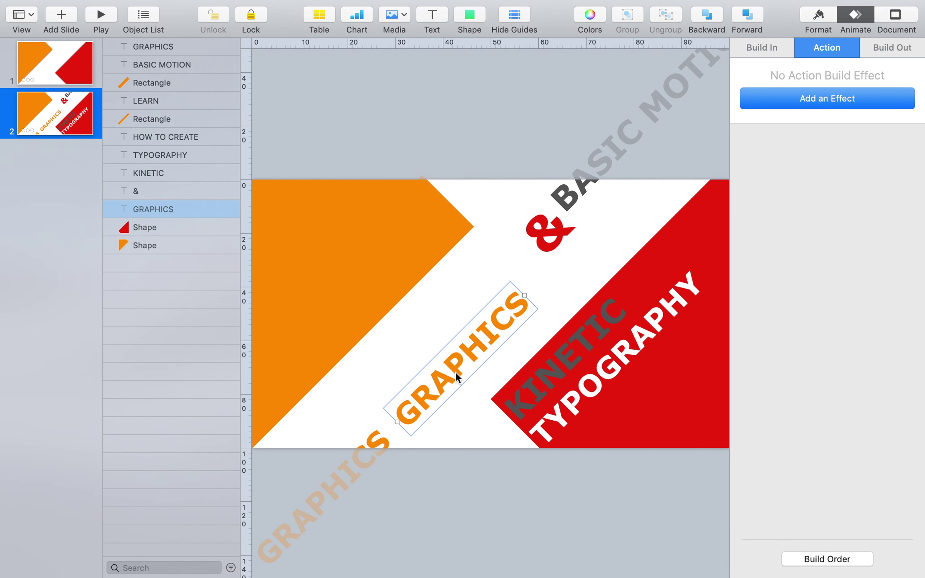
pyautogui.press('Delete')
pyautogui.click(470, 24)
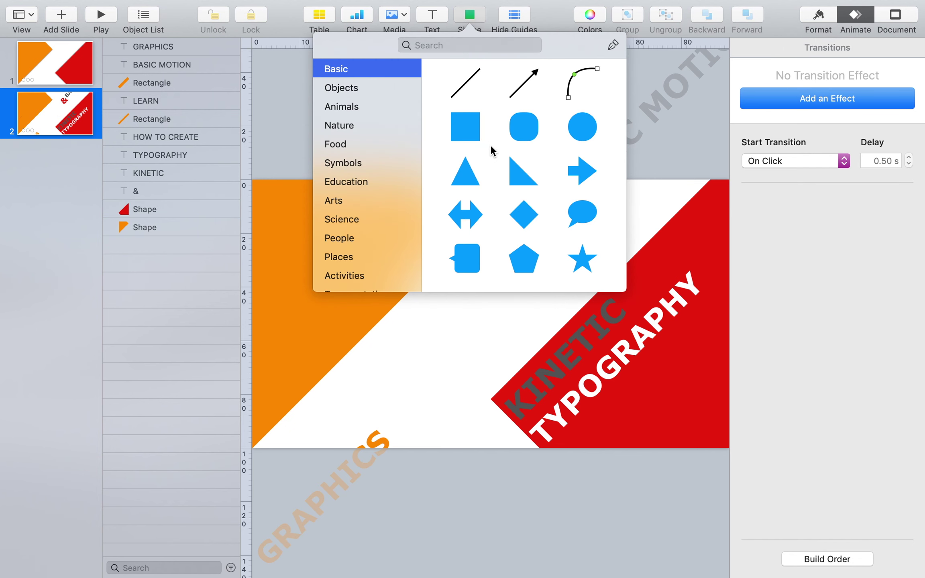
# - Create a white diagonal bar along the bottom-left edge and duplicate it to the top-right edge
pyautogui.click(467, 129)
pyautogui.moveTo(503, 301)
pyautogui.mouseDown()
pyautogui.moveTo(510, 318)
pyautogui.moveTo(340, 480)
pyautogui.mouseUp()
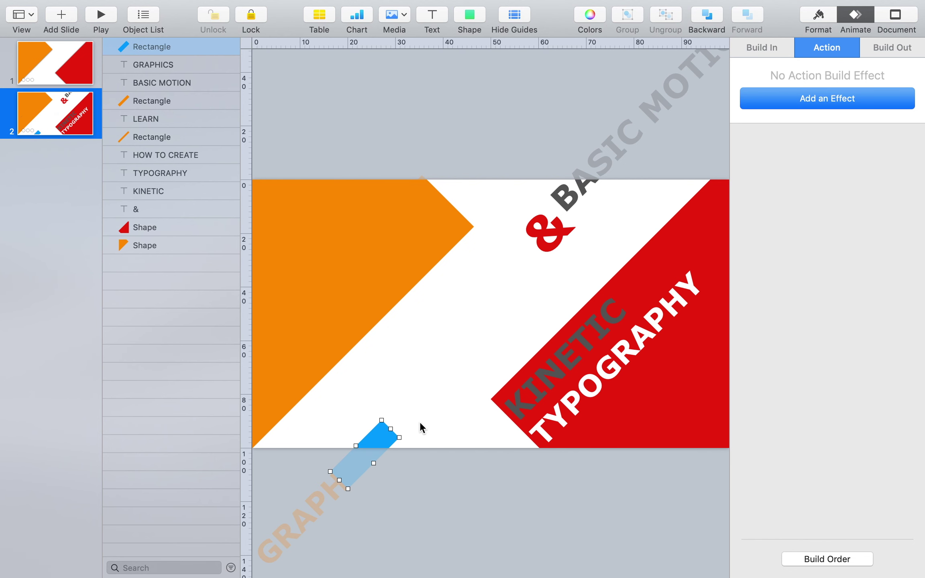
pyautogui.click(811, 25)
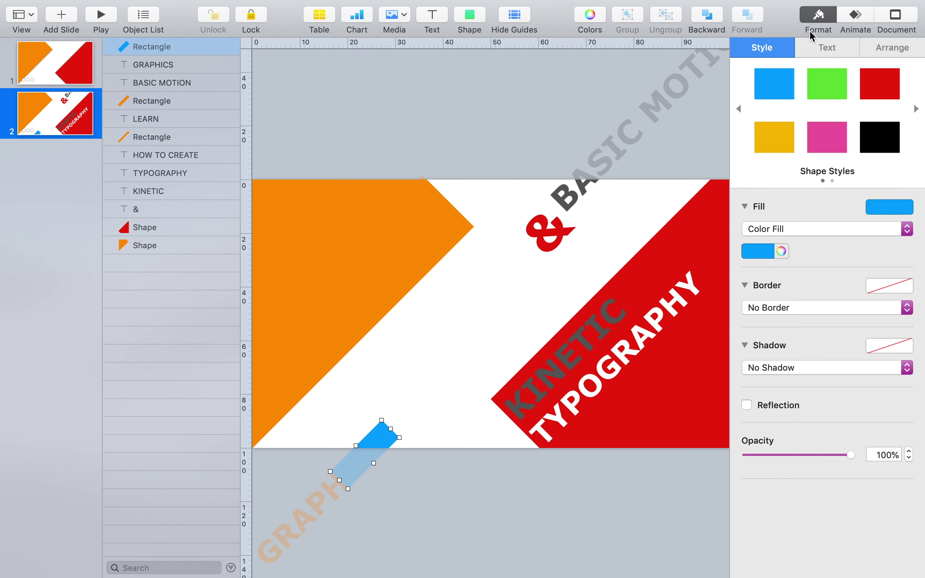
pyautogui.click(757, 250)
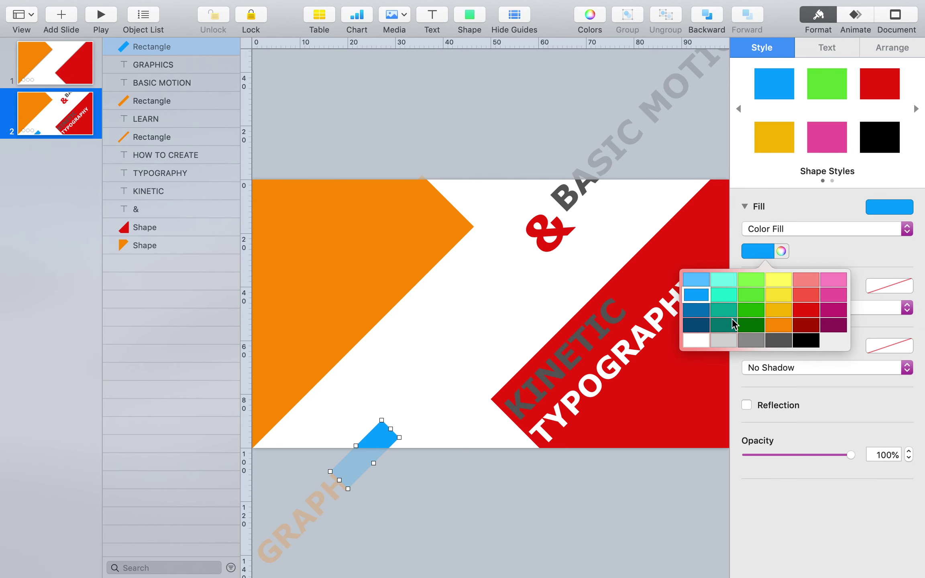
pyautogui.click(703, 344)
pyautogui.click(420, 498)
pyautogui.moveTo(378, 428); pyautogui.dragTo(596, 157)
pyautogui.click(523, 132)
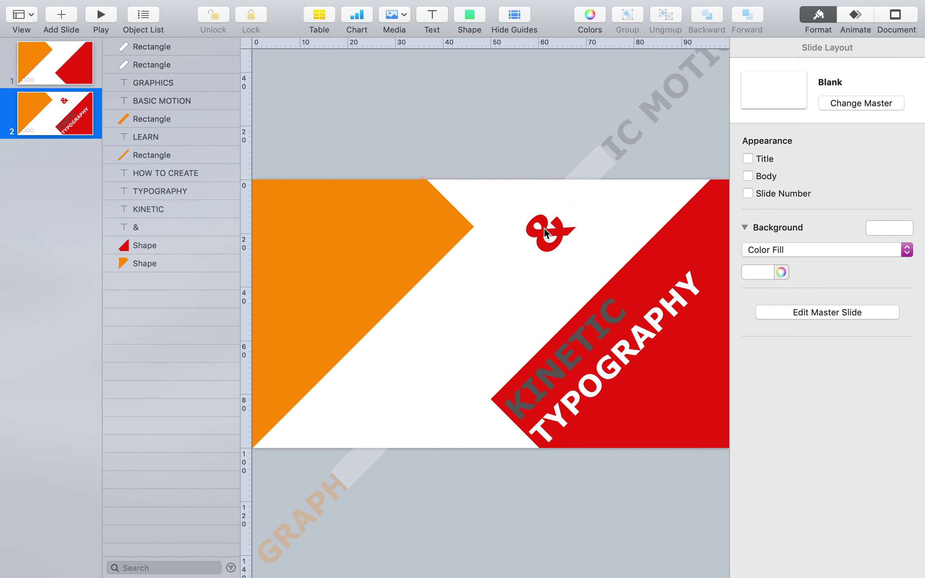
# - Place a copy of the & down-left and add a Move ending on the original &
pyautogui.click(546, 233)
pyautogui.moveTo(545, 233); pyautogui.dragTo(518, 276)
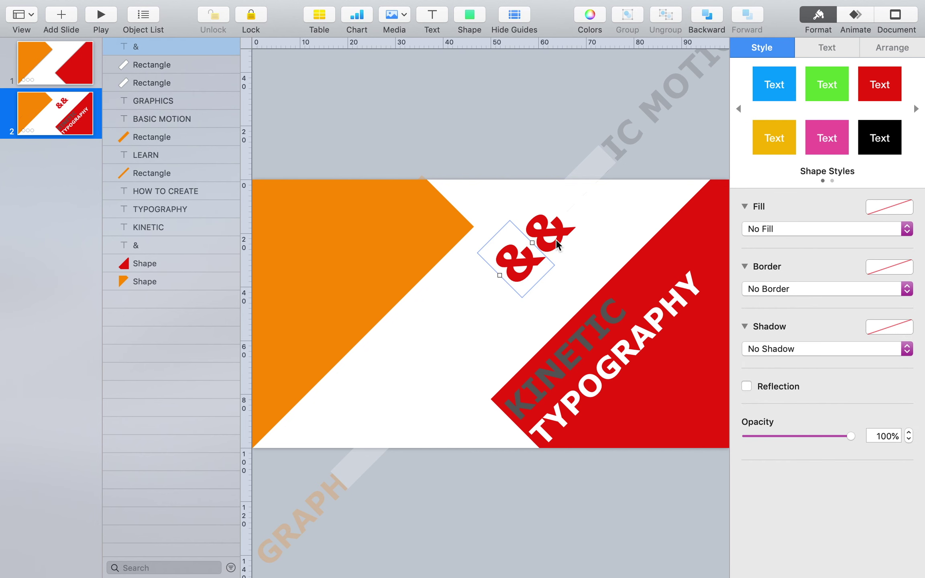
pyautogui.click(848, 16)
pyautogui.click(826, 103)
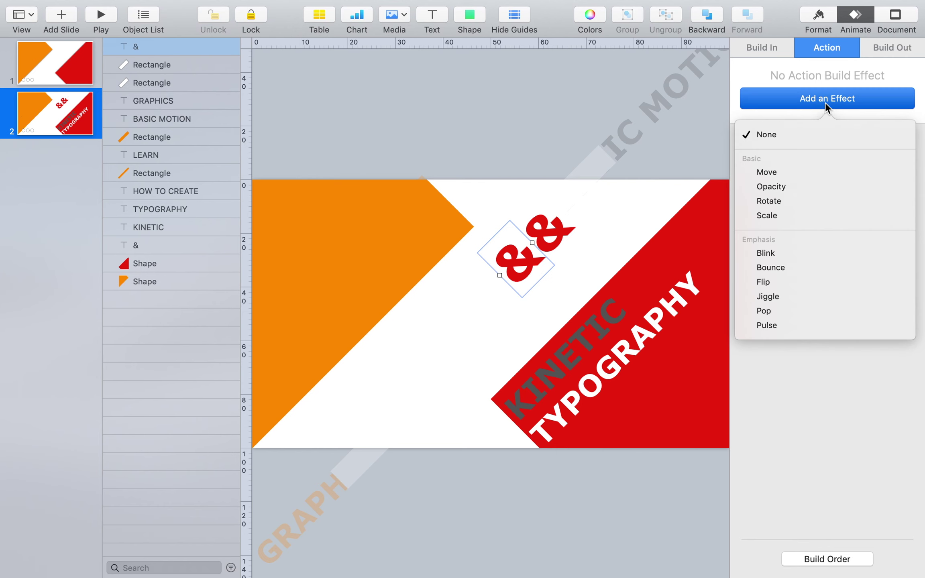
pyautogui.click(822, 172)
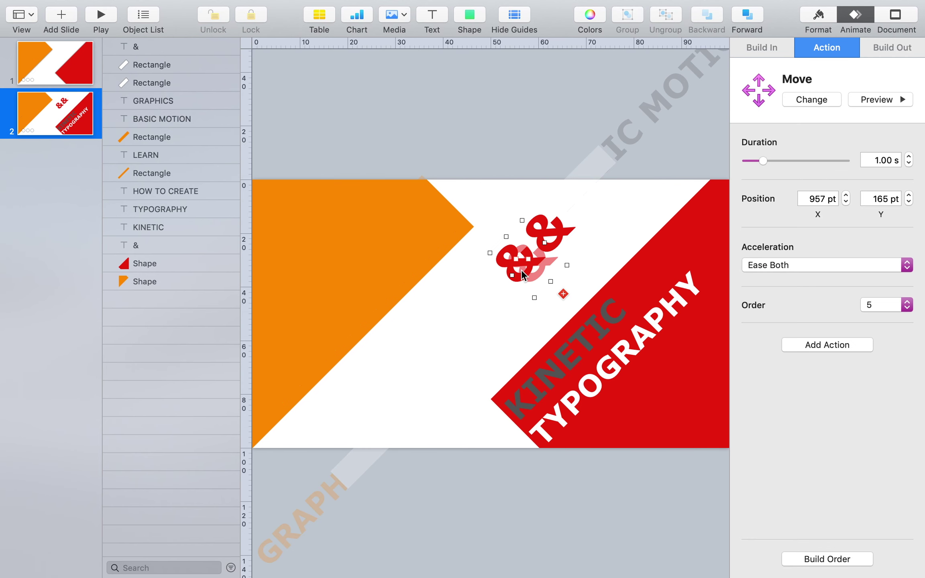
pyautogui.moveTo(531, 272); pyautogui.dragTo(554, 243)
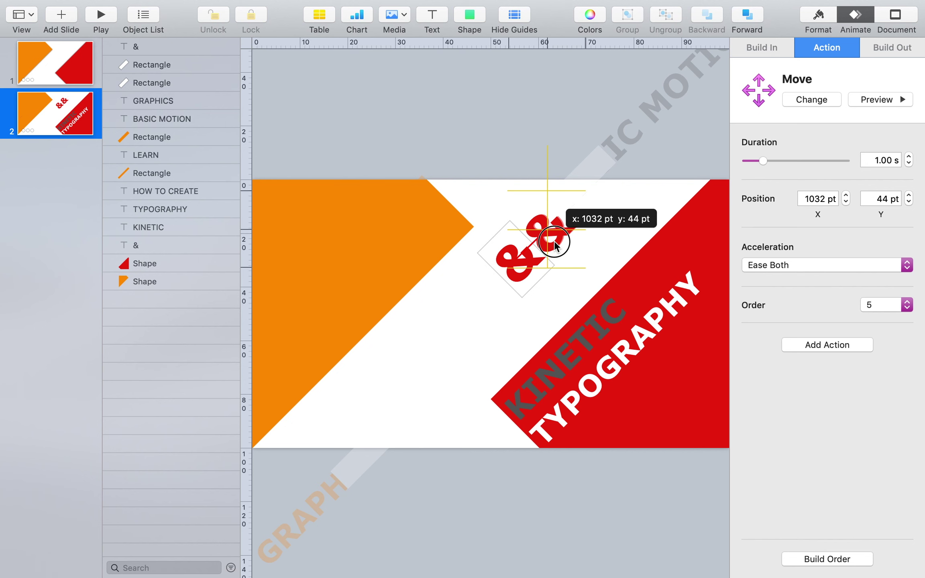
pyautogui.moveTo(554, 243); pyautogui.dragTo(553, 242)
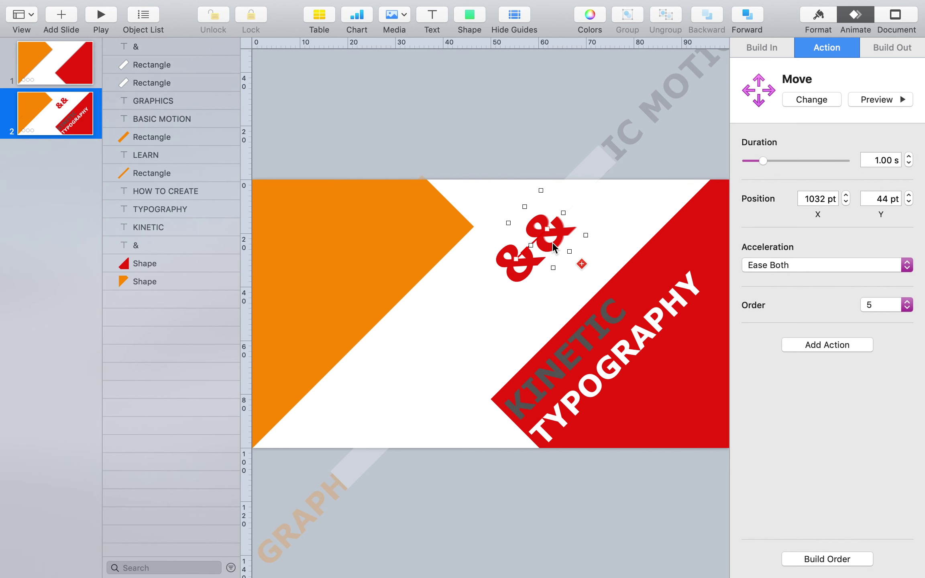
# - Delete the original & text
pyautogui.click(526, 153)
pyautogui.click(550, 240)
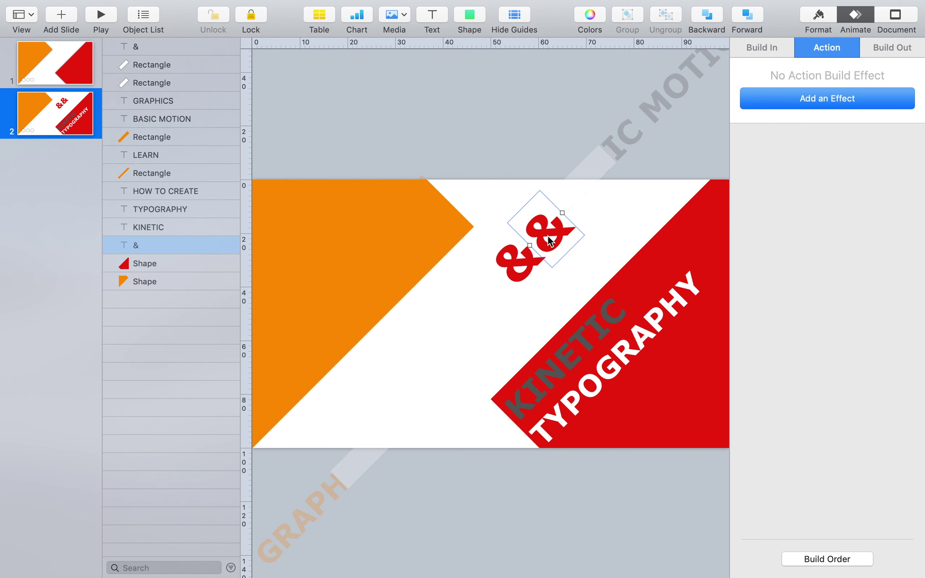
pyautogui.press('Delete')
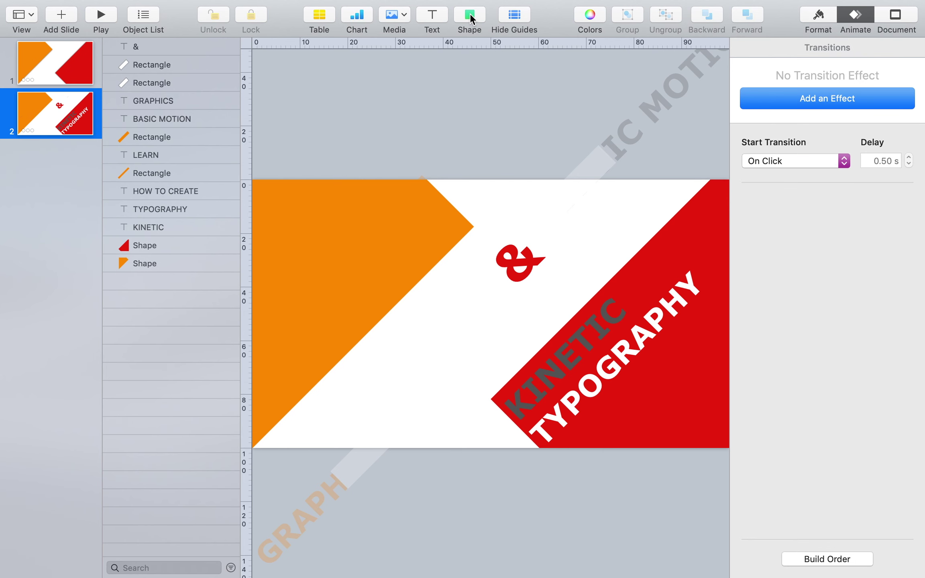
# - Insert a square and position and size it as a diamond covering the &
pyautogui.click(470, 16)
pyautogui.click(465, 127)
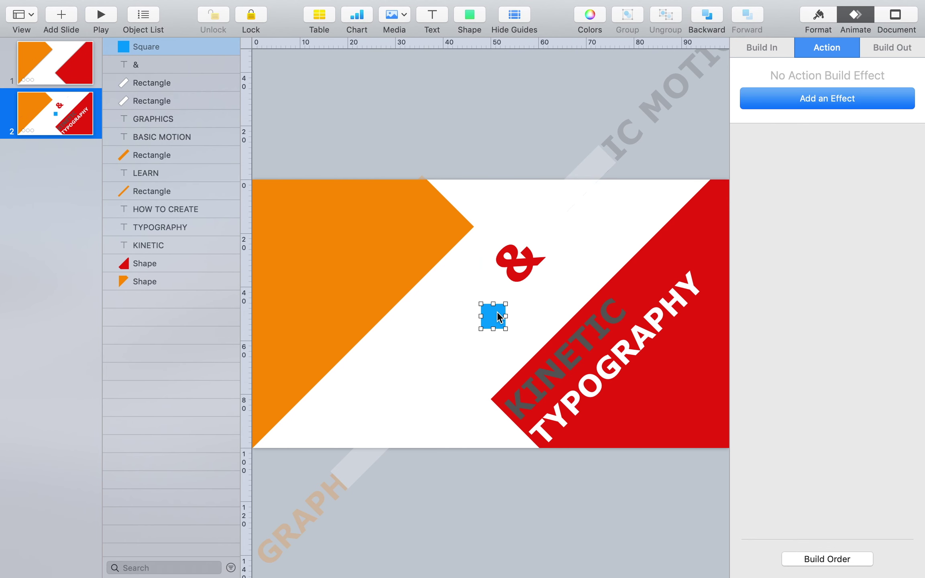
pyautogui.moveTo(497, 312)
pyautogui.mouseDown()
pyautogui.moveTo(512, 242)
pyautogui.moveTo(520, 265)
pyautogui.moveTo(536, 262)
pyautogui.moveTo(532, 244)
pyautogui.moveTo(501, 276)
pyautogui.mouseUp()
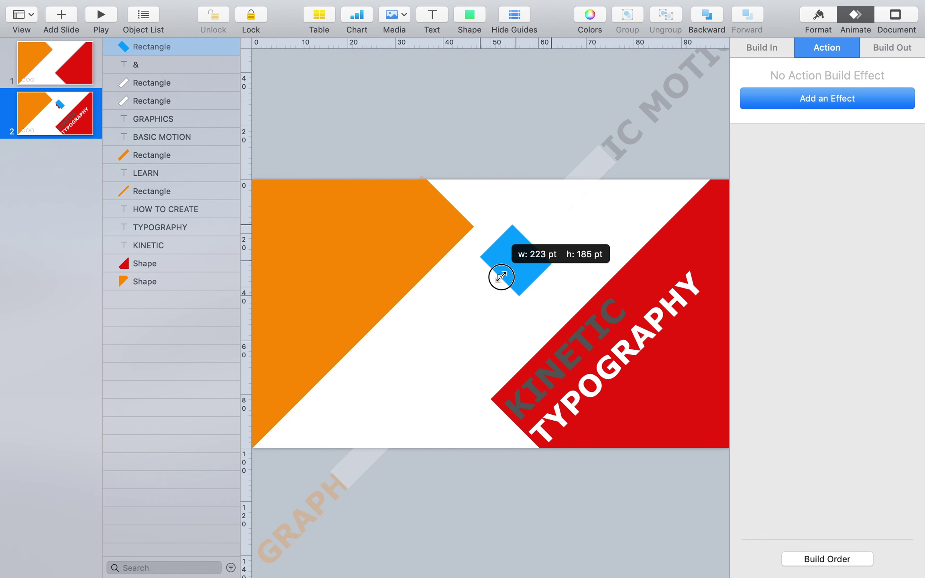
pyautogui.moveTo(530, 245); pyautogui.dragTo(533, 243)
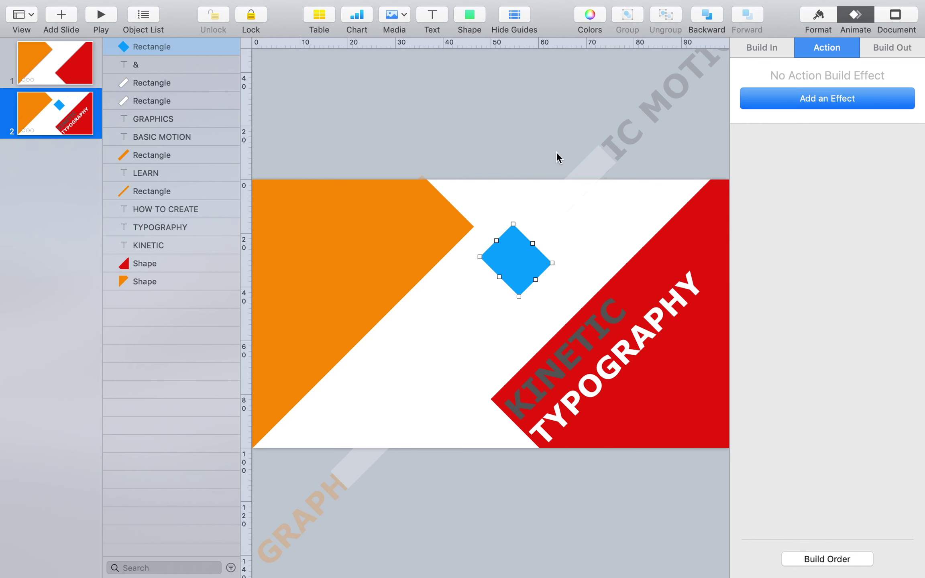
# - Fill the diamond white
pyautogui.click(816, 16)
pyautogui.click(765, 49)
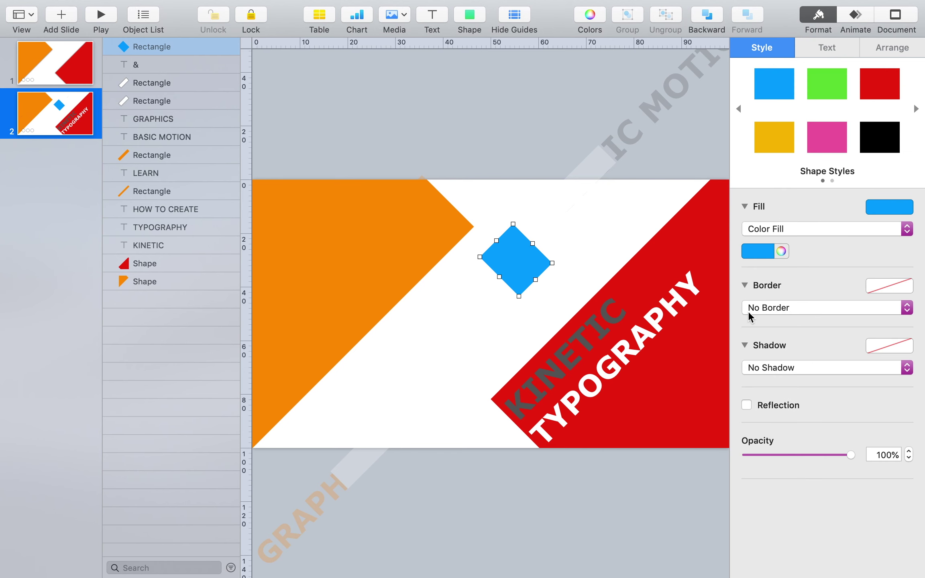
pyautogui.click(759, 257)
pyautogui.click(703, 341)
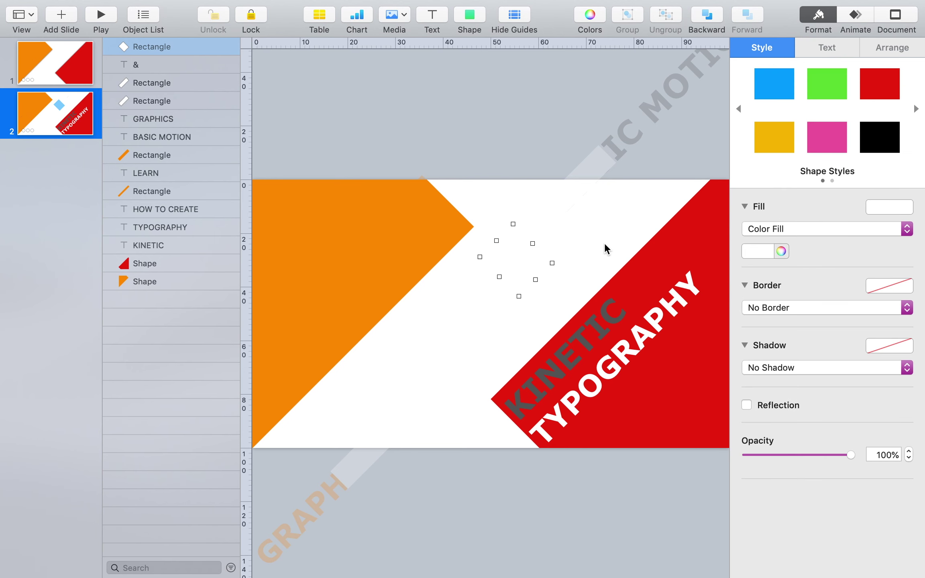
pyautogui.click(540, 159)
pyautogui.click(852, 22)
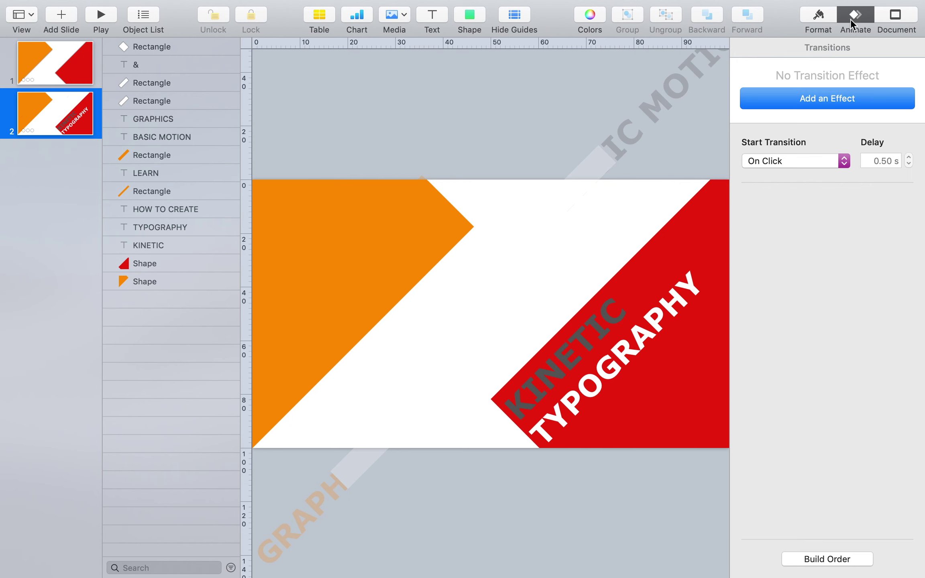
# - Preview the builds, then move the white diamond and & below BASIC MOTION in the layer stack
pyautogui.click(823, 559)
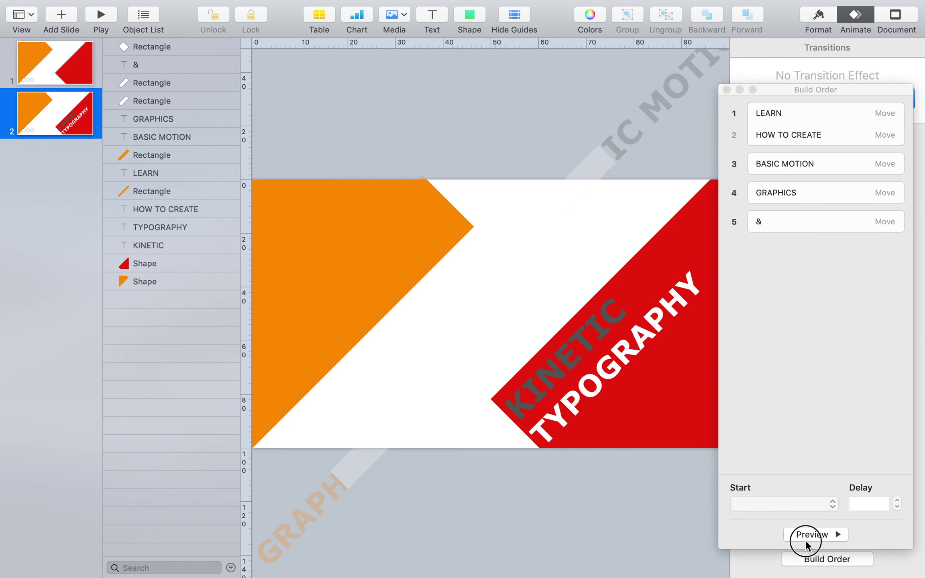
pyautogui.click(806, 540)
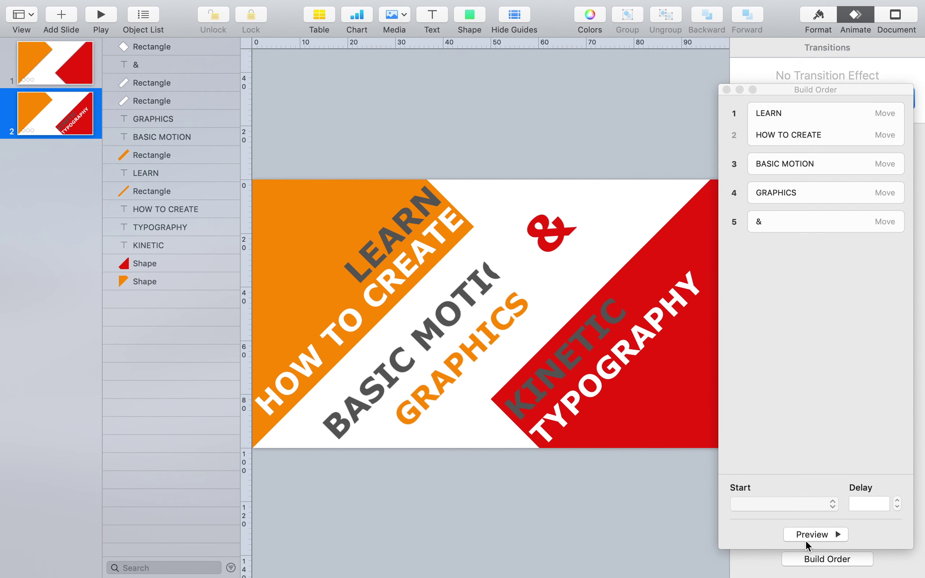
pyautogui.click(516, 234)
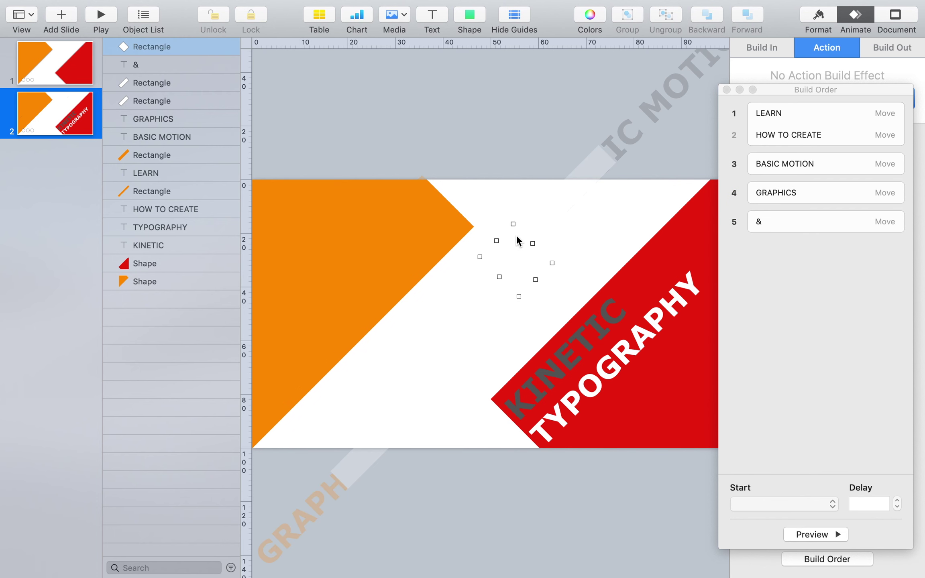
pyautogui.keyDown('shift'); pyautogui.click(143, 61); pyautogui.keyUp('shift')
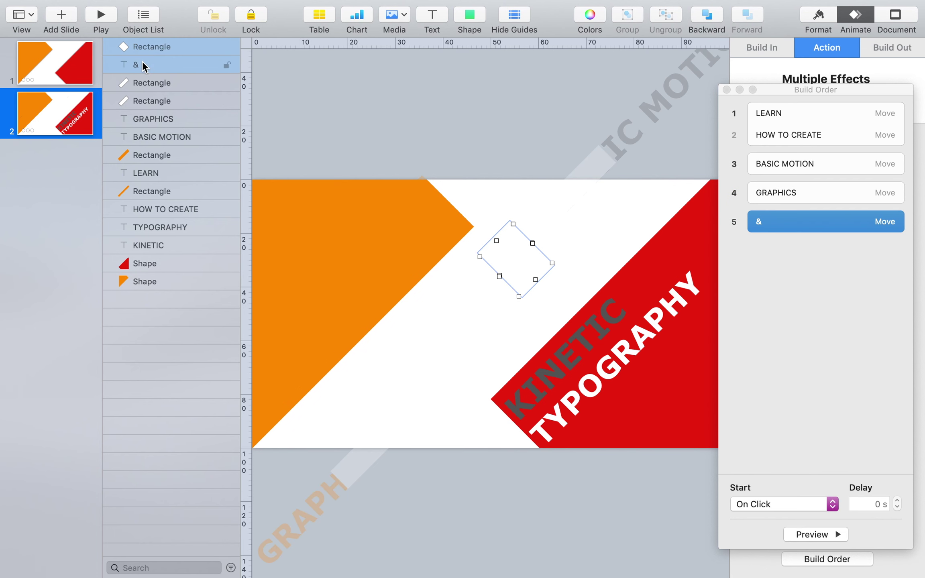
pyautogui.click(159, 48)
pyautogui.moveTo(158, 47); pyautogui.dragTo(168, 140)
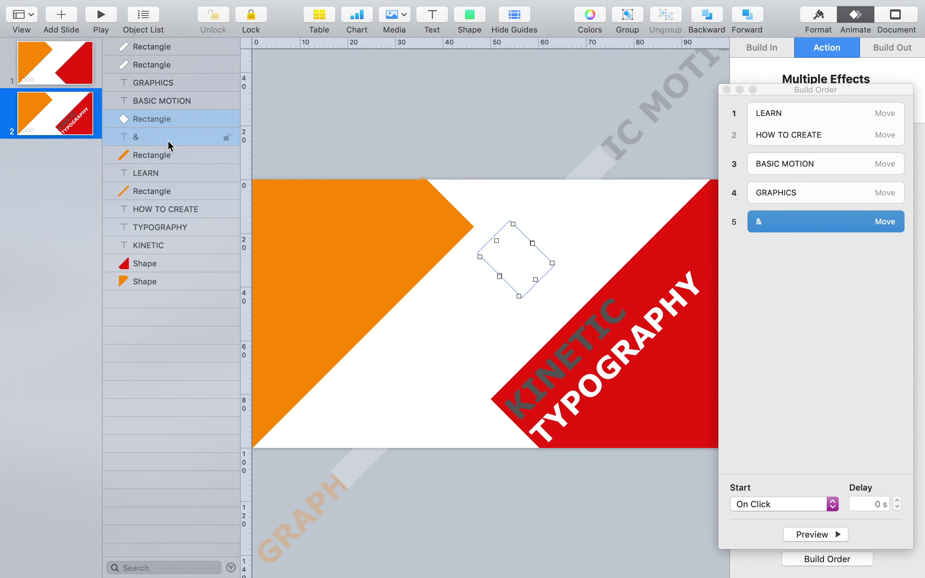
# - Replay the build preview to check the masking
pyautogui.click(613, 509)
pyautogui.click(813, 537)
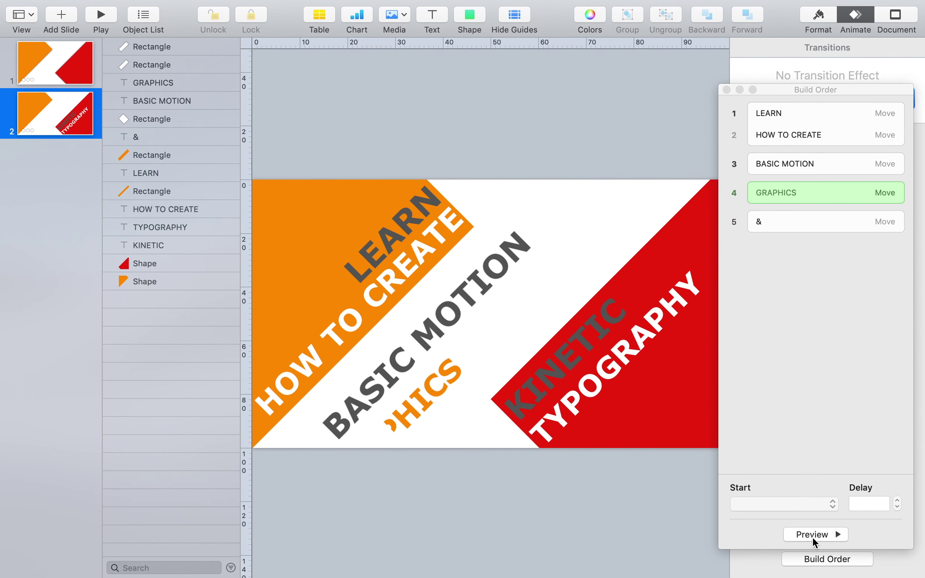
pyautogui.click(813, 534)
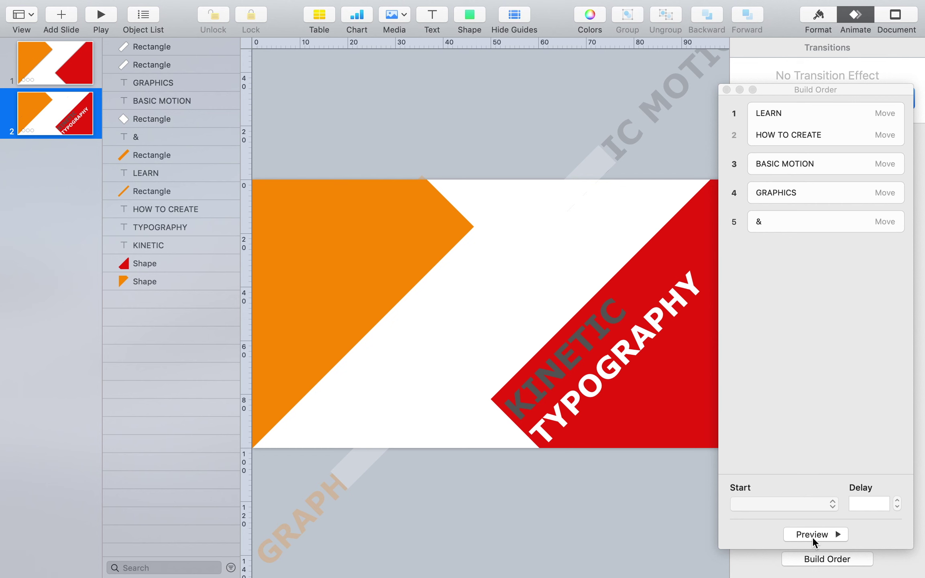
# - Set BASIC MOTION to start After Build 2, GRAPHICS With Build 3, & After Build 4, and preview
pyautogui.click(801, 162)
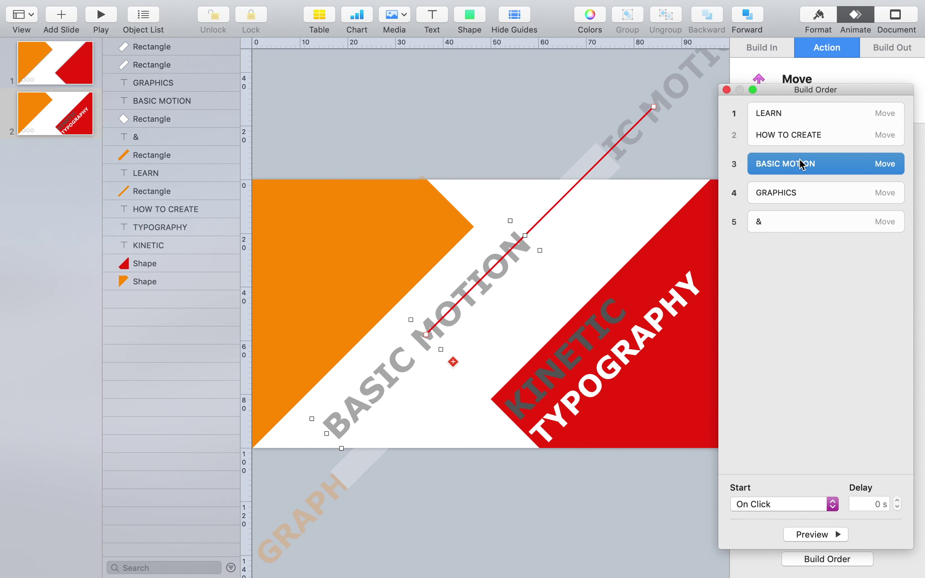
pyautogui.click(789, 503)
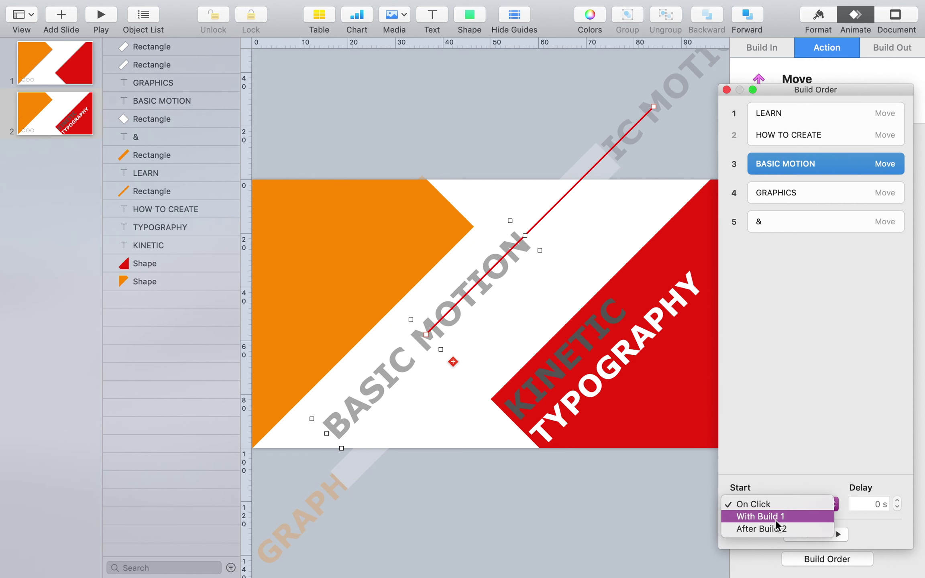
pyautogui.click(774, 528)
pyautogui.click(796, 186)
pyautogui.click(789, 504)
pyautogui.click(761, 516)
pyautogui.click(783, 207)
pyautogui.click(789, 503)
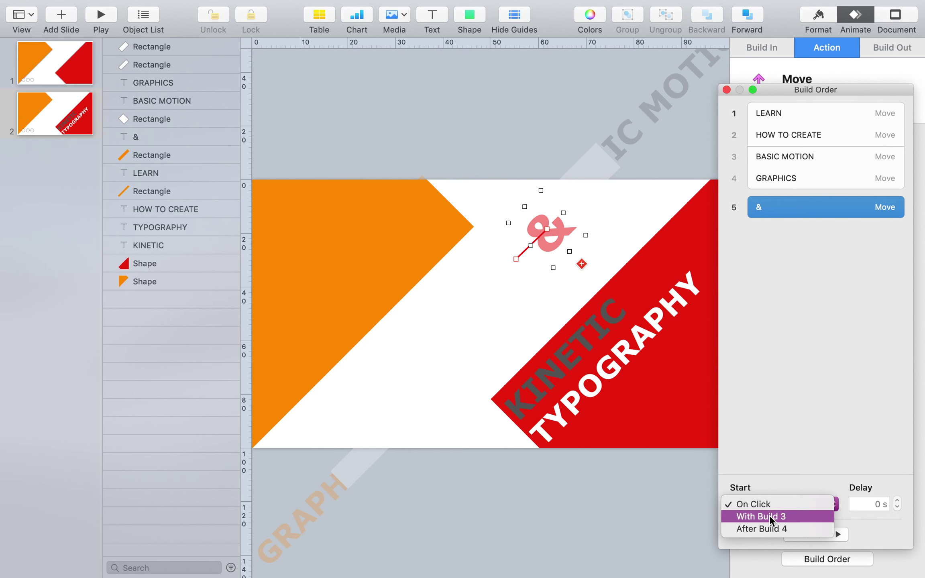
pyautogui.click(772, 529)
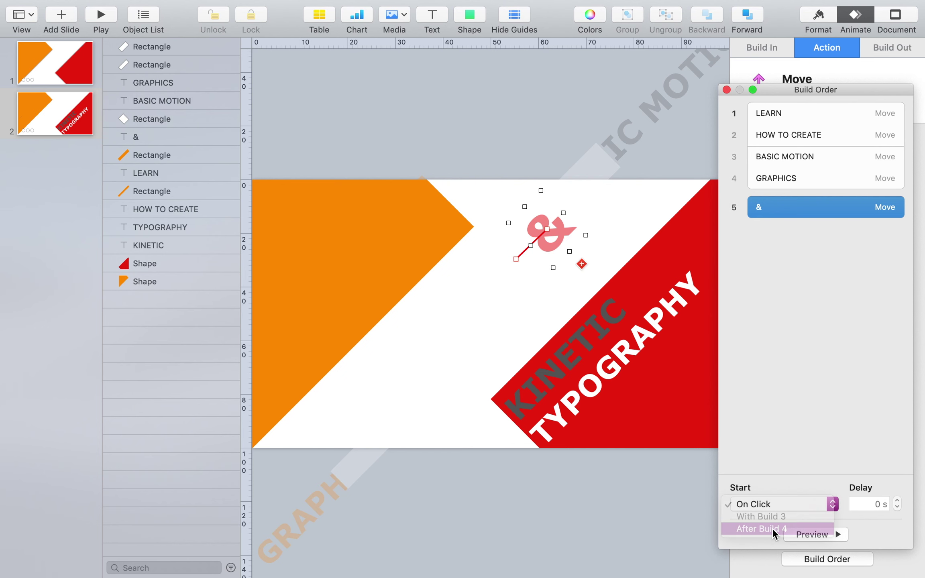
pyautogui.click(814, 450)
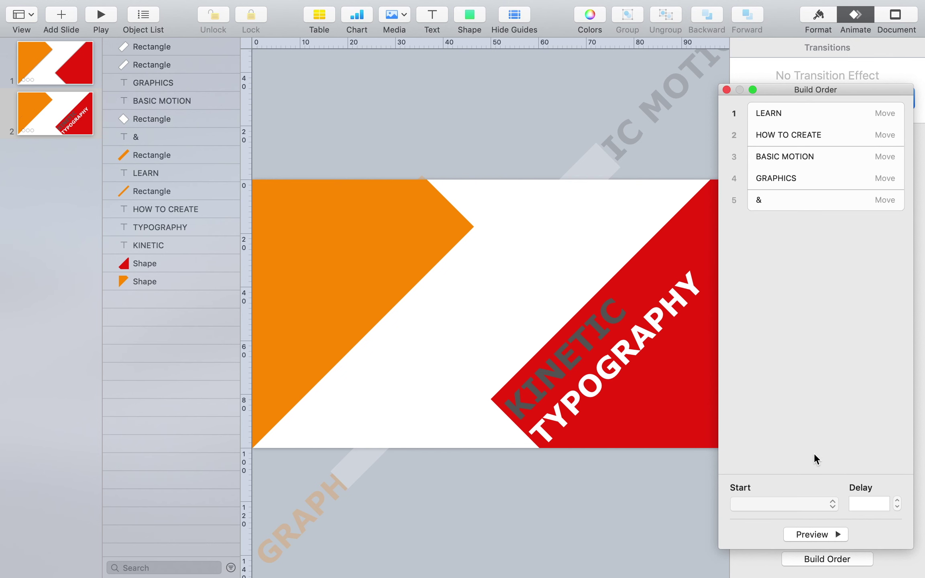
pyautogui.click(811, 533)
# - Set the GRAPHICS and & moves to 0.75 s duration with no acceleration
pyautogui.moveTo(797, 89); pyautogui.dragTo(590, 82)
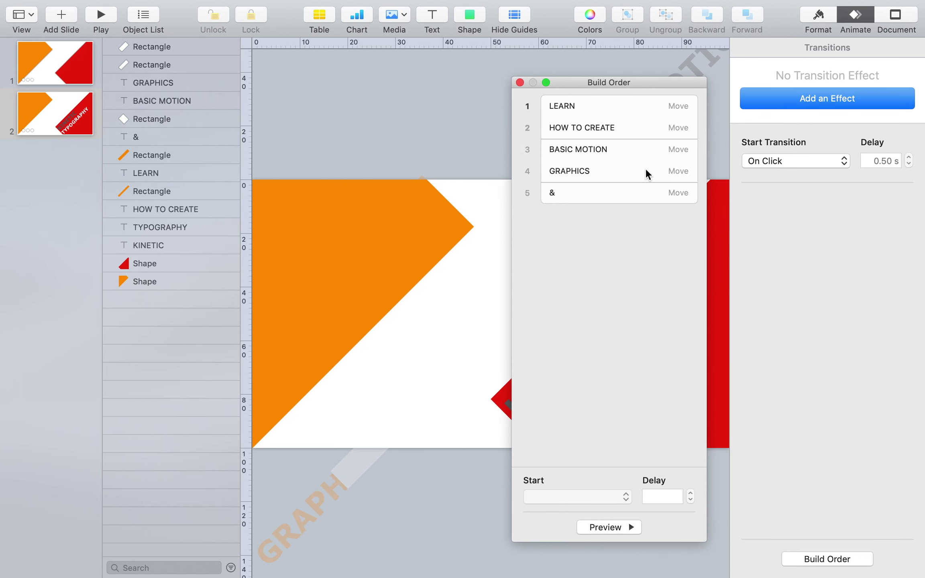
pyautogui.click(628, 148)
pyautogui.click(620, 171)
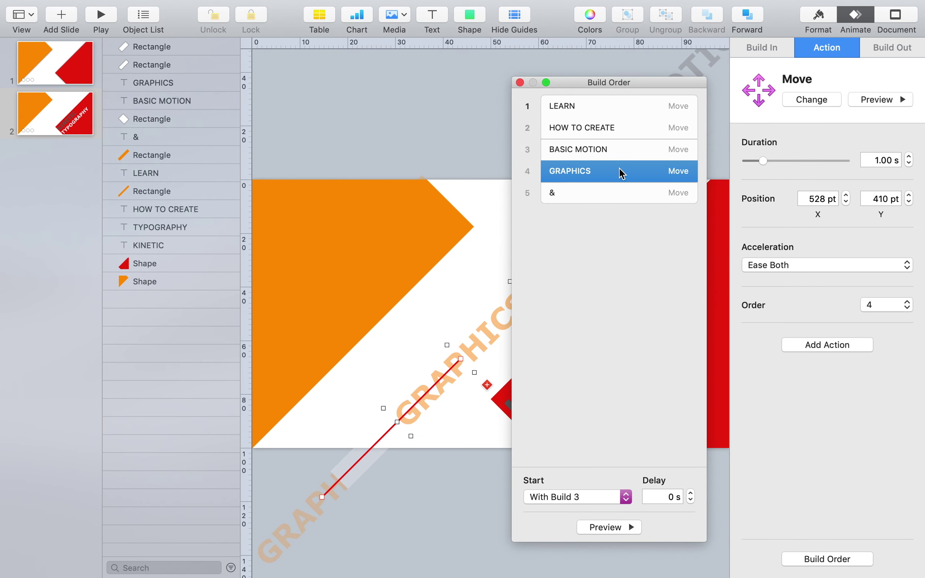
pyautogui.click(880, 160)
pyautogui.write('0.75')
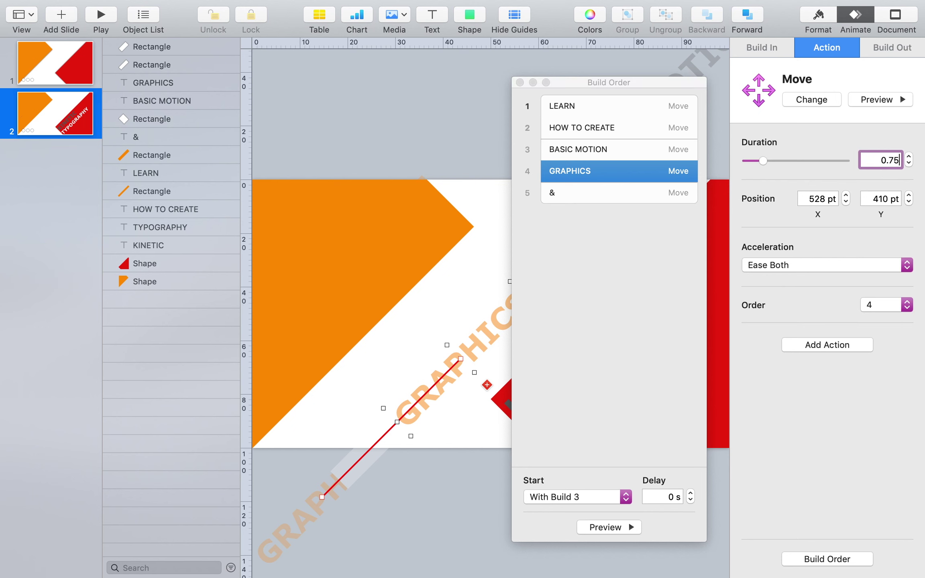
pyautogui.click(835, 264)
pyautogui.click(822, 265)
pyautogui.click(621, 197)
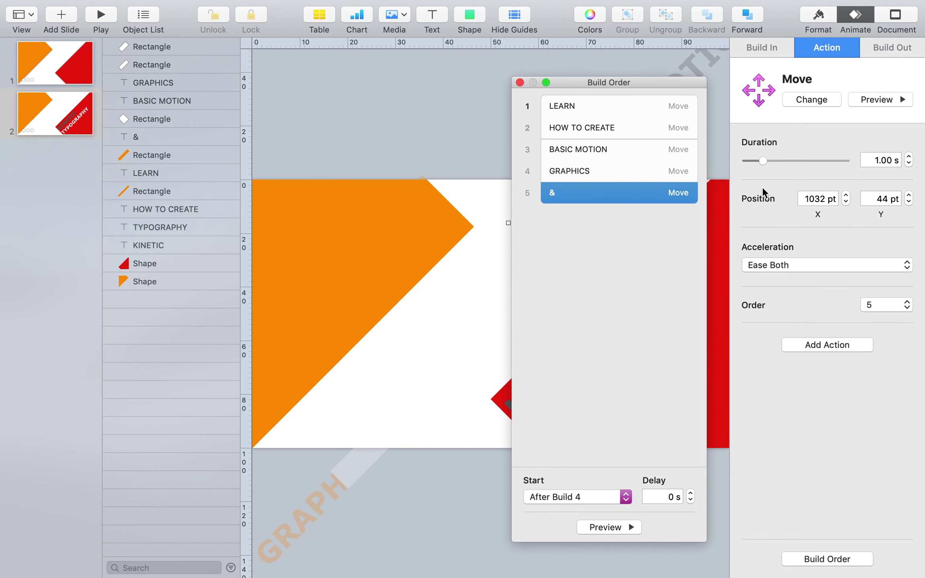
pyautogui.click(880, 157)
pyautogui.write('0')
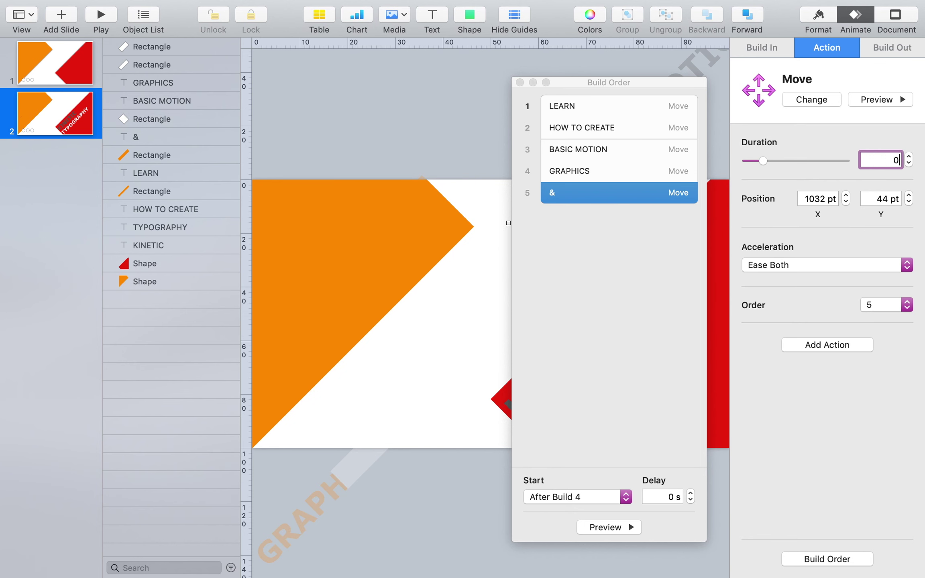
pyautogui.write('.75')
pyautogui.click(812, 267)
pyautogui.click(800, 268)
# - Remove easing from the HOW TO CREATE move and close the build order list
pyautogui.click(624, 171)
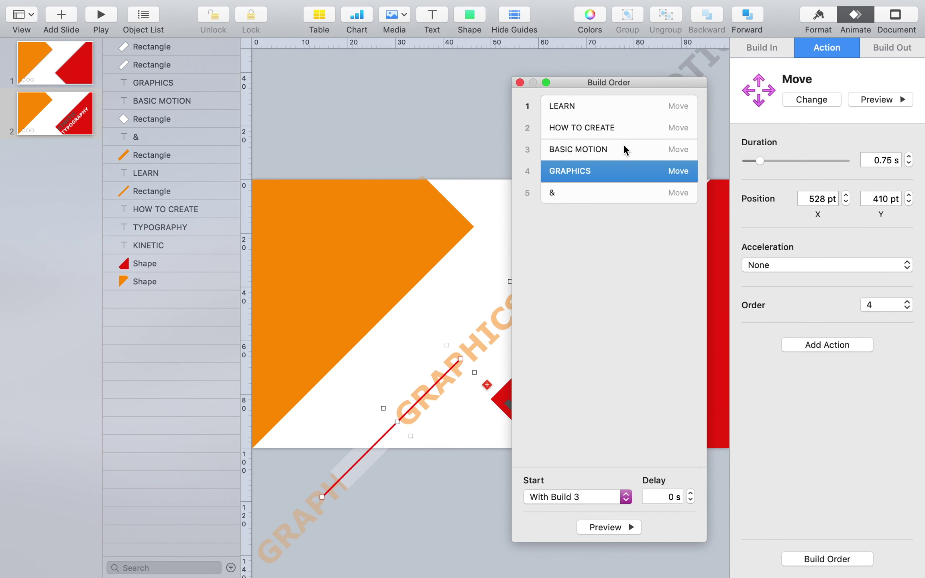
pyautogui.click(624, 149)
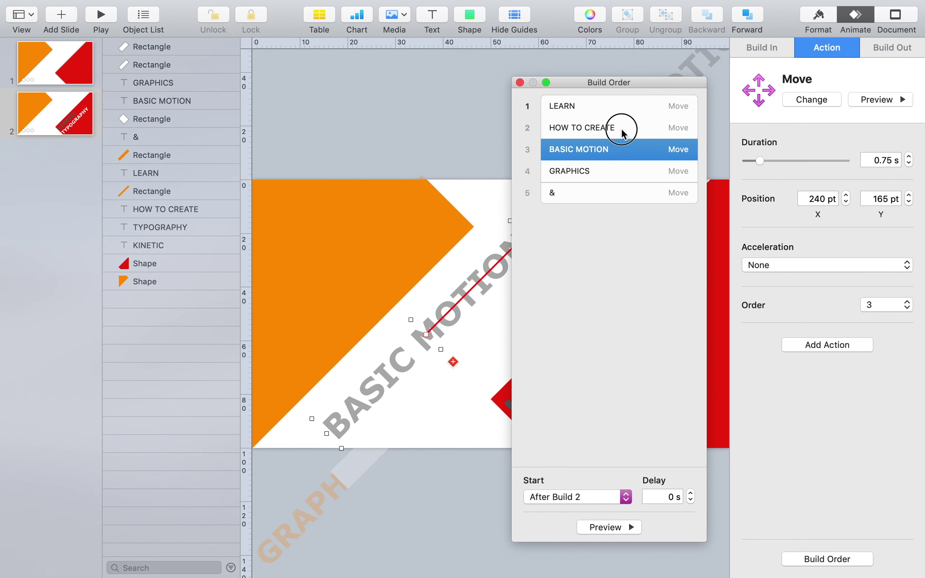
pyautogui.click(622, 130)
pyautogui.click(778, 265)
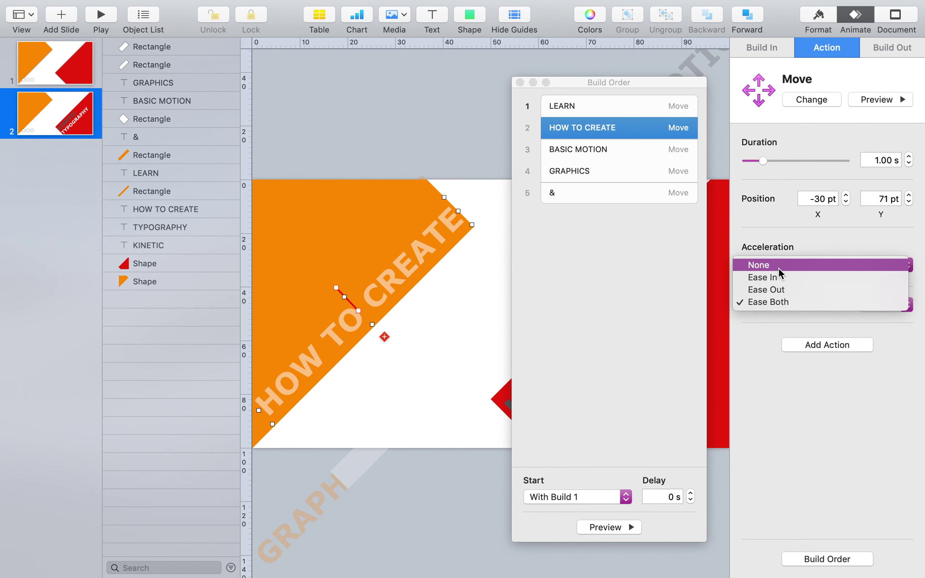
pyautogui.click(778, 267)
pyautogui.click(588, 113)
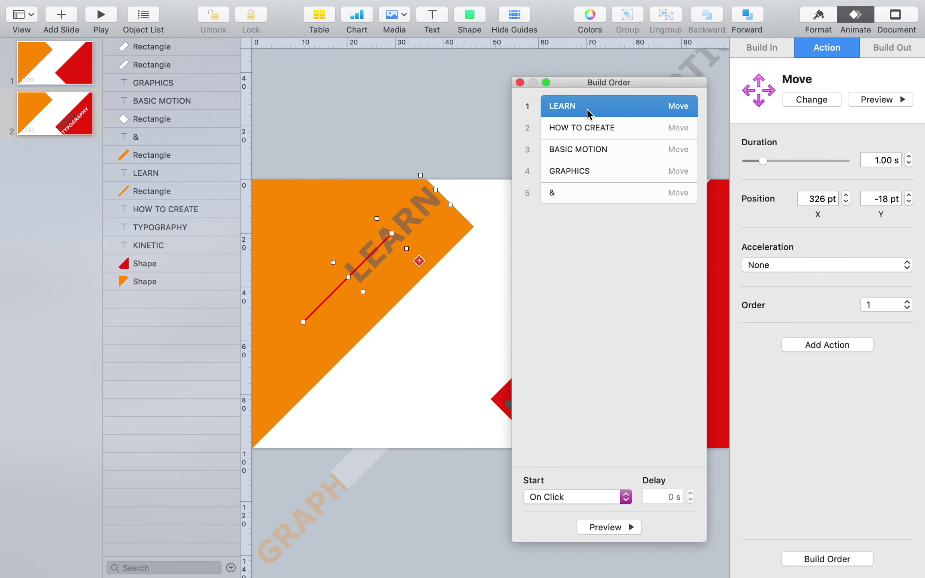
pyautogui.click(521, 82)
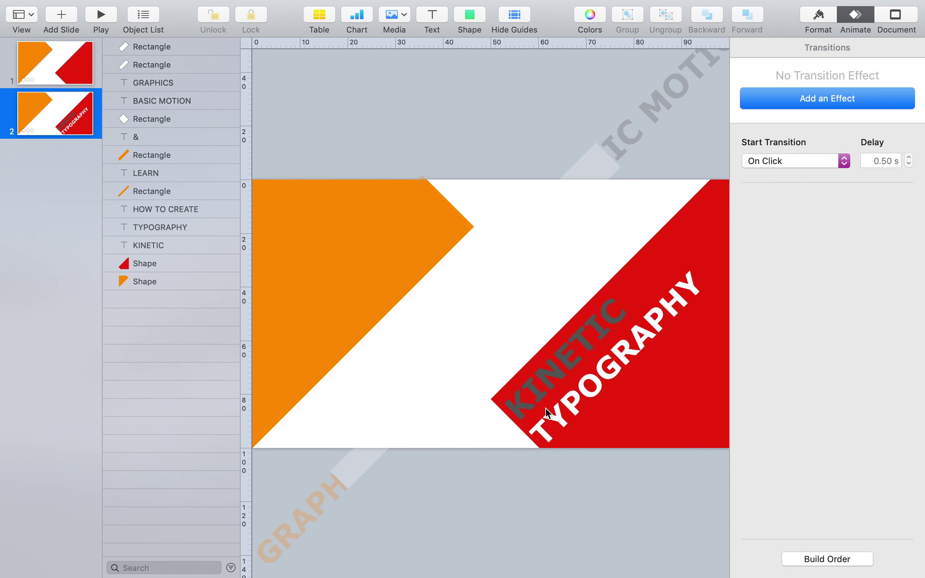
# - Copy KINETIC to the red band's upper right, add a Move ending on the original, and delete the original
pyautogui.click(554, 376)
pyautogui.moveTo(553, 376); pyautogui.dragTo(667, 251)
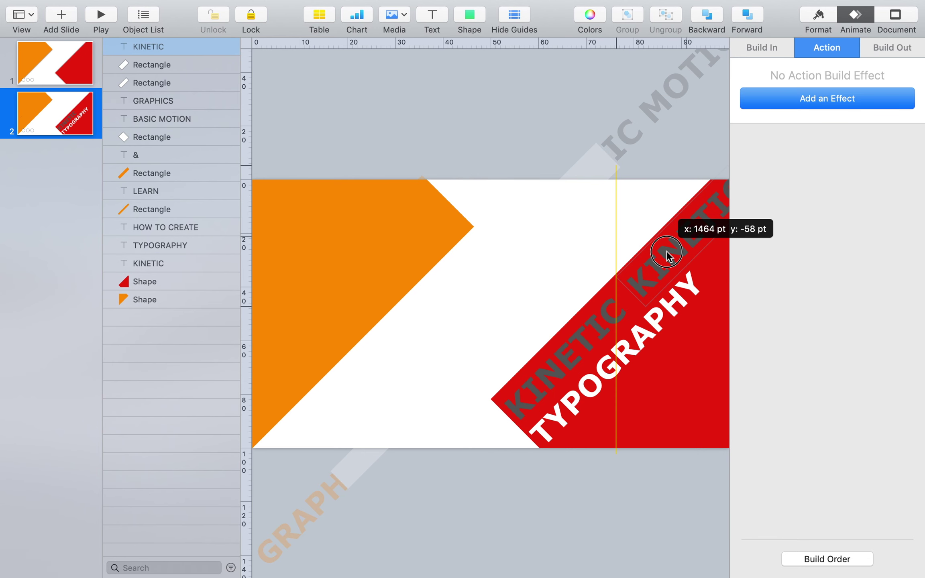
pyautogui.click(823, 98)
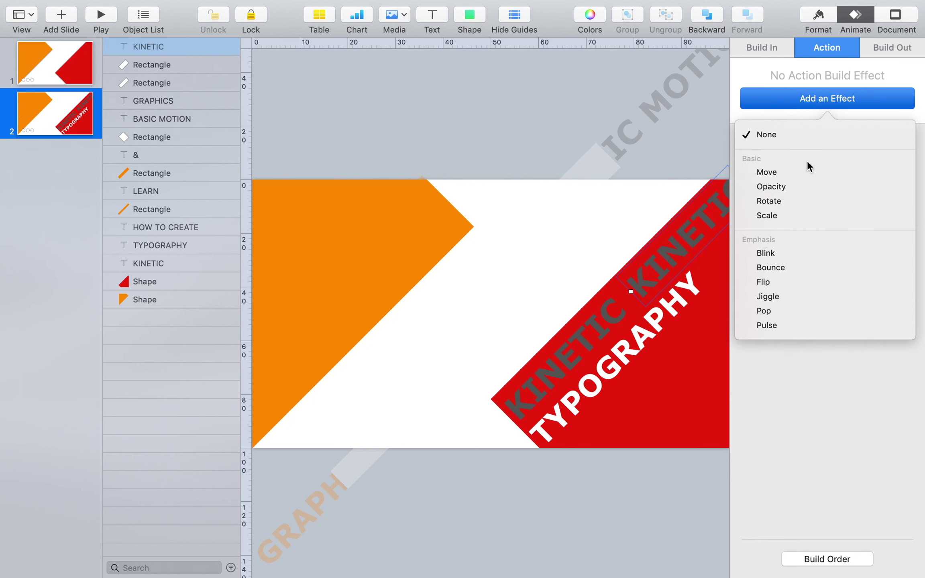
pyautogui.click(807, 172)
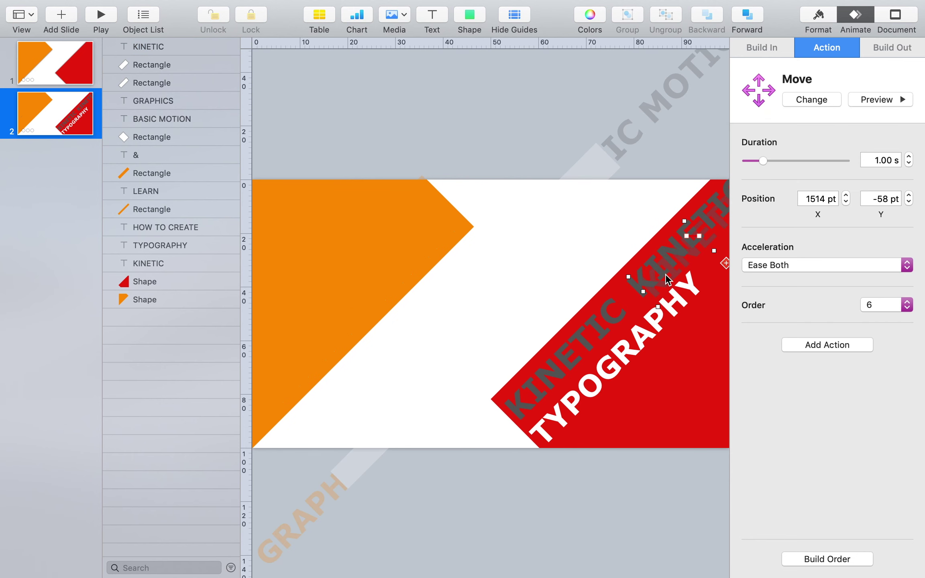
pyautogui.moveTo(662, 268); pyautogui.dragTo(527, 396)
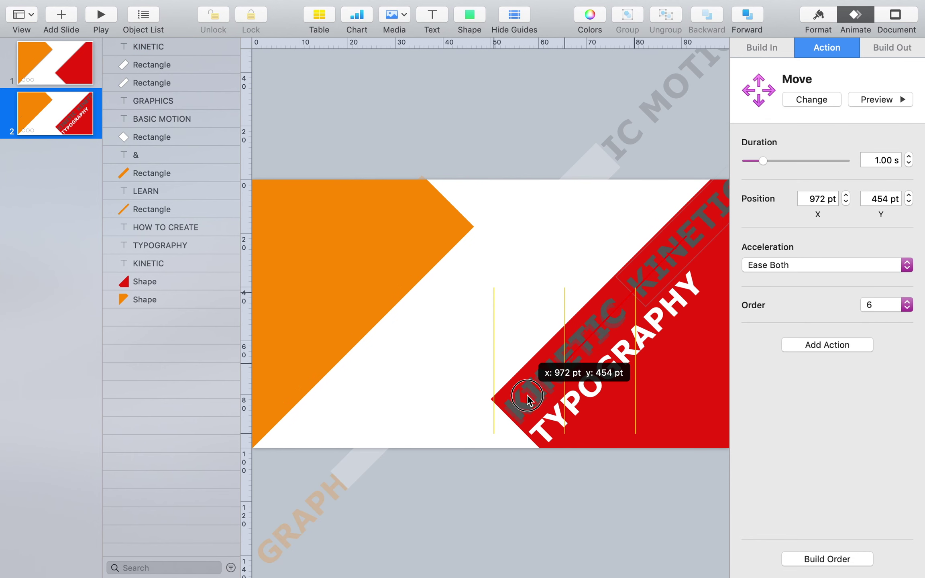
pyautogui.click(623, 415)
pyautogui.click(569, 363)
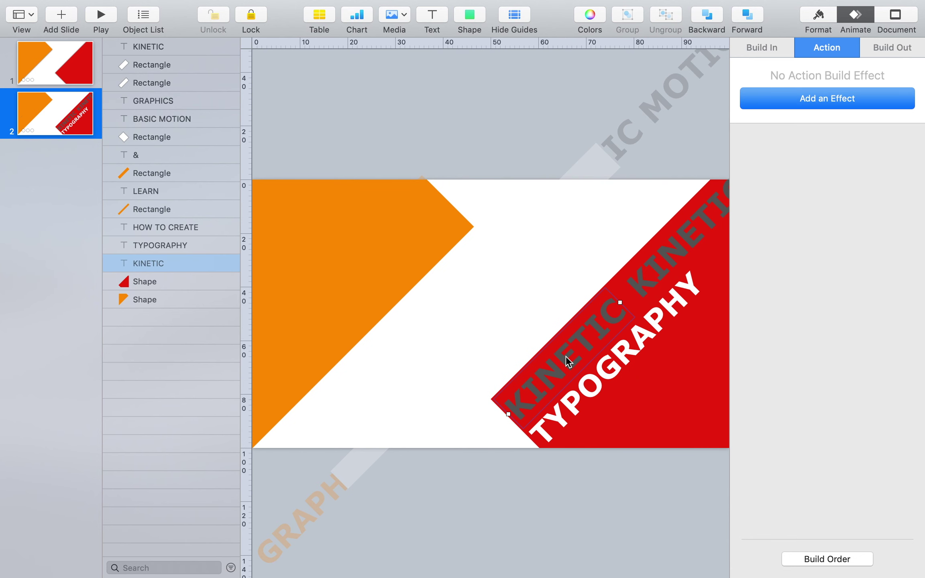
pyautogui.press('Delete')
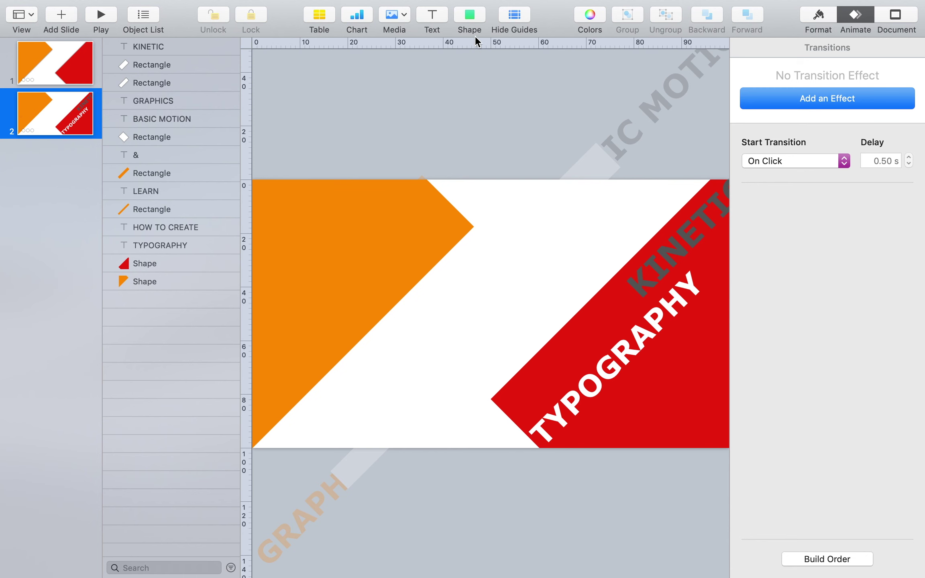
# - Insert a square, rotate it 45° and stretch it into a long diagonal bar along the band edge
pyautogui.click(470, 16)
pyautogui.click(470, 126)
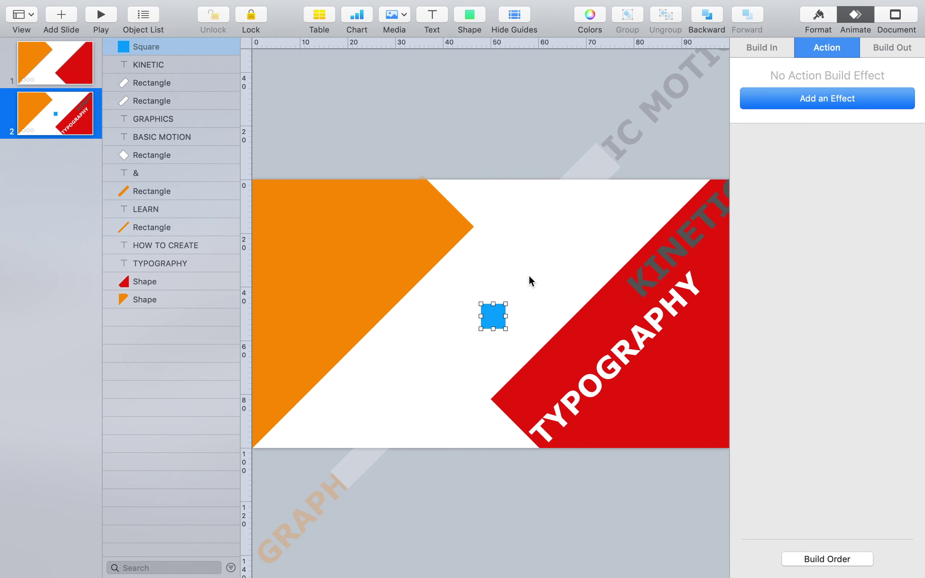
pyautogui.moveTo(506, 304)
pyautogui.mouseDown()
pyautogui.moveTo(508, 314)
pyautogui.moveTo(650, 281)
pyautogui.mouseUp()
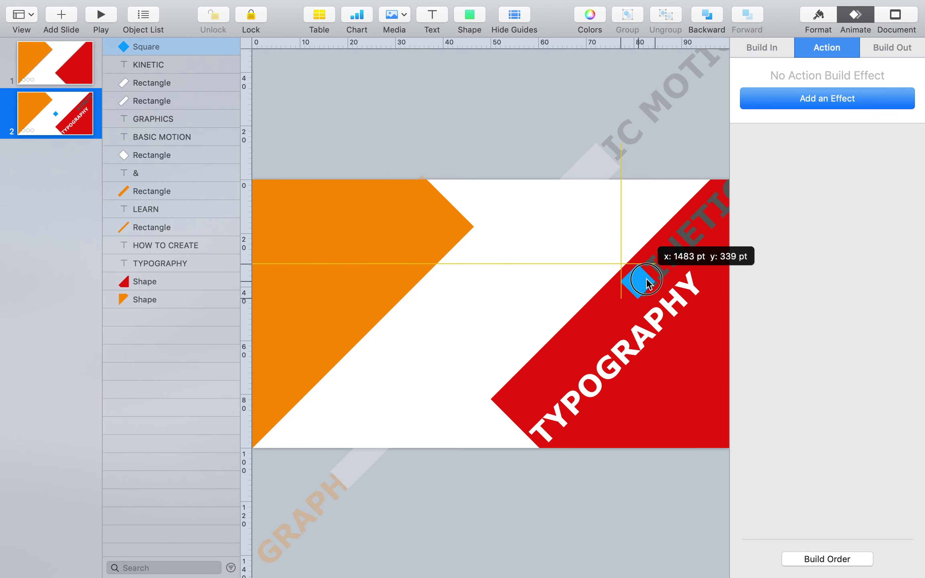
pyautogui.moveTo(653, 272); pyautogui.dragTo(745, 178)
# - Fill the bar red so it blends into the red band and hides KINETIC's start
pyautogui.click(818, 16)
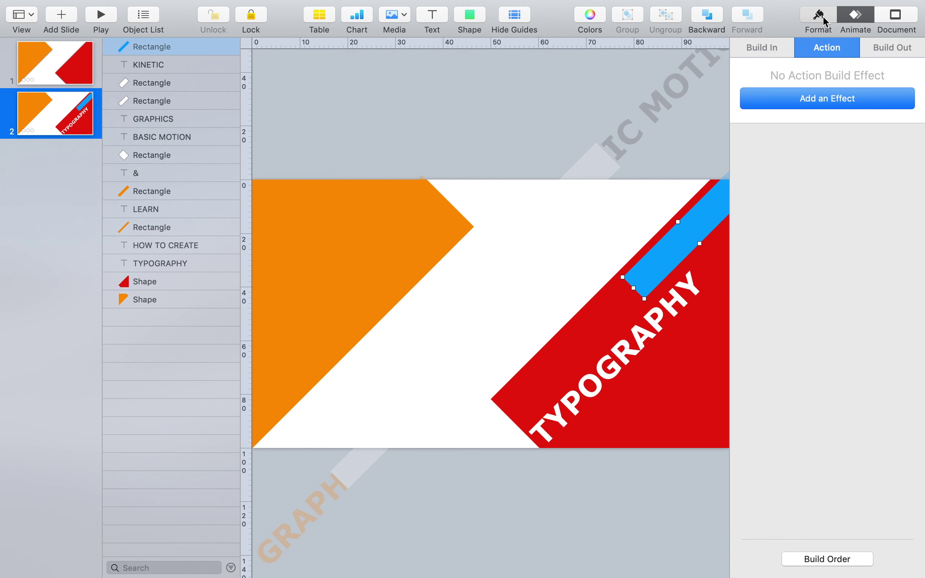
pyautogui.click(767, 251)
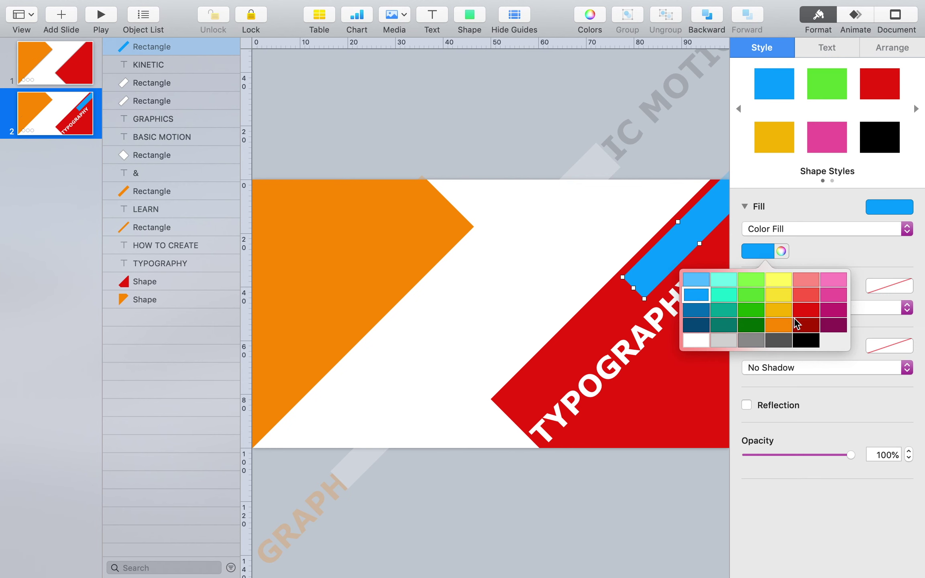
pyautogui.click(804, 316)
pyautogui.click(669, 382)
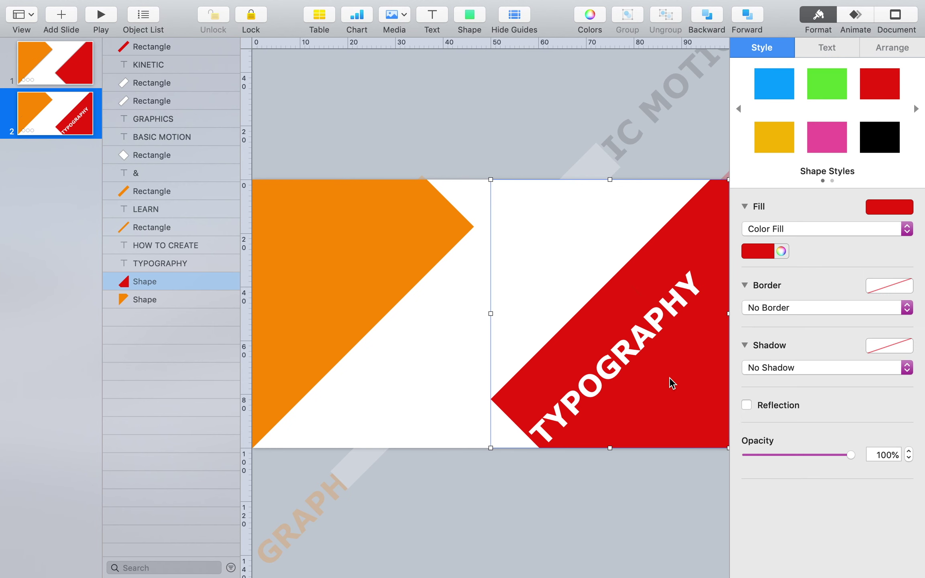
pyautogui.click(626, 360)
# - Copy TYPOGRAPHY down-right, partly off the slide, and give it a Move ending on the original word
pyautogui.moveTo(624, 357); pyautogui.dragTo(653, 382)
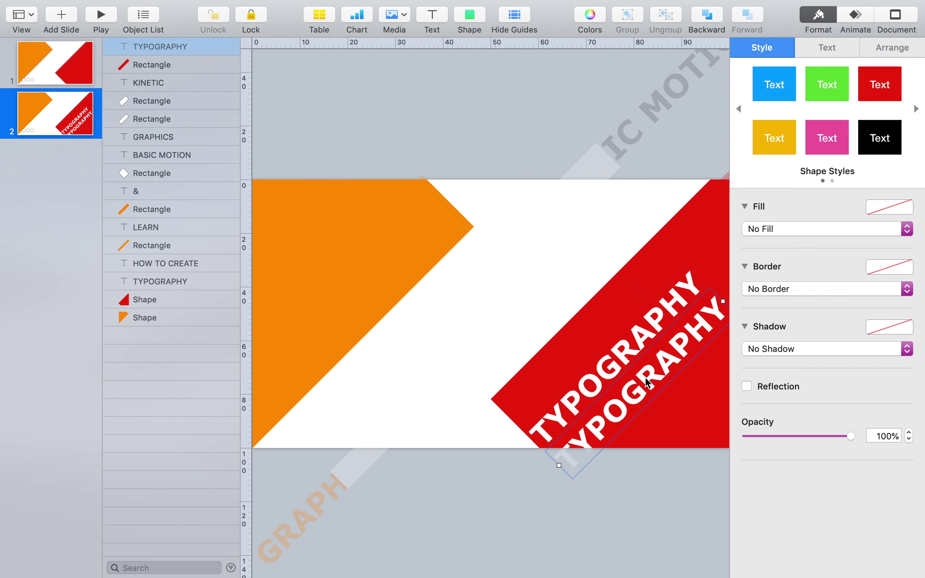
pyautogui.click(834, 51)
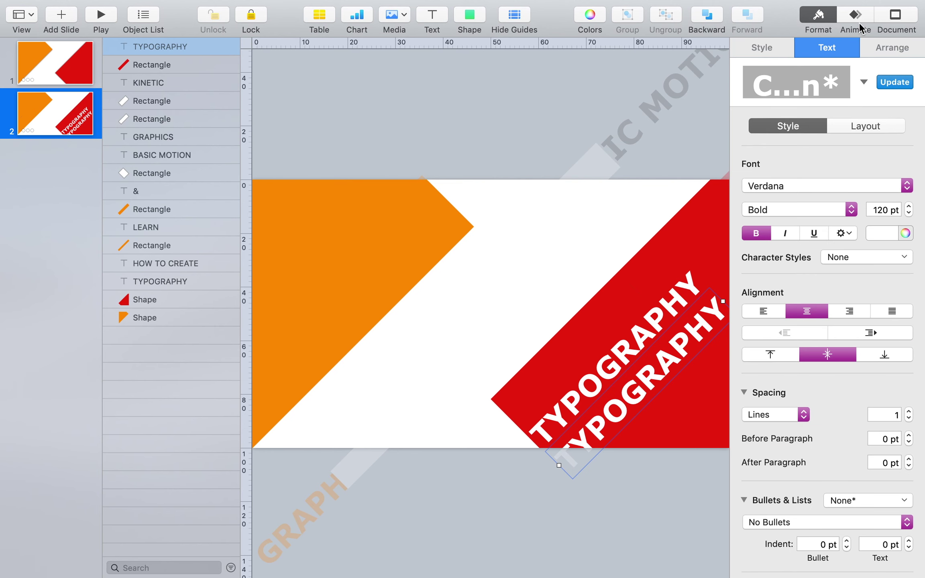
pyautogui.click(859, 22)
pyautogui.click(808, 101)
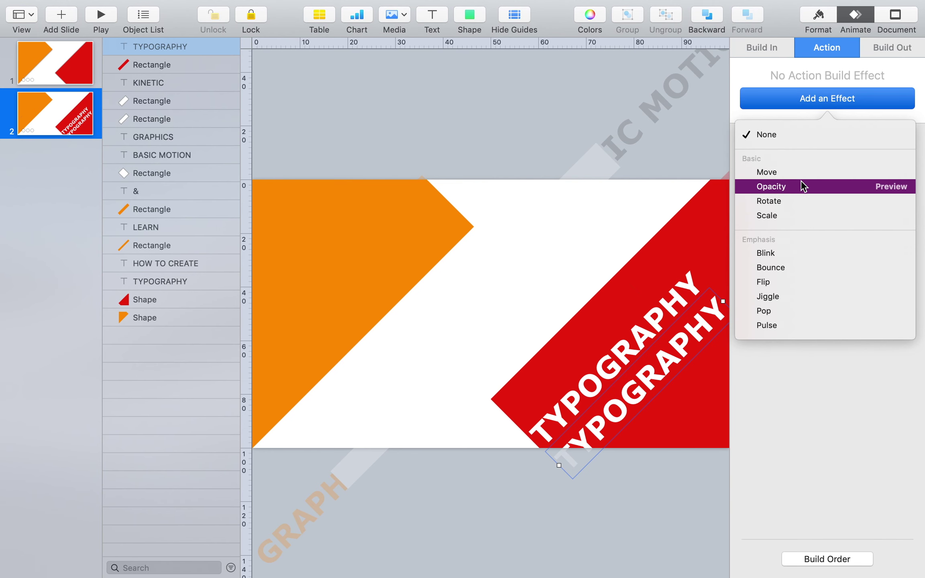
pyautogui.click(803, 170)
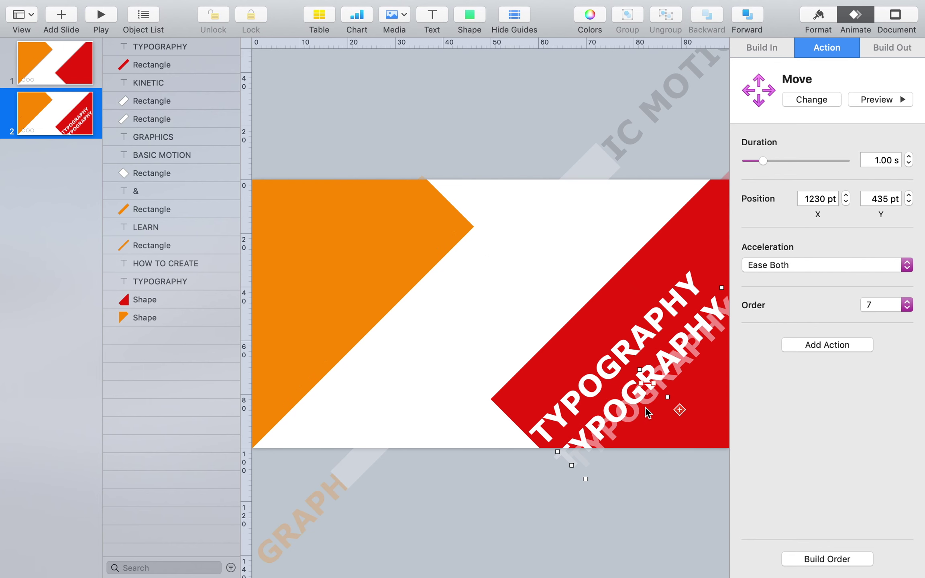
pyautogui.moveTo(640, 407); pyautogui.dragTo(607, 381)
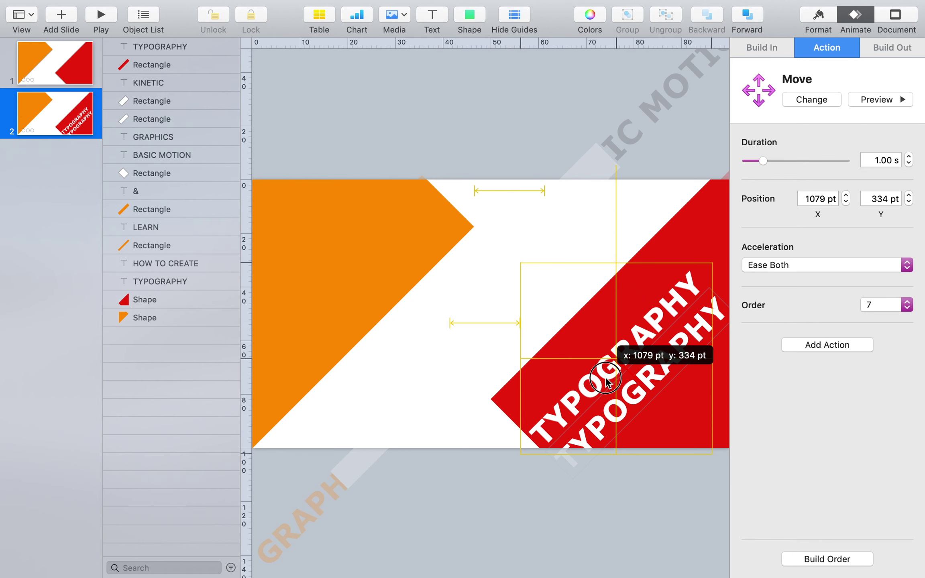
pyautogui.moveTo(607, 381); pyautogui.dragTo(607, 382)
pyautogui.click(661, 407)
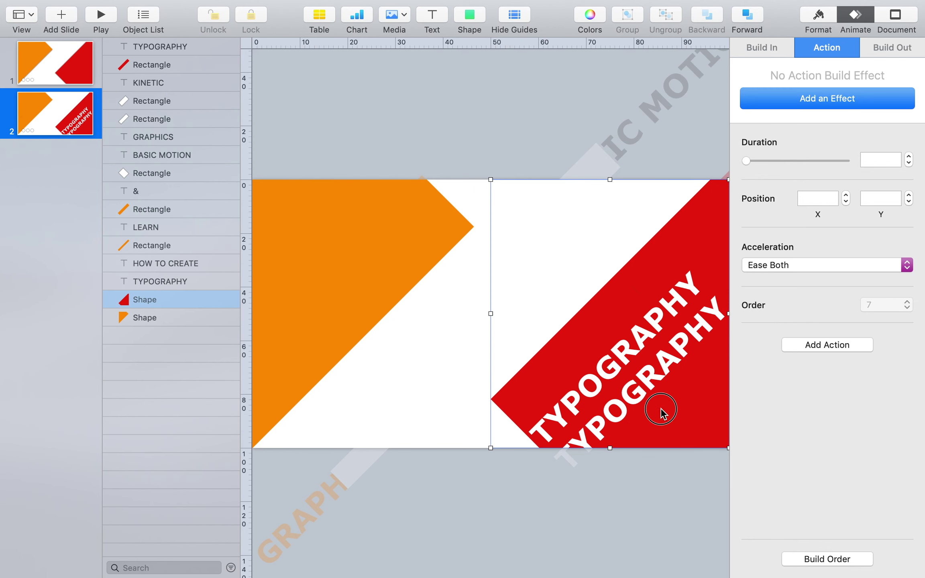
# - Delete the original TYPOGRAPHY and duplicate the red bar over the copy, lengthening it up-right
pyautogui.click(610, 371)
pyautogui.press('Delete')
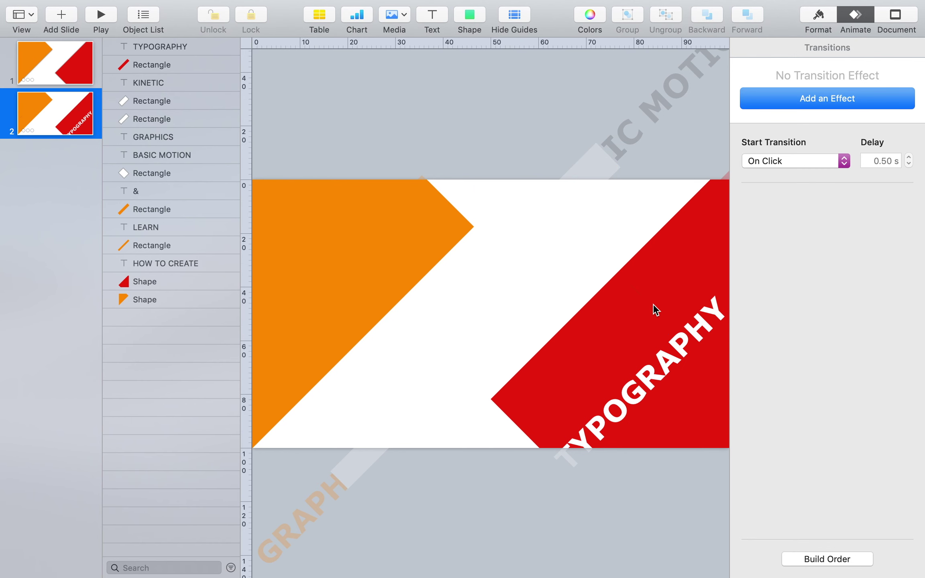
pyautogui.click(660, 283)
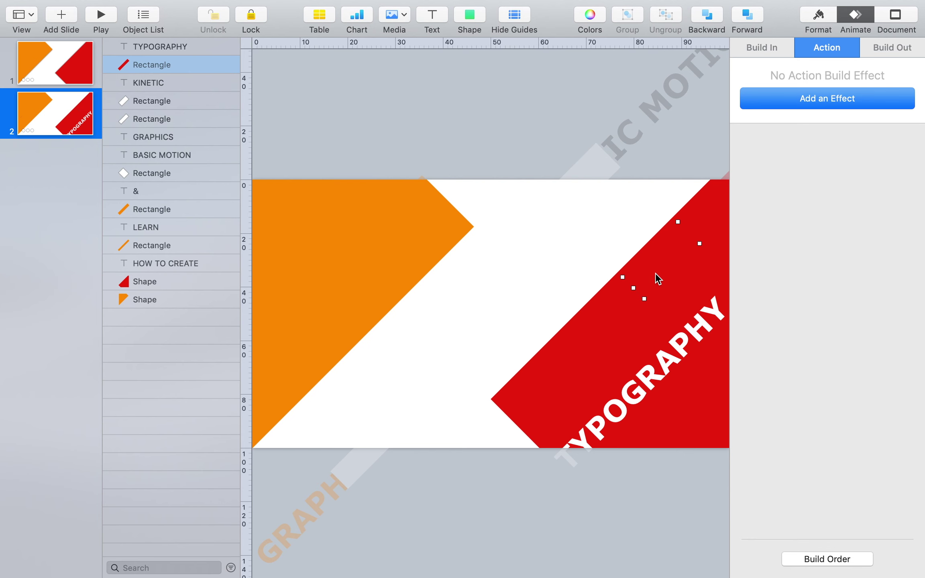
pyautogui.moveTo(656, 273); pyautogui.dragTo(582, 452)
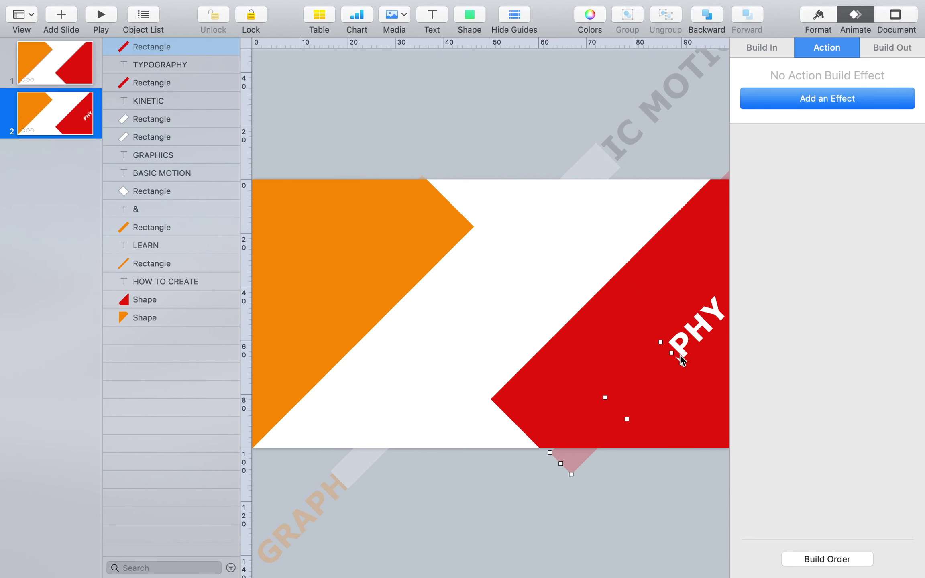
pyautogui.moveTo(676, 356); pyautogui.dragTo(726, 293)
pyautogui.click(615, 482)
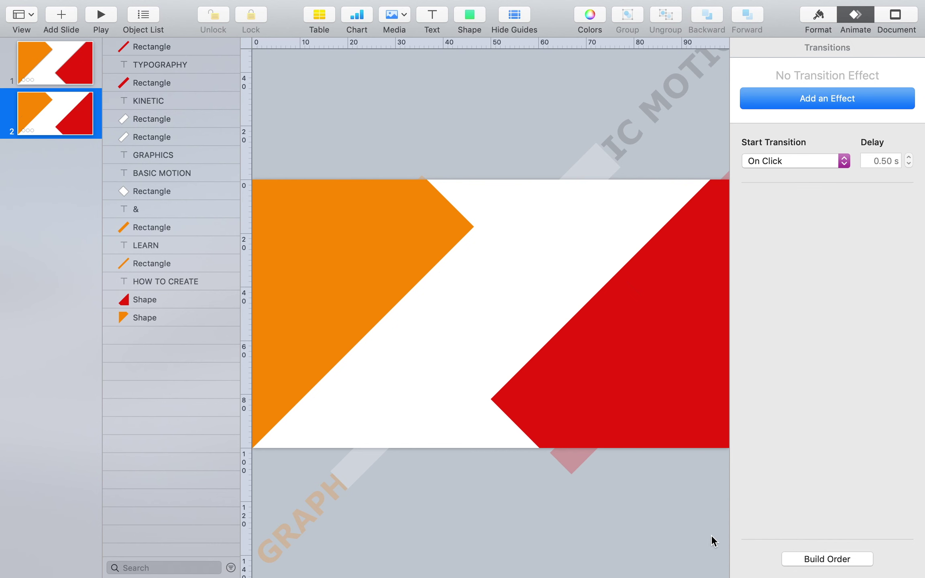
pyautogui.click(812, 560)
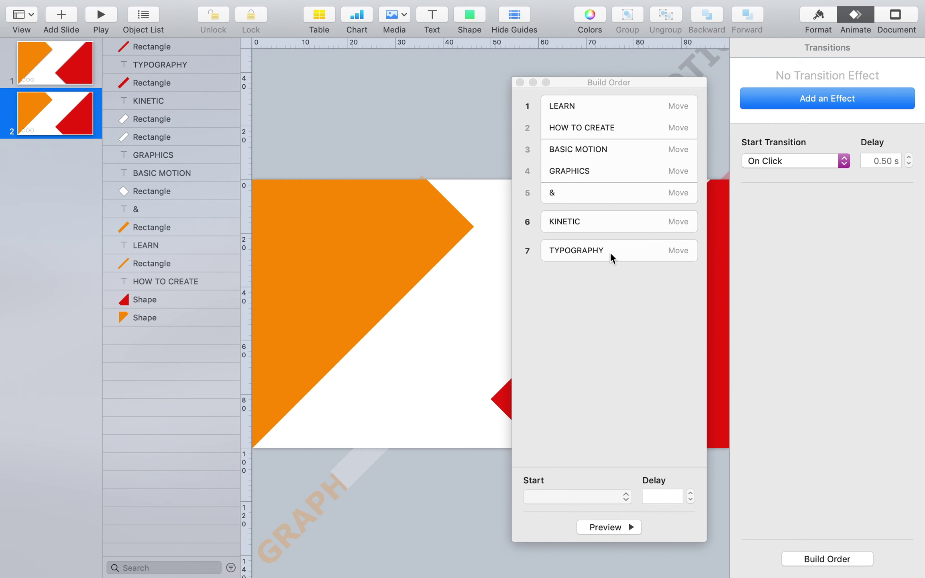
# - Set KINETIC's build to start After Build 5 and TYPOGRAPHY's to start With Build 6
pyautogui.click(600, 219)
pyautogui.click(558, 500)
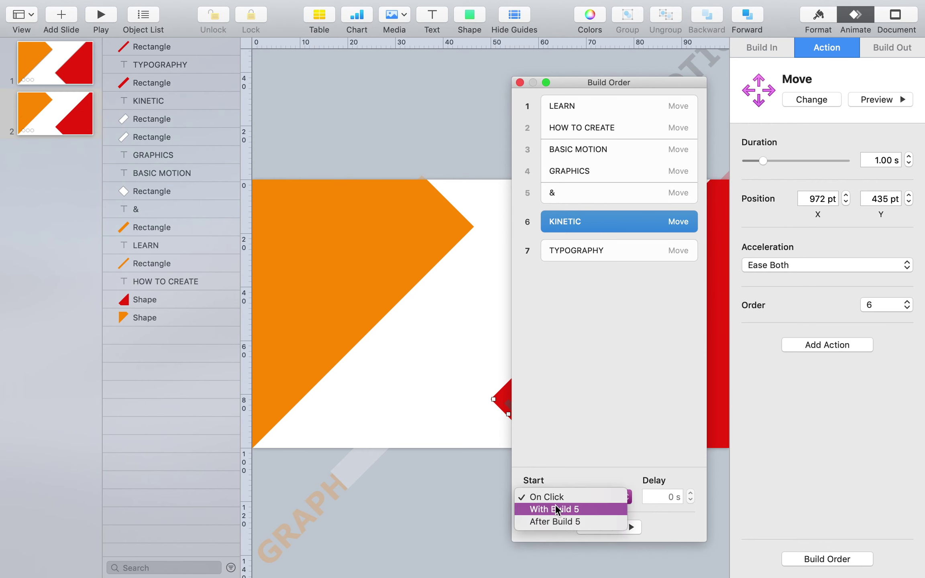
pyautogui.click(556, 521)
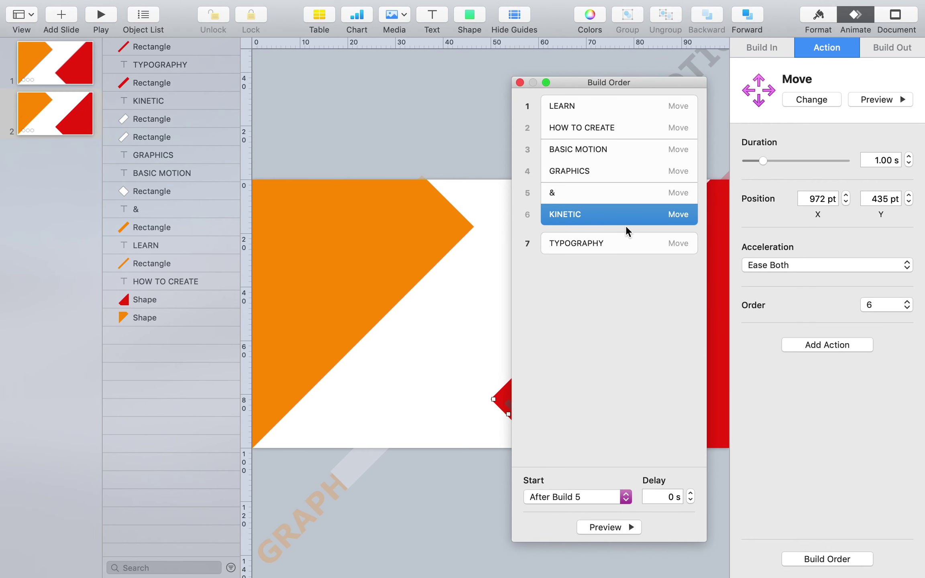
pyautogui.click(617, 241)
pyautogui.click(562, 496)
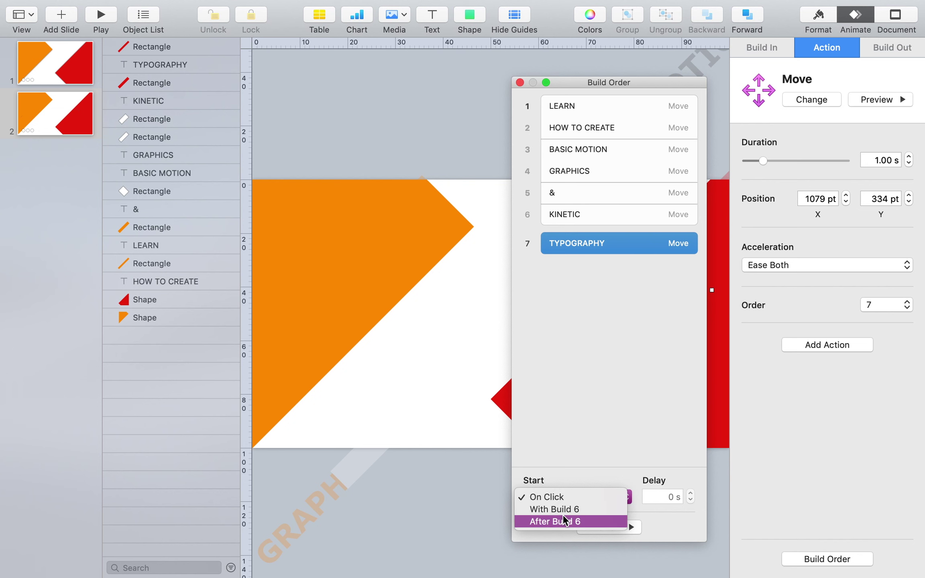
pyautogui.click(561, 509)
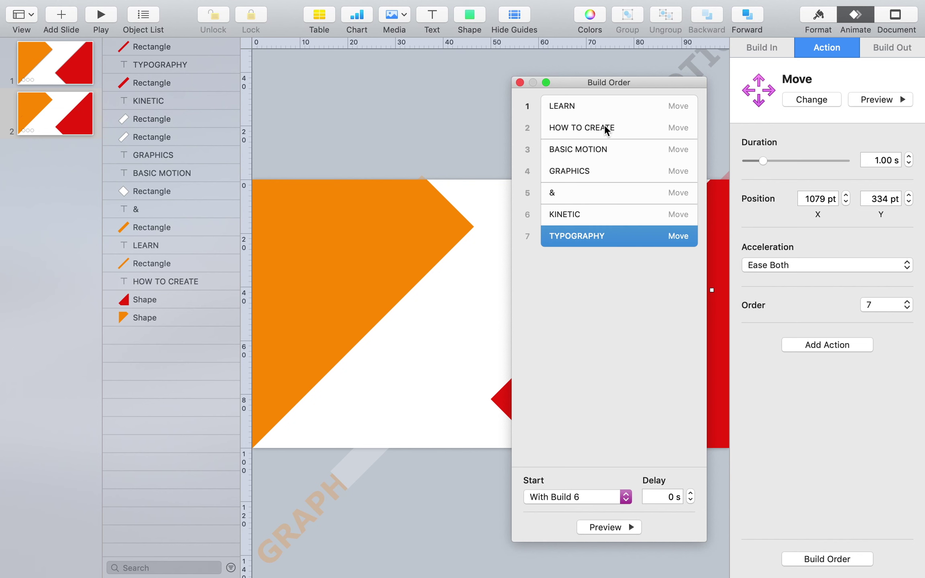
pyautogui.click(597, 105)
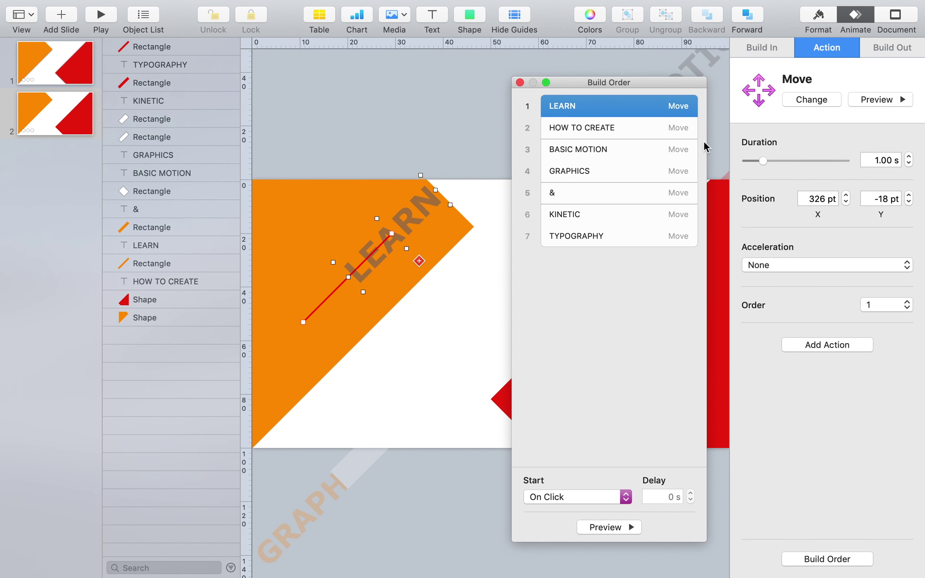
# - Set LEARN and HOW TO CREATE move durations to 0.75 s, then review the BASIC MOTION, GRAPHICS and & builds
pyautogui.click(880, 161)
pyautogui.write('0.75')
pyautogui.press('Return')
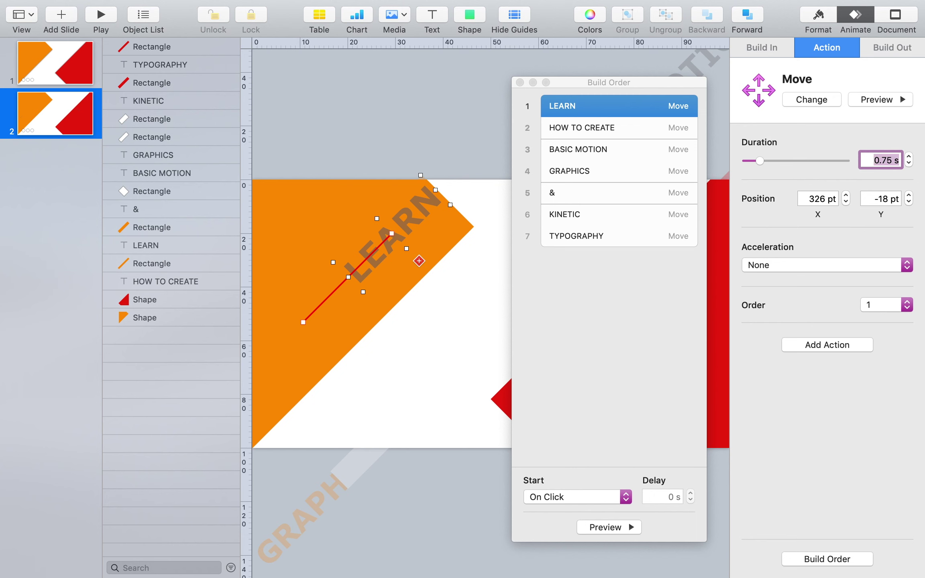
pyautogui.click(631, 135)
pyautogui.click(872, 161)
pyautogui.write('0')
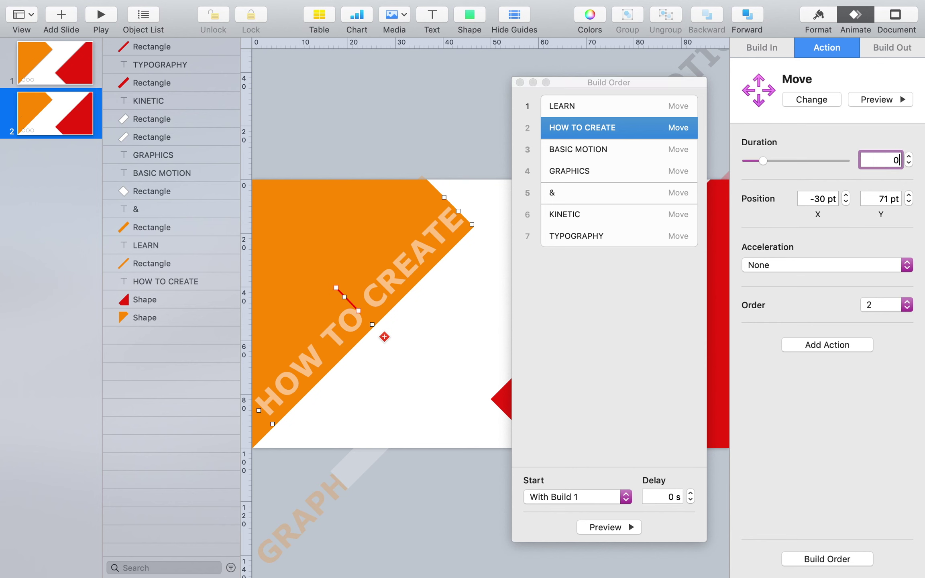
pyautogui.write('.75')
pyautogui.press('Return')
pyautogui.click(624, 145)
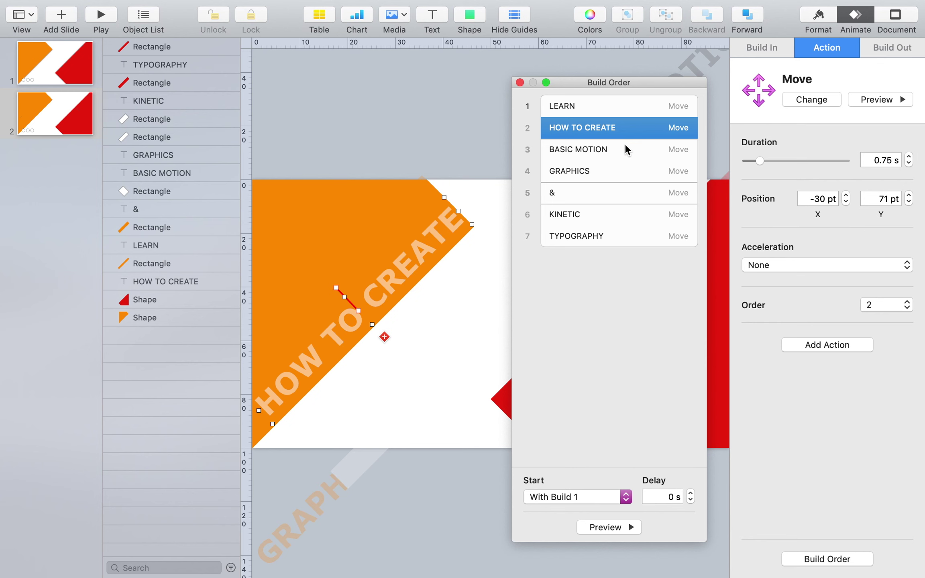
pyautogui.click(625, 148)
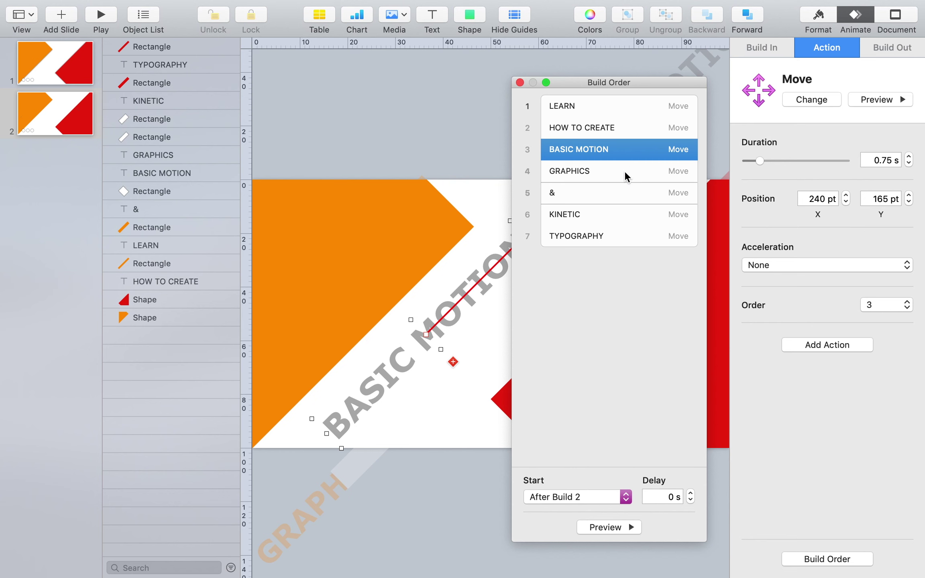
pyautogui.click(615, 176)
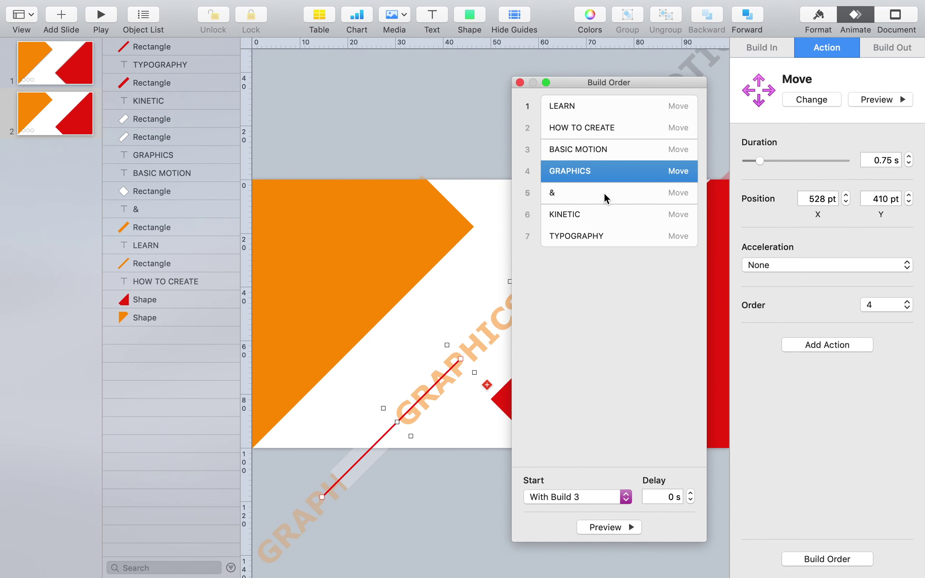
pyautogui.click(604, 192)
# - Give KINETIC's move no acceleration and a 0.75 s duration
pyautogui.click(604, 215)
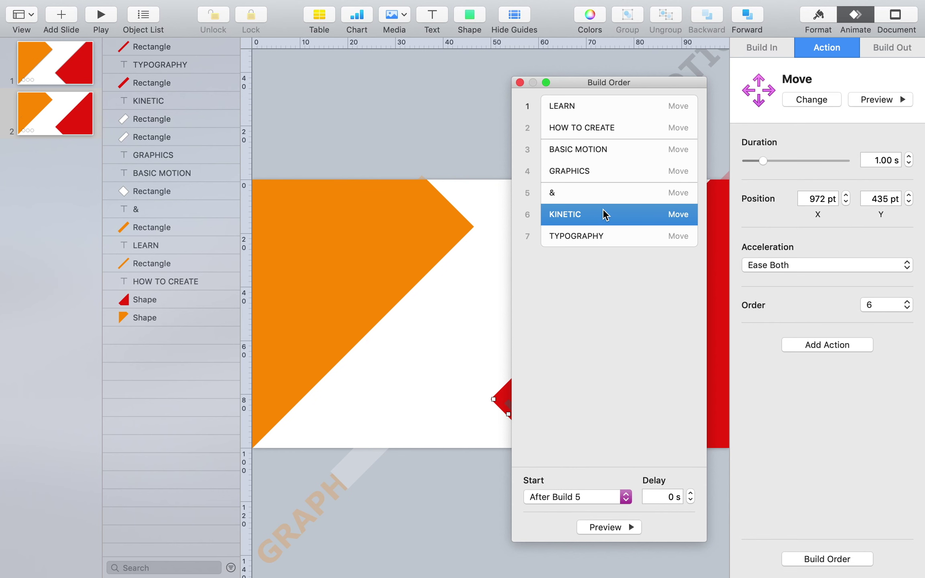
pyautogui.click(802, 265)
pyautogui.click(800, 265)
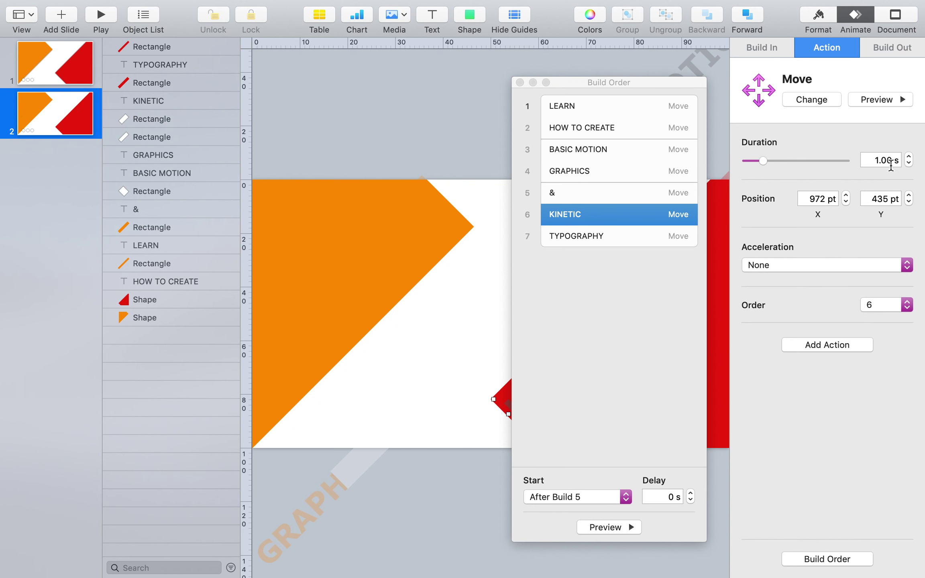
pyautogui.doubleClick(885, 161)
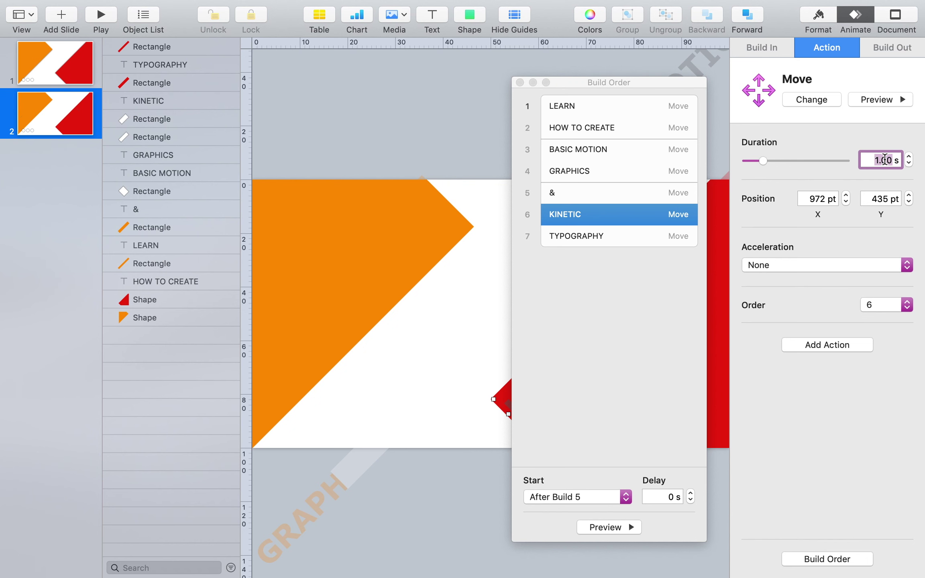
pyautogui.write('0.')
pyautogui.write('75')
pyautogui.press('Return')
# - Give TYPOGRAPHY's move a 0.75 s duration with no acceleration, then close the build order list
pyautogui.click(650, 238)
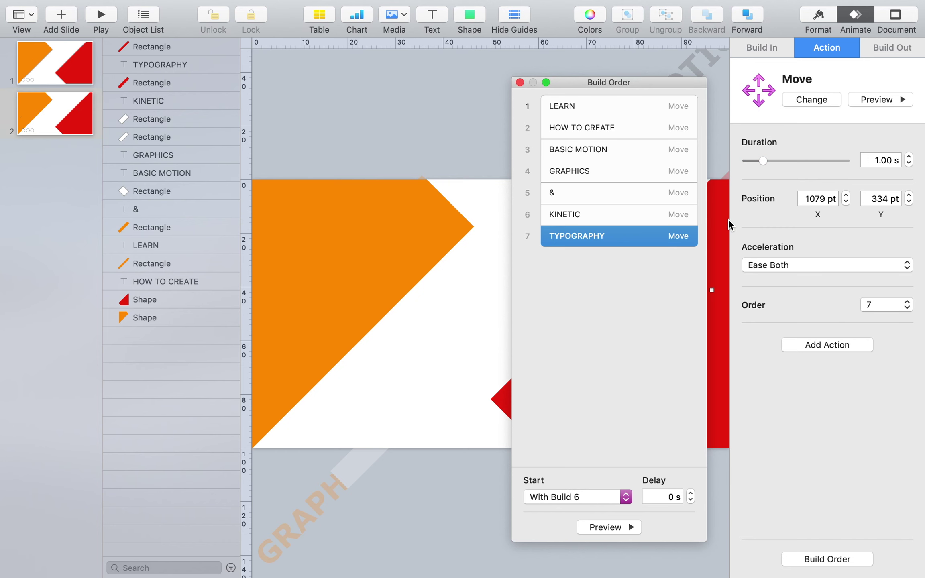
pyautogui.doubleClick(880, 164)
pyautogui.write('0.75')
pyautogui.press('Return')
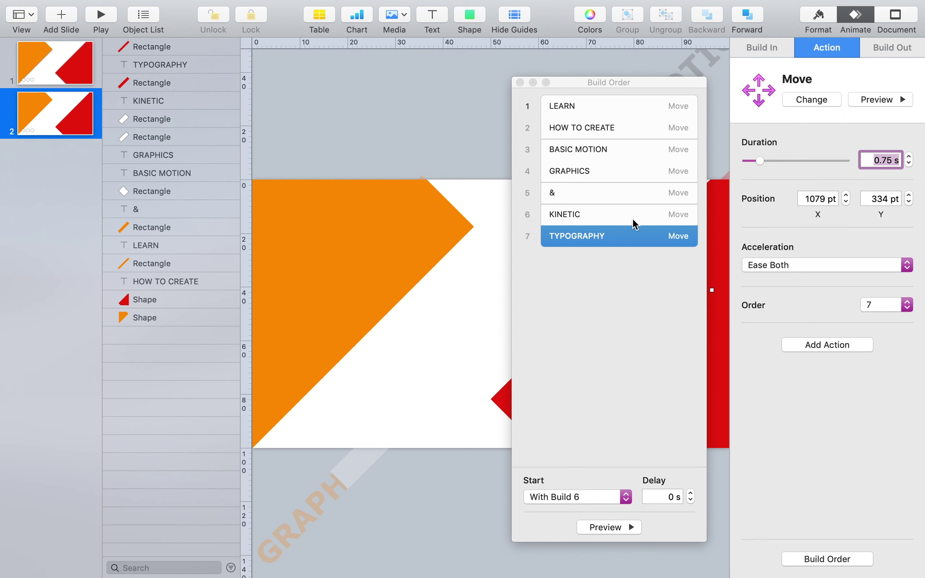
pyautogui.click(793, 260)
pyautogui.click(793, 260)
pyautogui.click(582, 106)
pyautogui.click(520, 83)
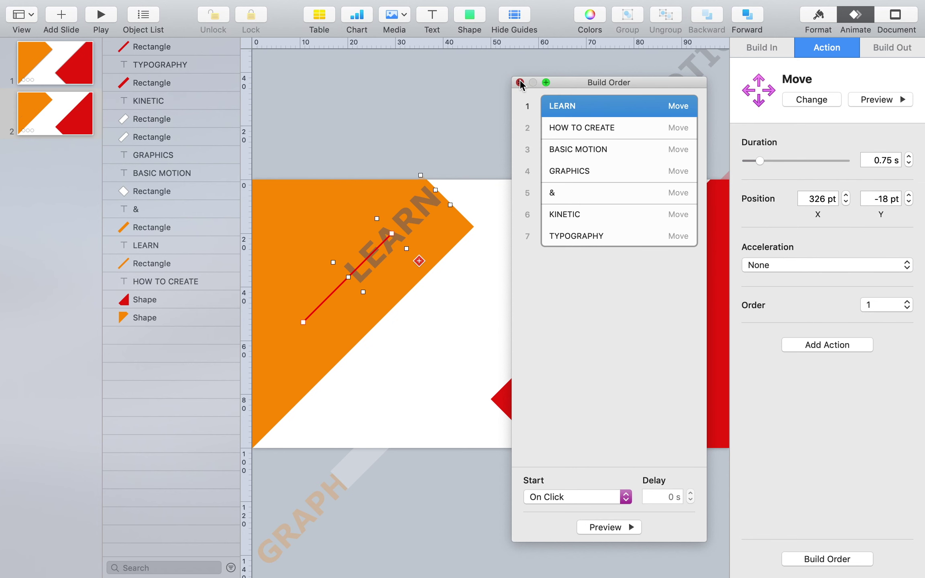
pyautogui.click(510, 101)
pyautogui.click(455, 234)
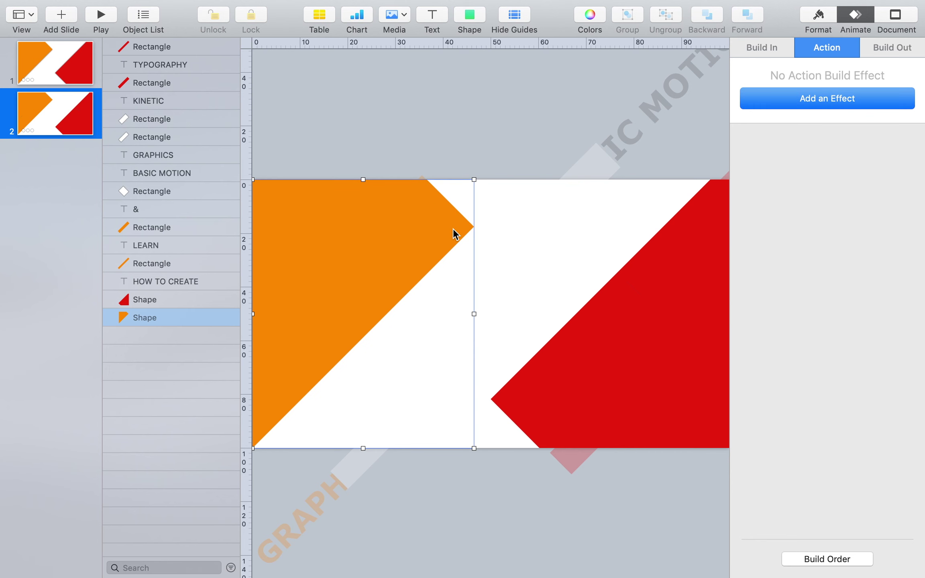
# - Add a drop shadow to the orange wedge with its angle set to 270°
pyautogui.click(809, 20)
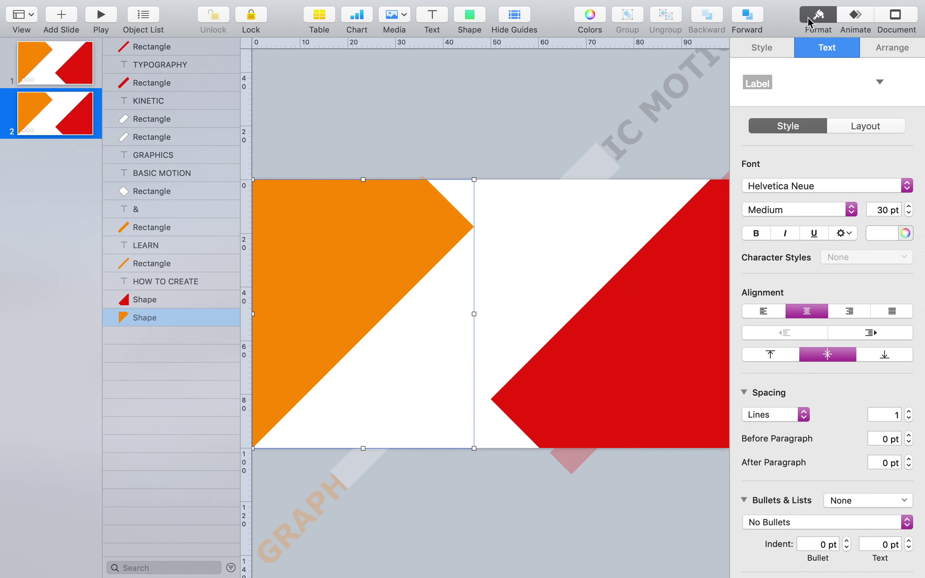
pyautogui.click(766, 48)
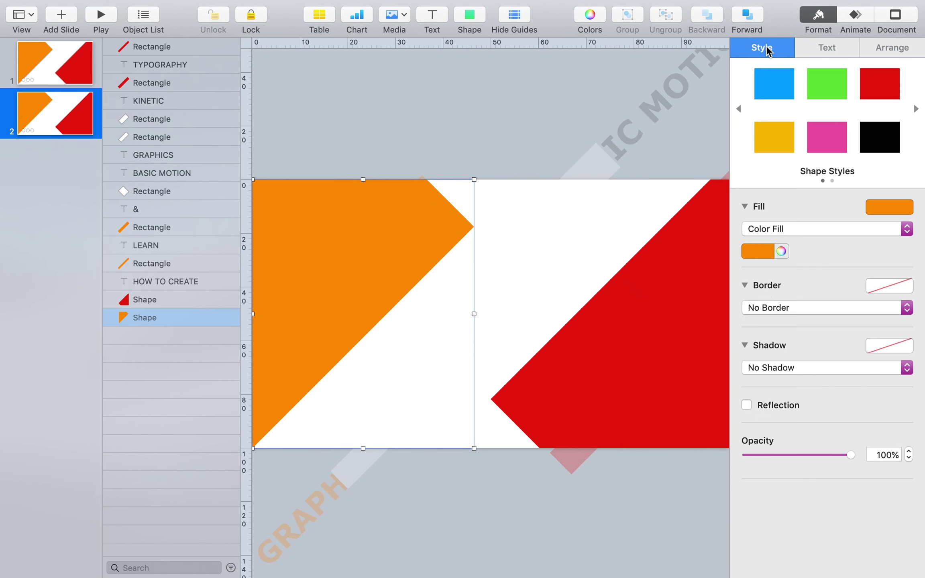
pyautogui.click(773, 377)
pyautogui.click(776, 377)
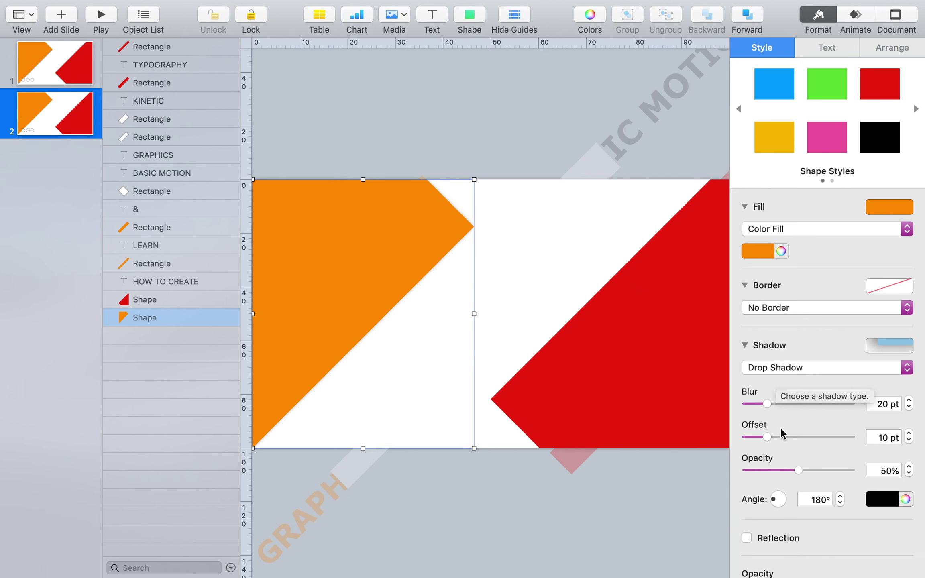
pyautogui.tripleClick(816, 500)
pyautogui.write('270')
pyautogui.press('Return')
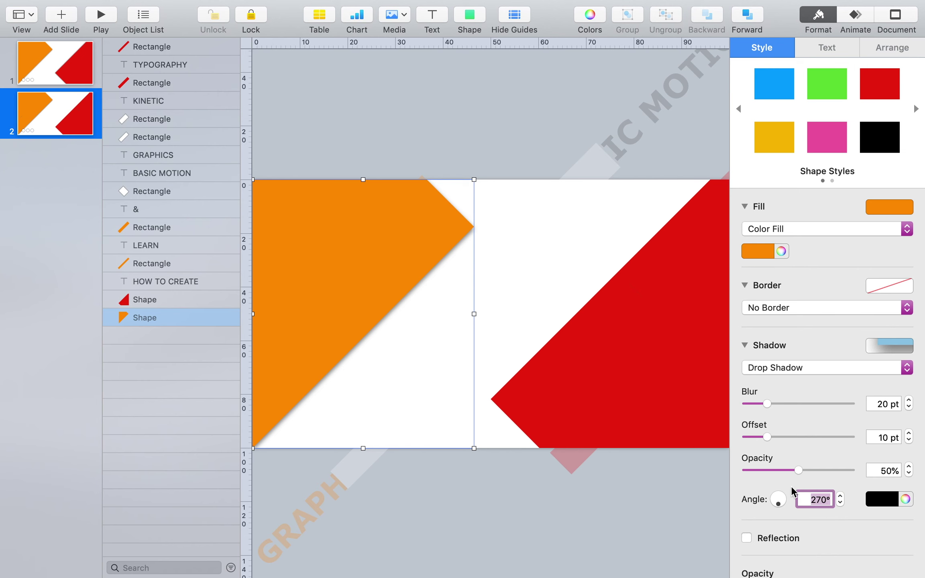
pyautogui.click(517, 389)
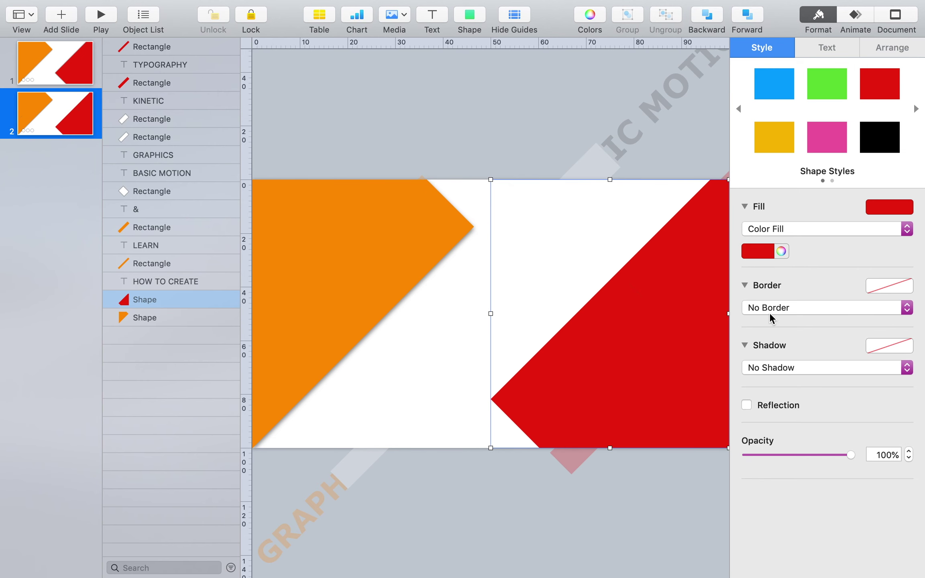
# - Add a drop shadow to the red wedge and set its angle to 180°
pyautogui.click(769, 368)
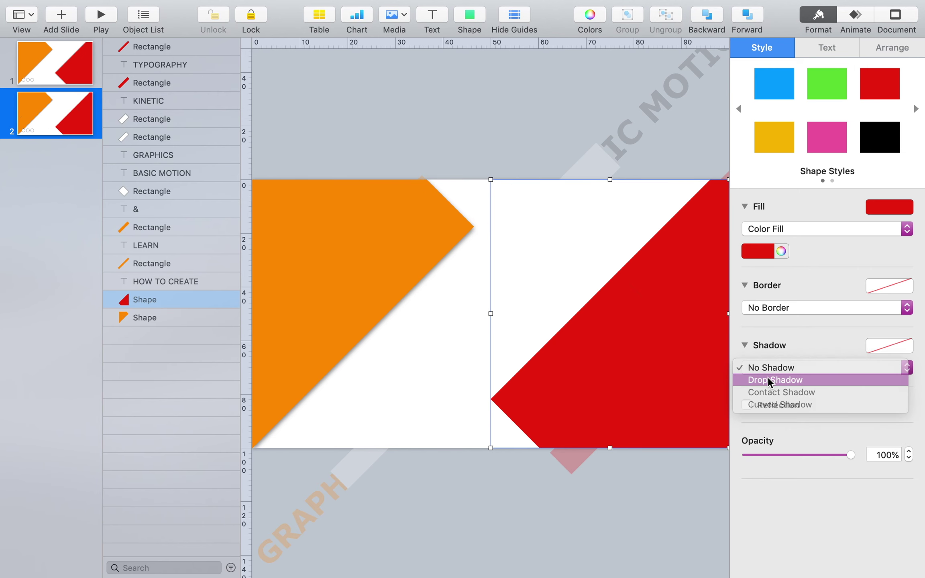
pyautogui.click(768, 379)
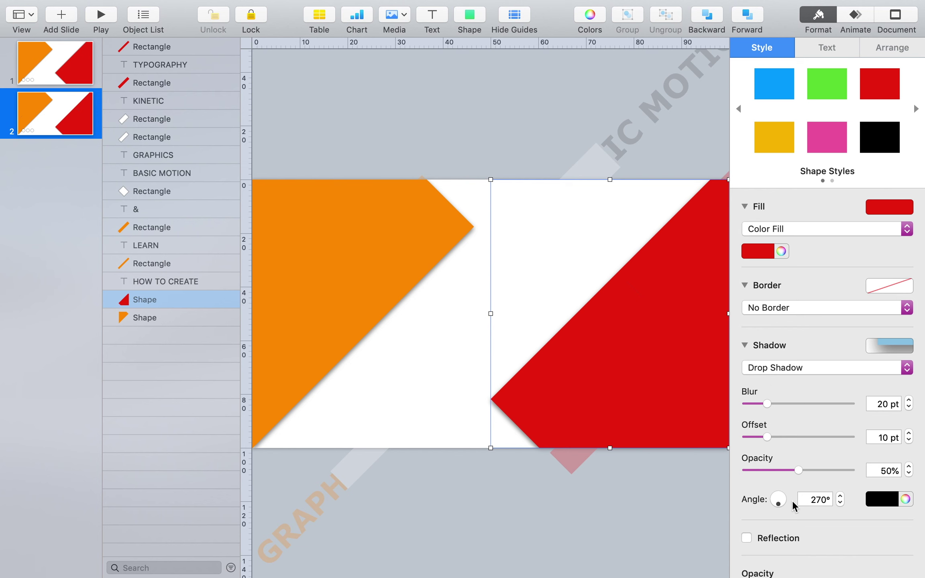
pyautogui.moveTo(778, 502); pyautogui.dragTo(767, 488)
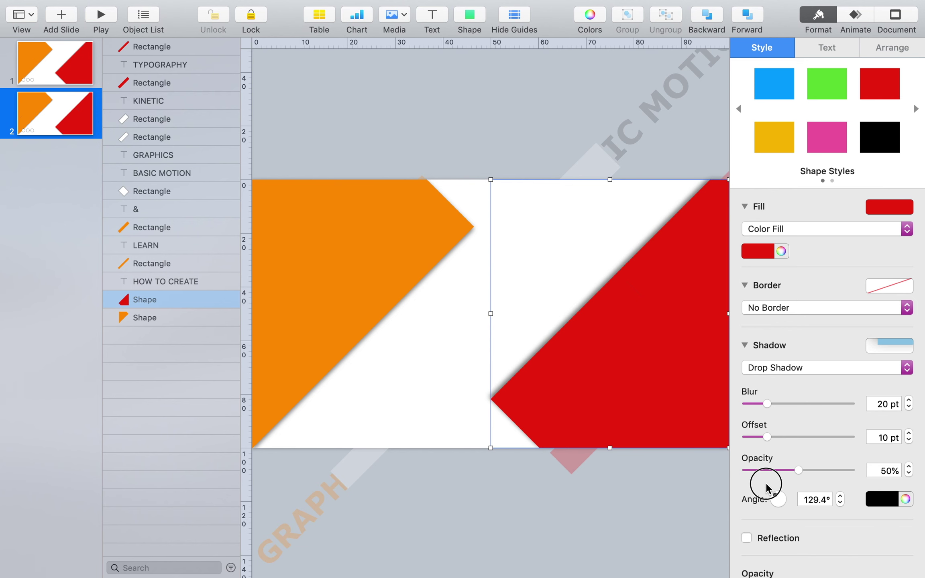
pyautogui.doubleClick(818, 501)
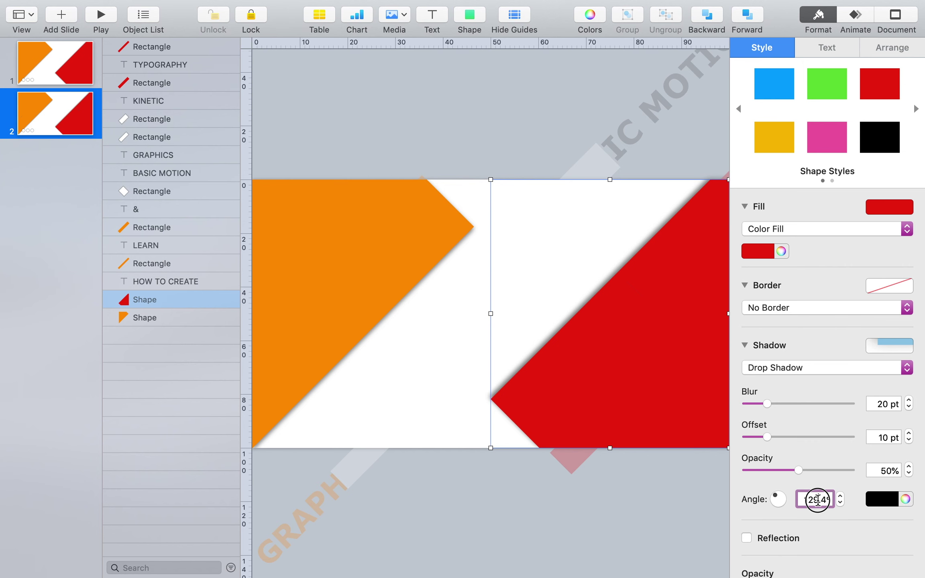
pyautogui.write('180')
pyautogui.press('Return')
pyautogui.click(669, 513)
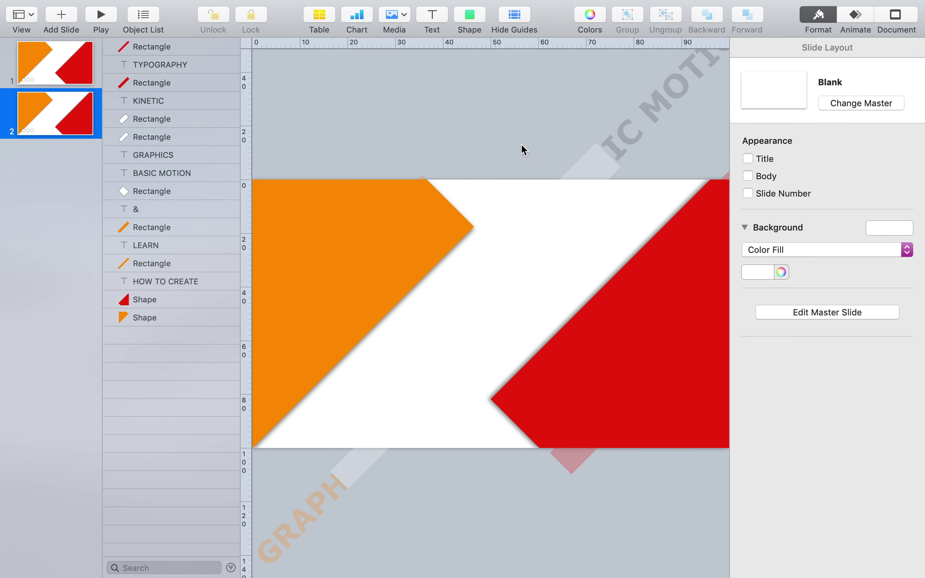
# - Hide the object list and start the slideshow with Option-Command-P
pyautogui.click(144, 18)
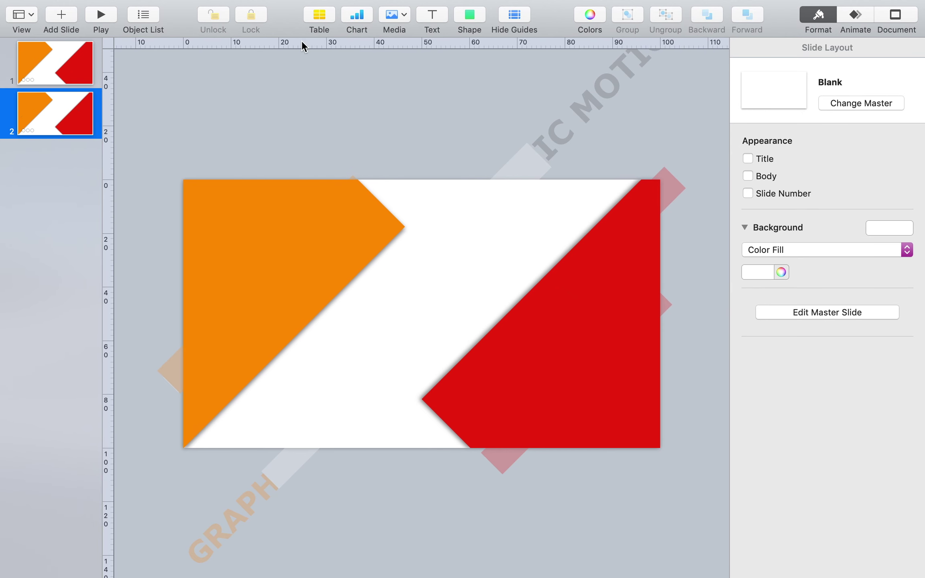
pyautogui.press('alt+super+p')
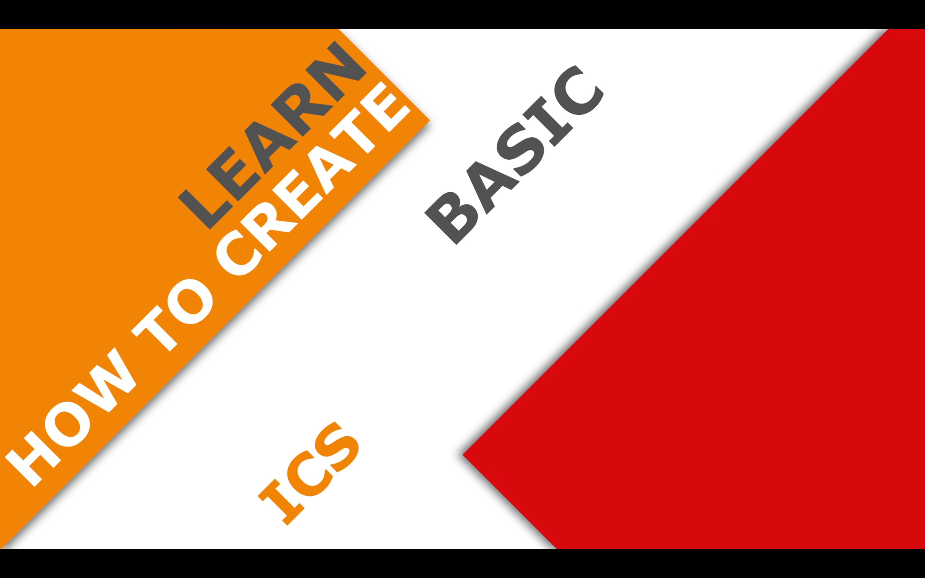